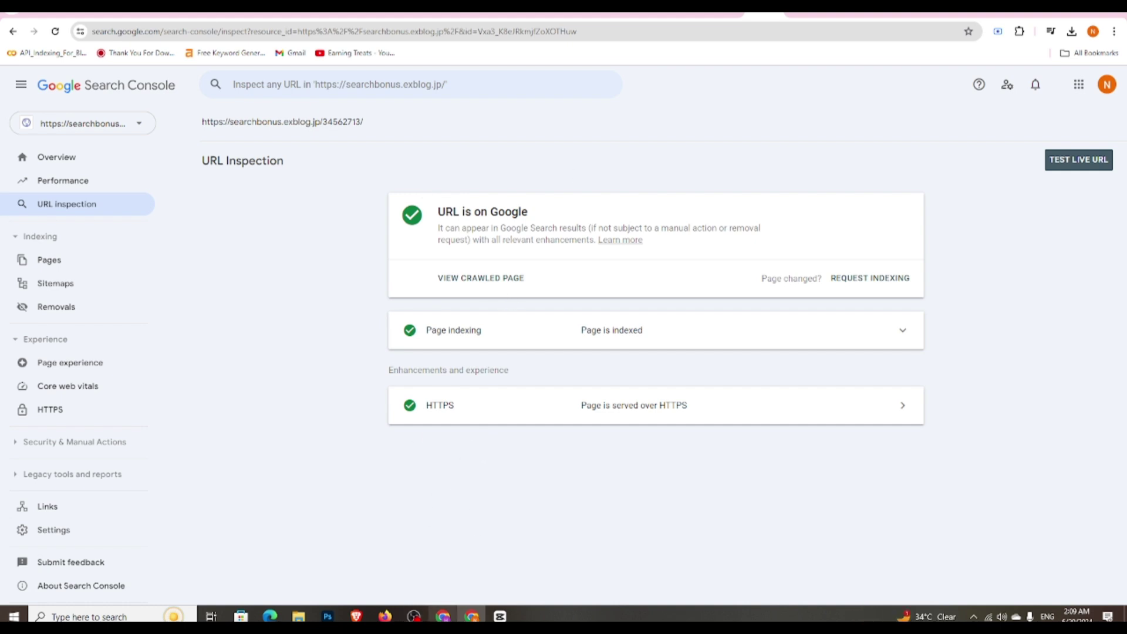
Switch to the browser window with the Excite Blog dashboard, then view the gardeninghacks blog translated into English
click(443, 616)
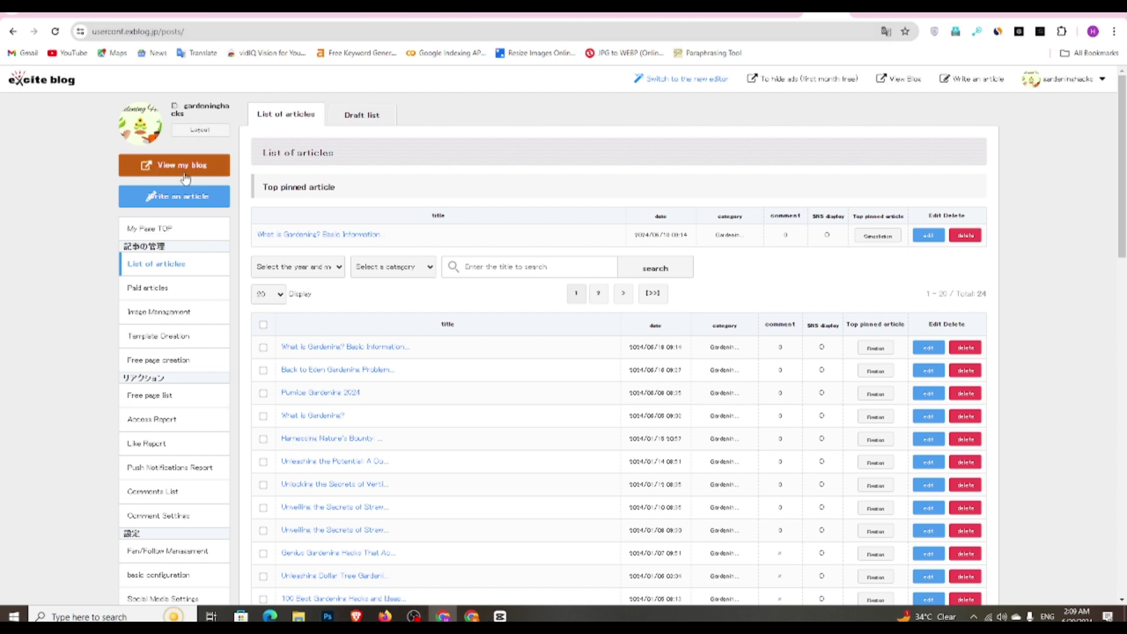
click(218, 163)
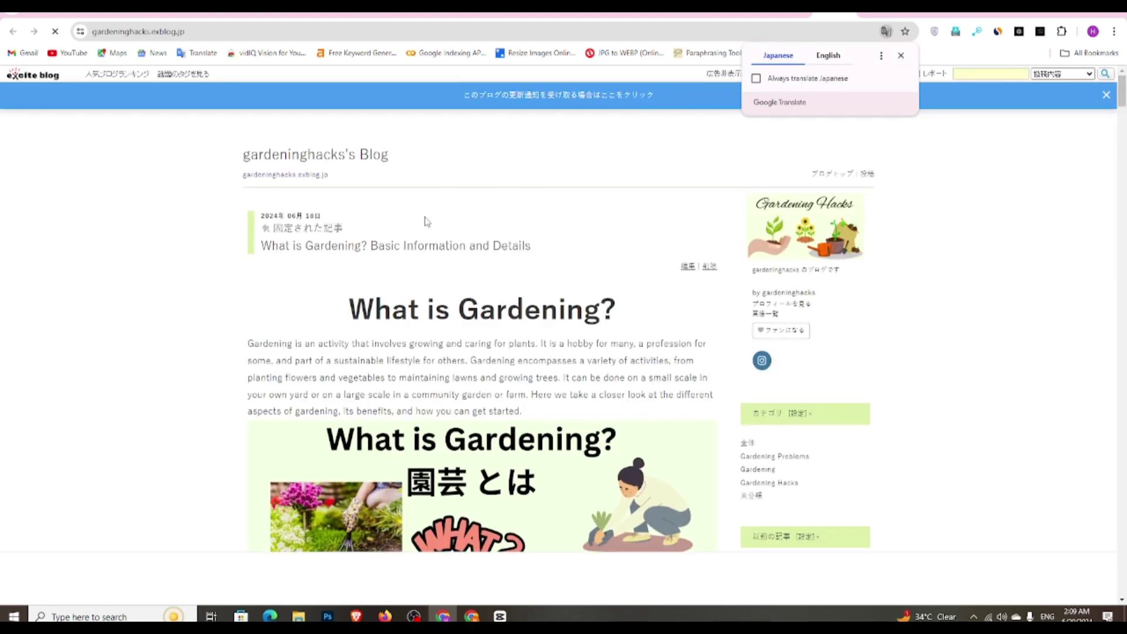
click(830, 57)
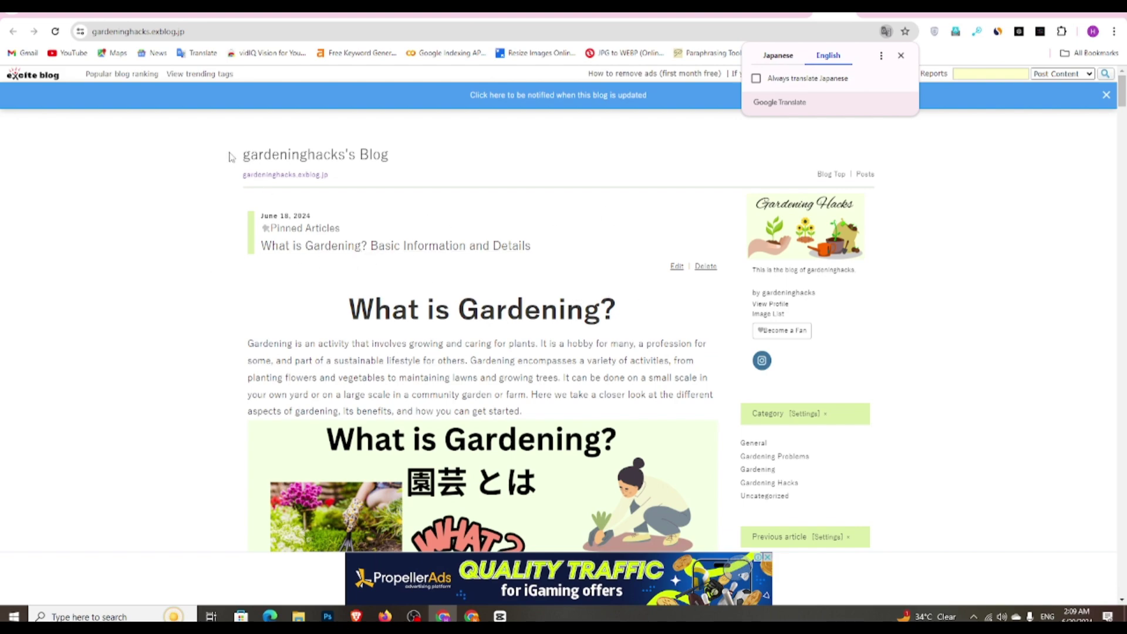
Examine the gardeninghacks blog's title and its published articles down the page, and return to the start of the blog
drag(237, 154, 617, 219)
scroll(698, 262, down, 2)
scroll(698, 262, down, 20)
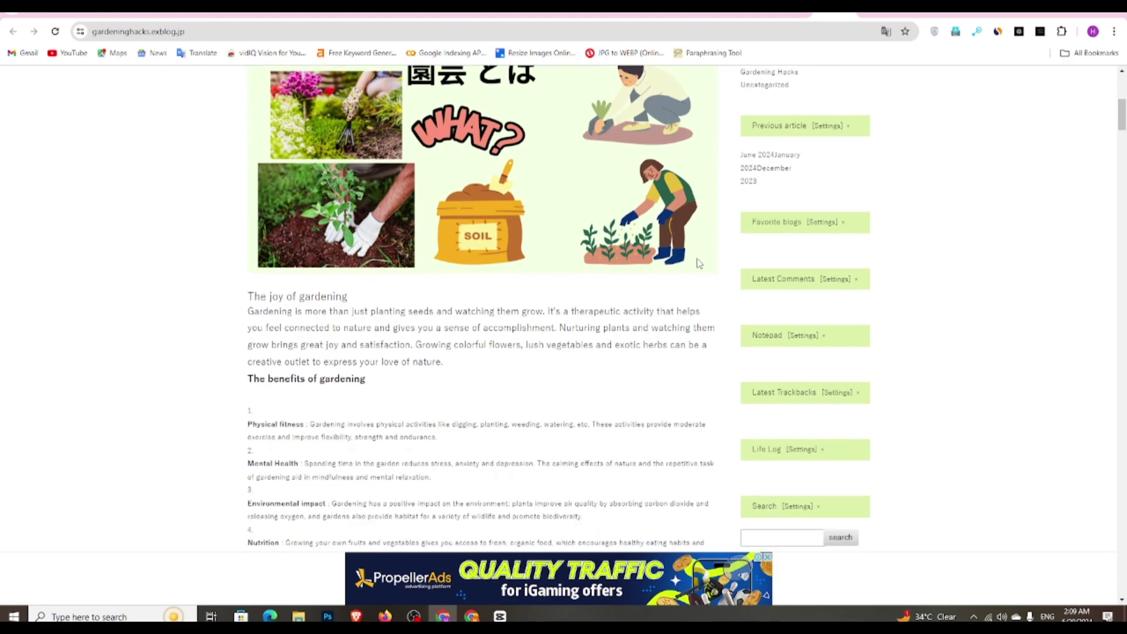
scroll(693, 268, down, 20)
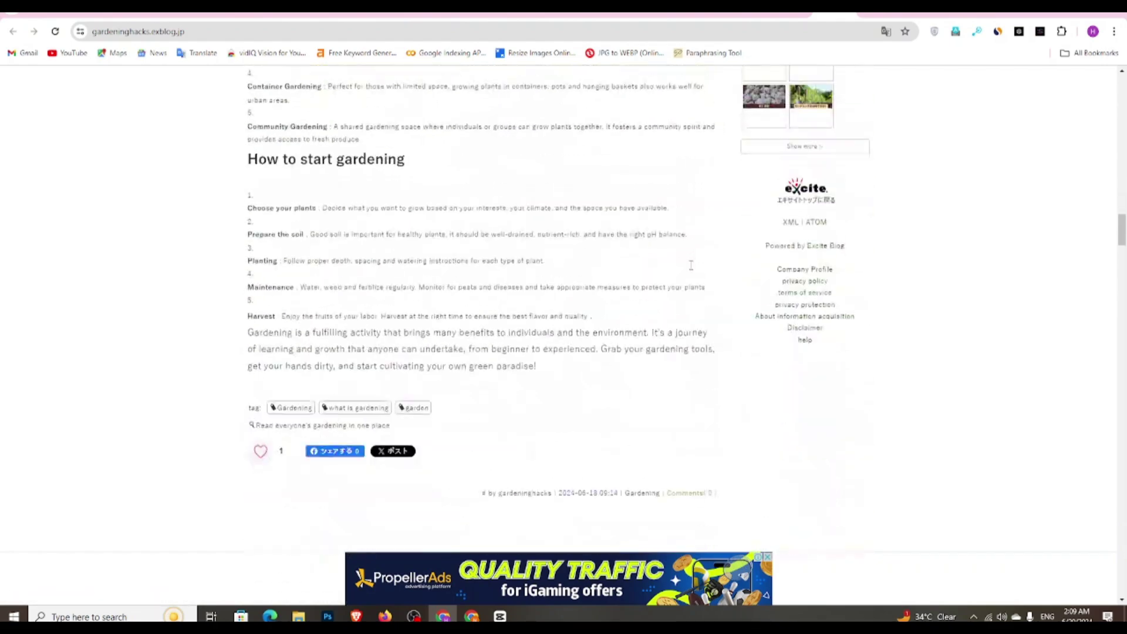
scroll(622, 305, down, 7)
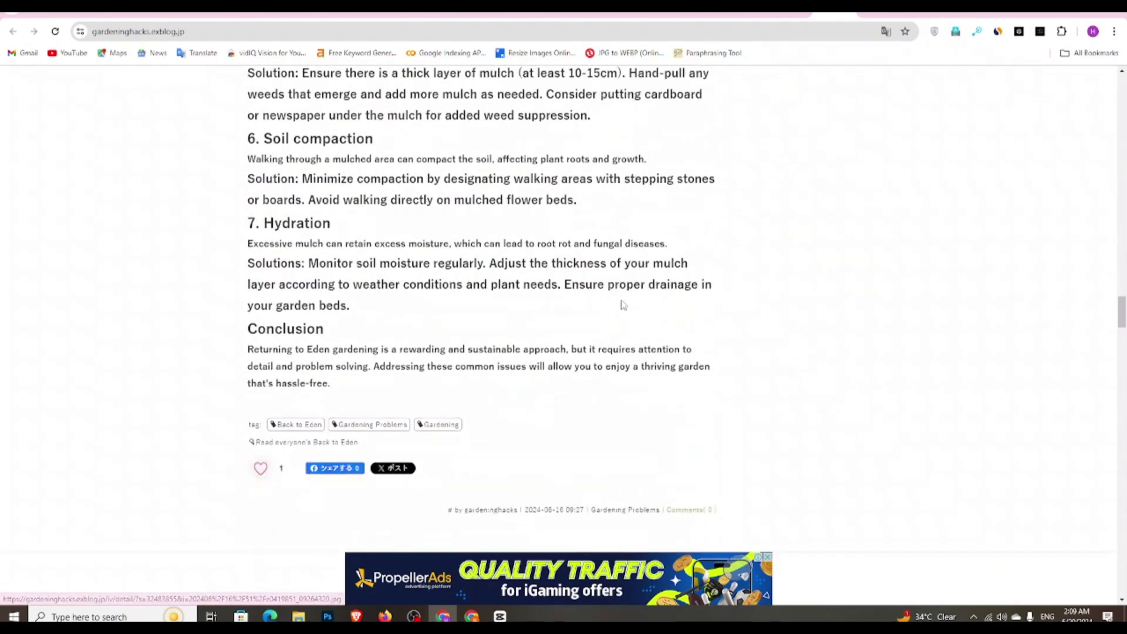
scroll(1124, 279, up, 20)
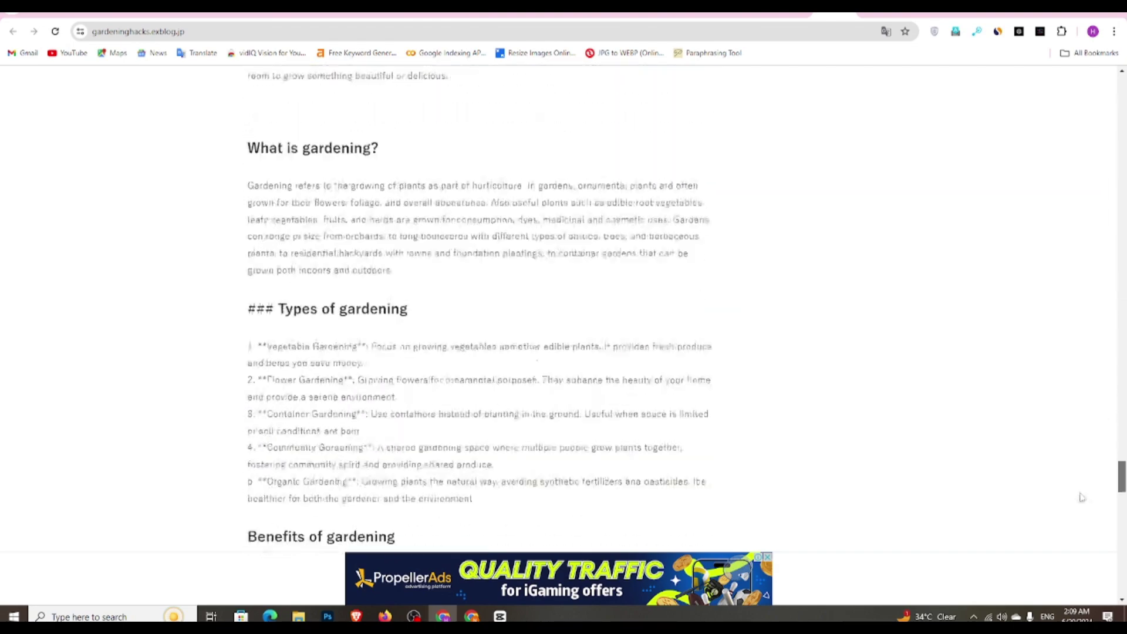
drag(1124, 191, 1121, 45)
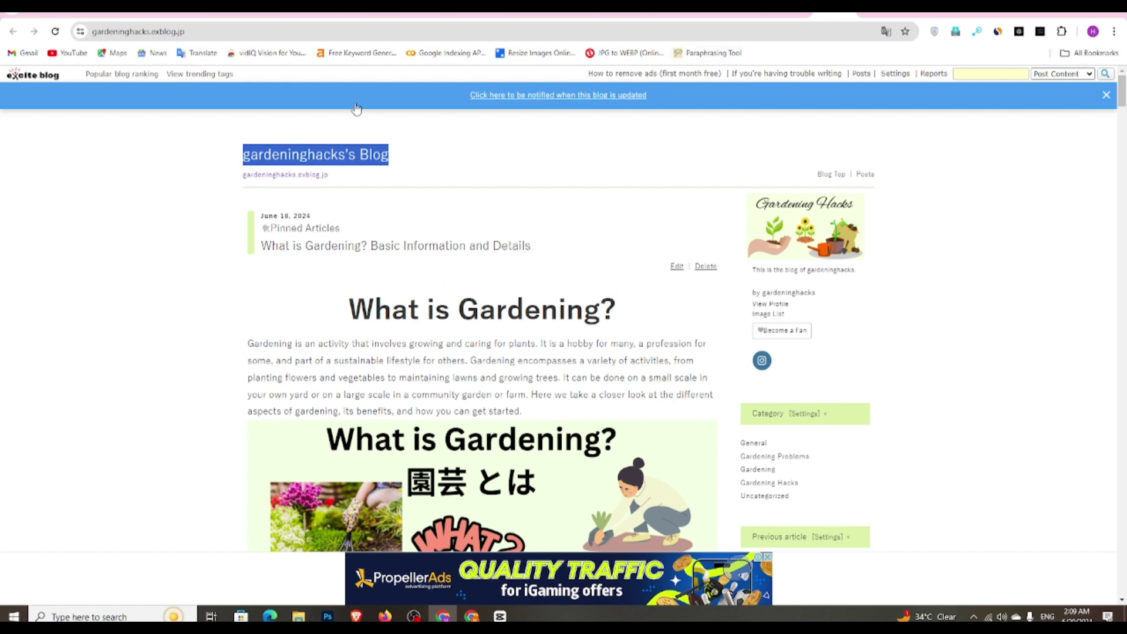
click(556, 7)
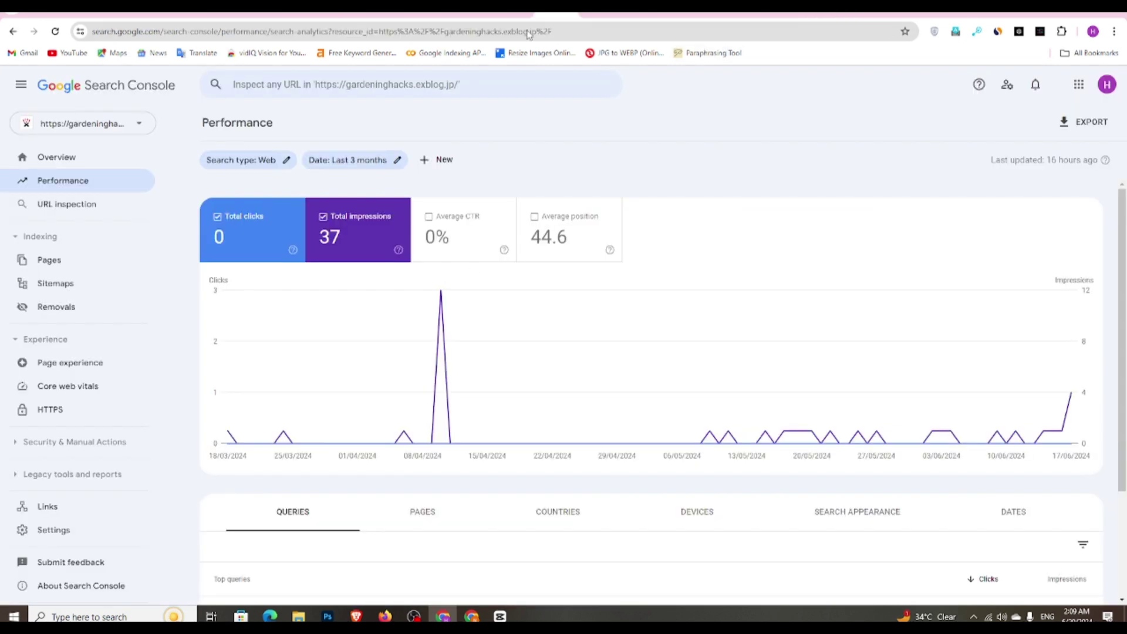
click(282, 88)
click(322, 134)
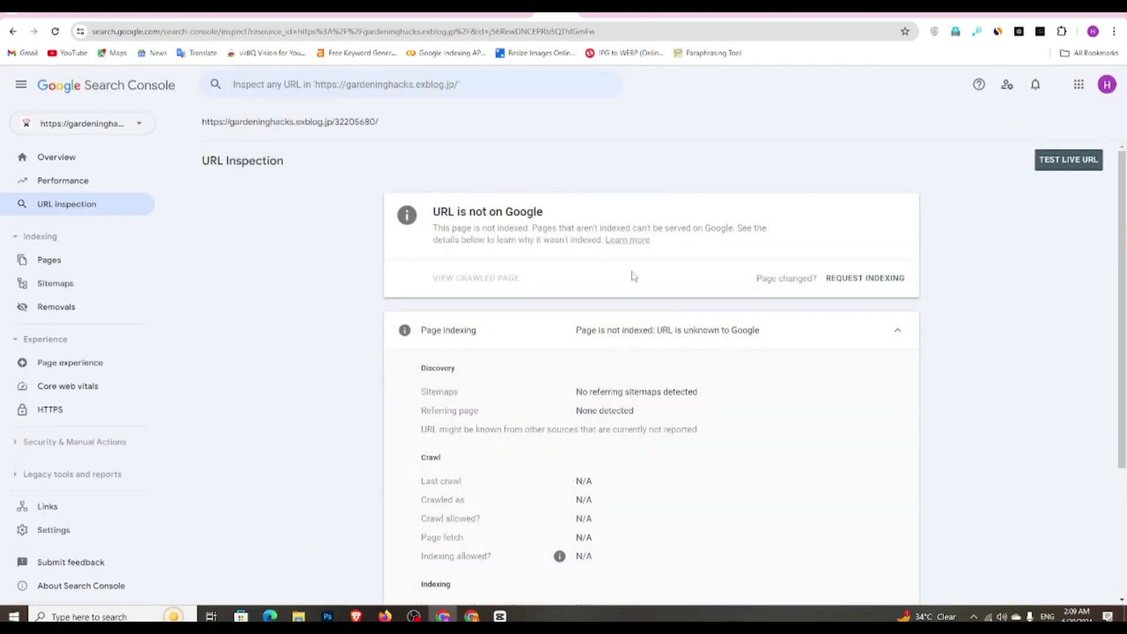
scroll(634, 275, down, 3)
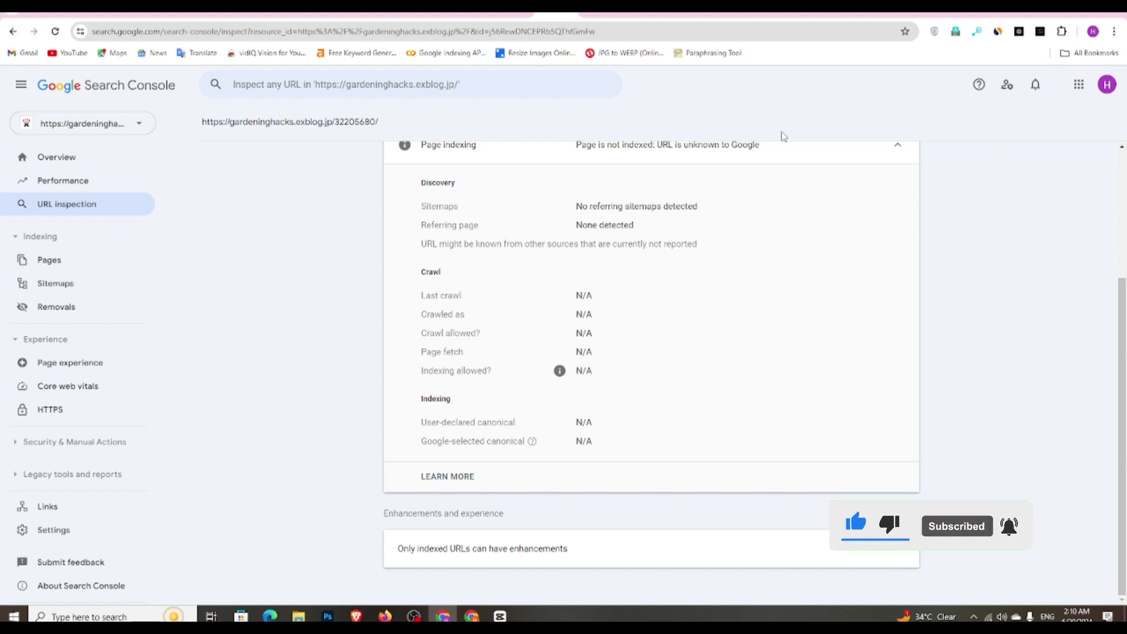
Search Google for "google cloud console" in a new browser tab and open the Google Cloud Platform result
click(1007, 15)
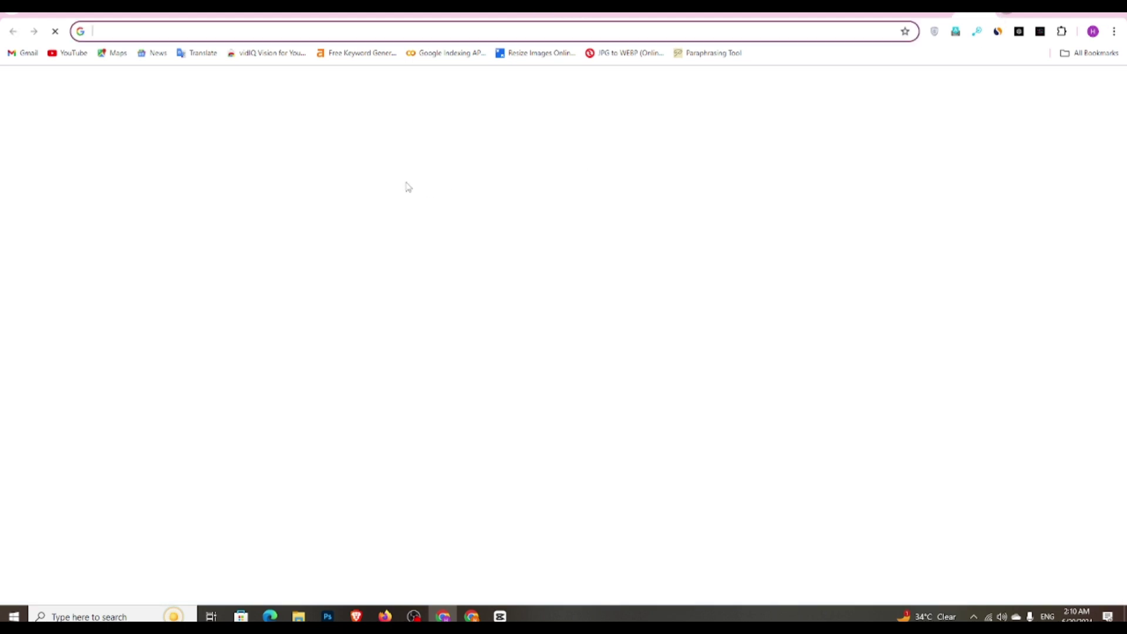
click(468, 254)
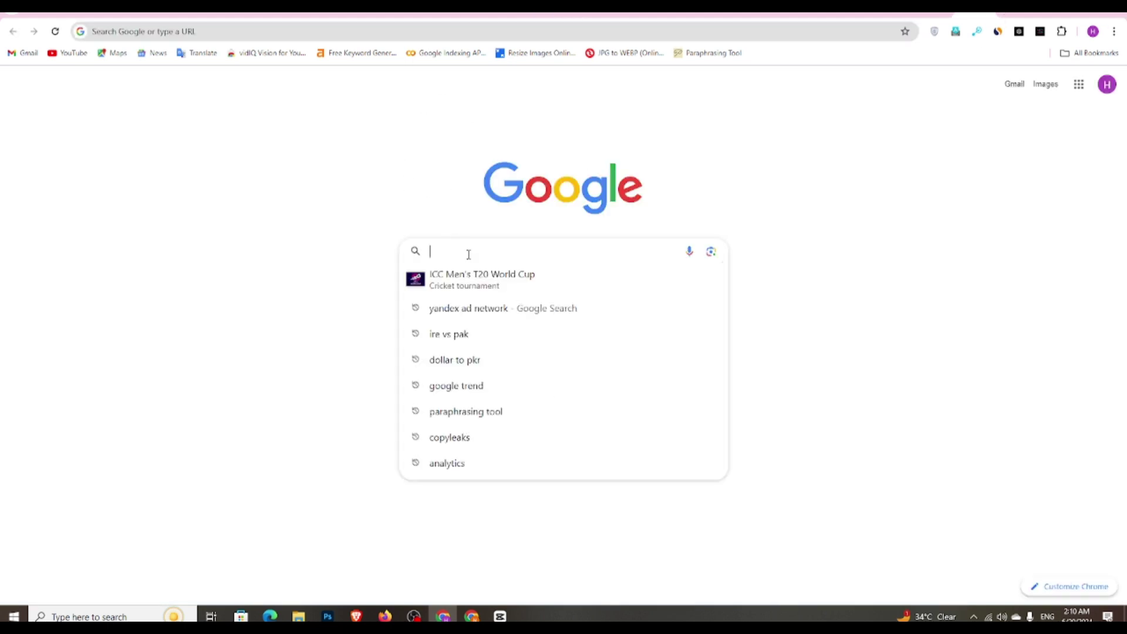
text(goog)
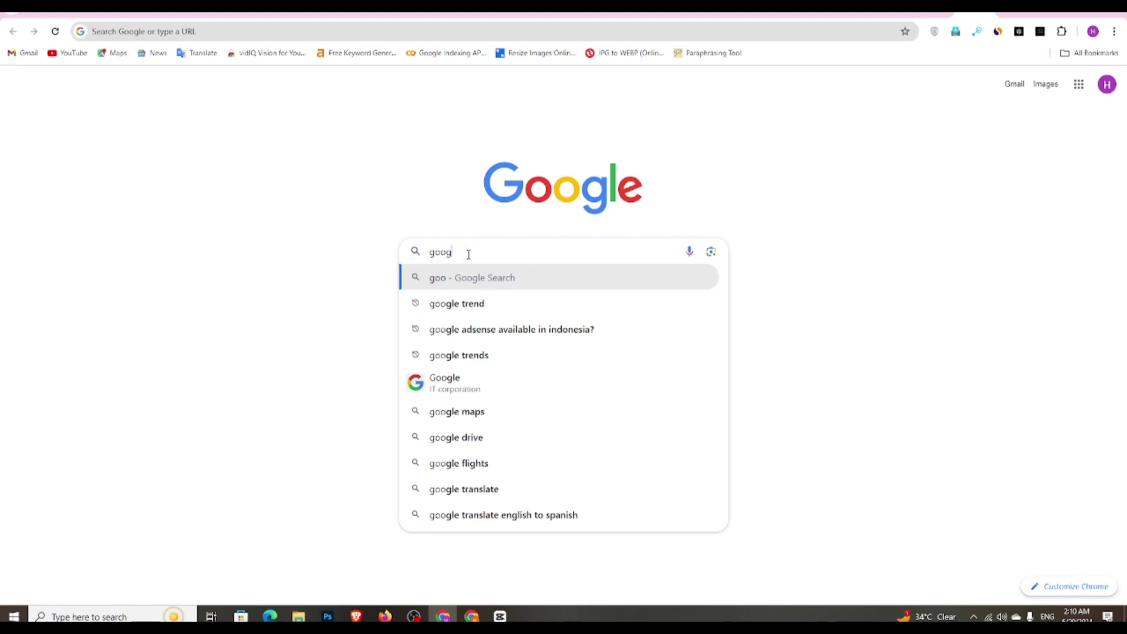
text(ke)
key(BackSpace)
key(BackSpace)
text(le cloud)
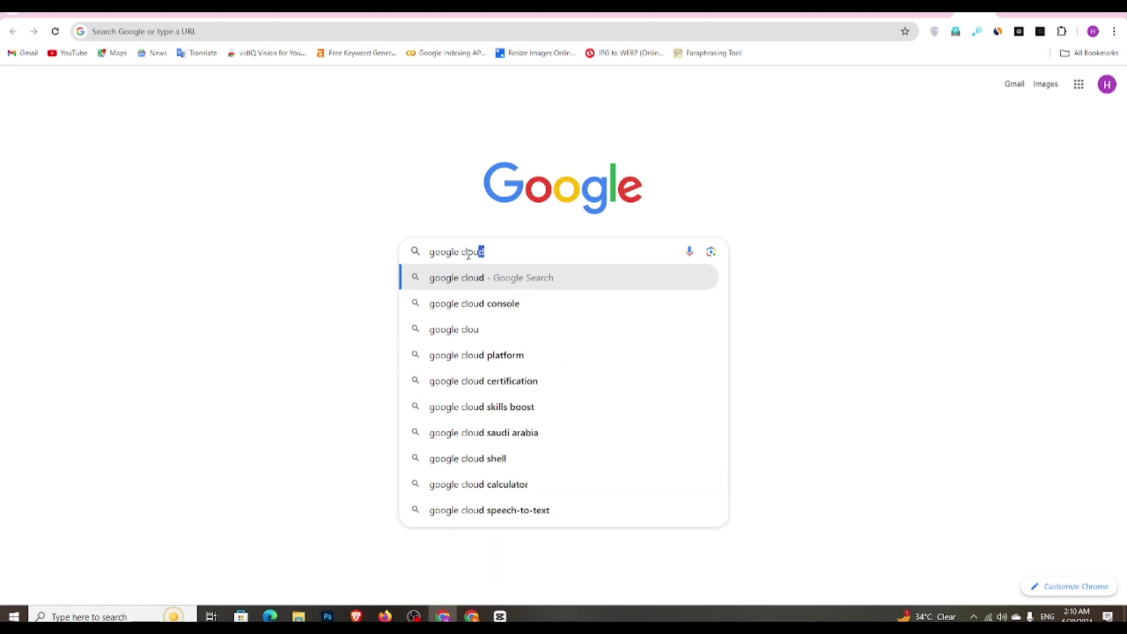
click(494, 305)
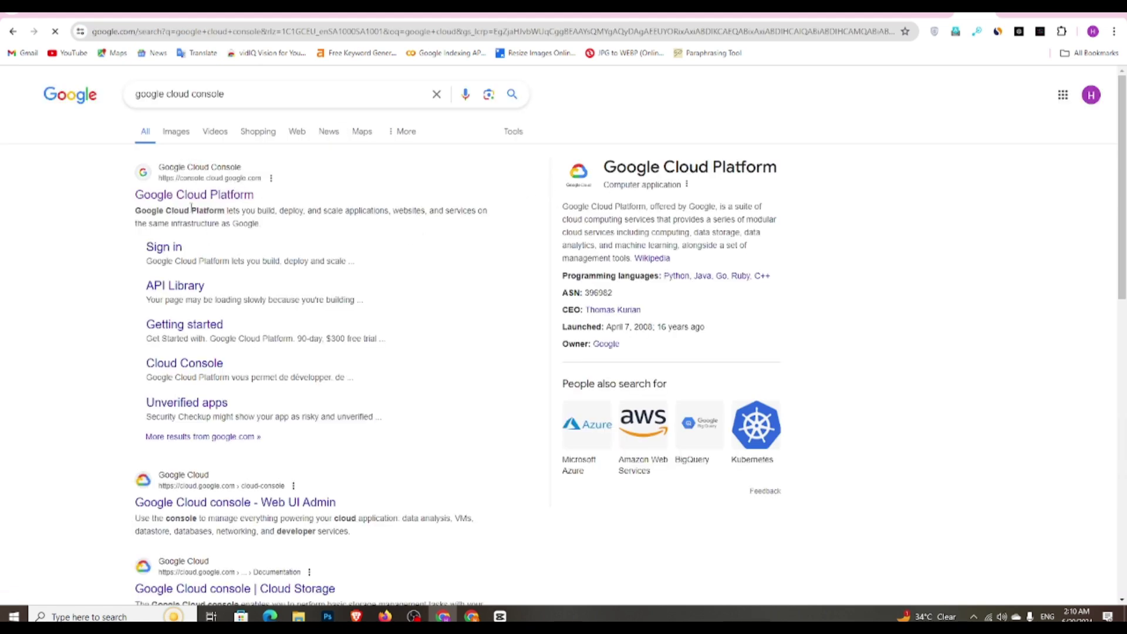
click(209, 198)
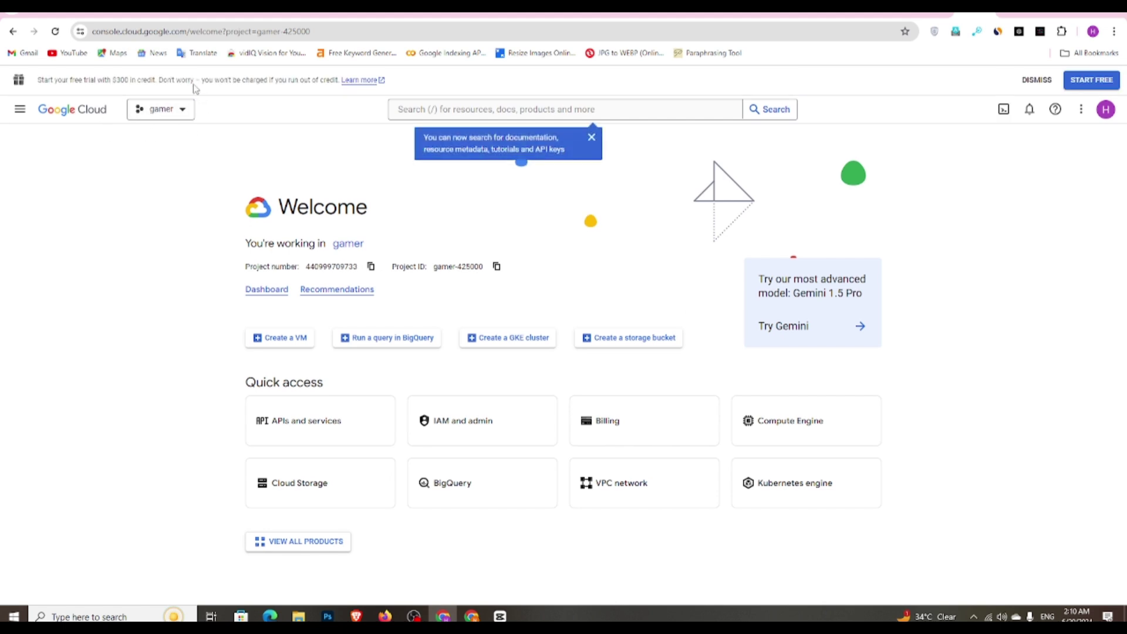
Start a new Google Cloud project from the project picker
click(184, 116)
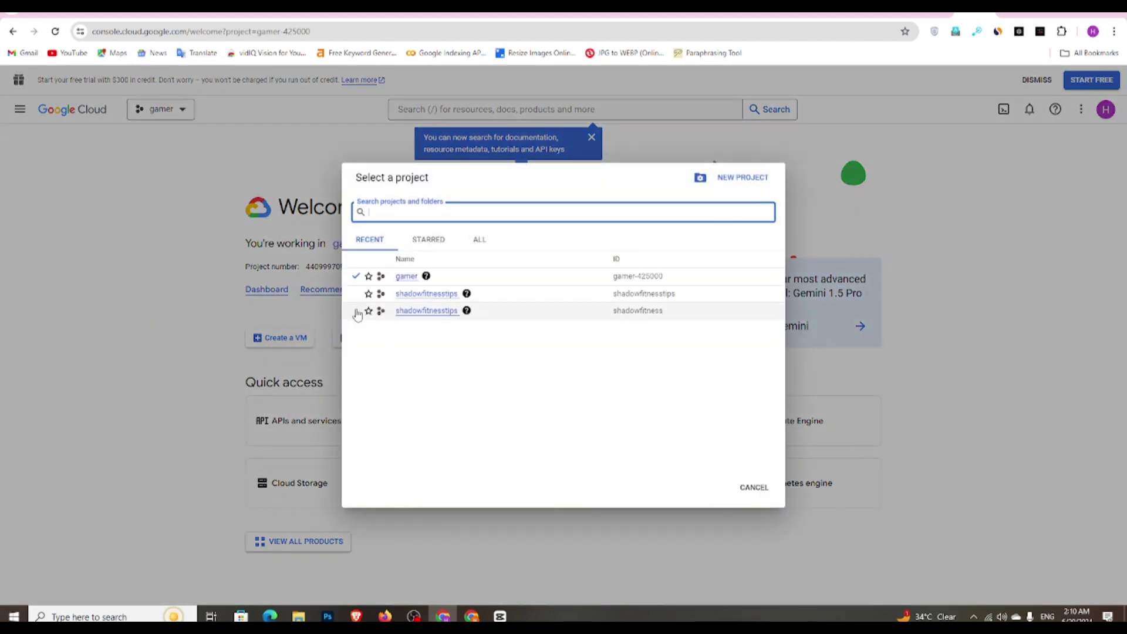
click(732, 182)
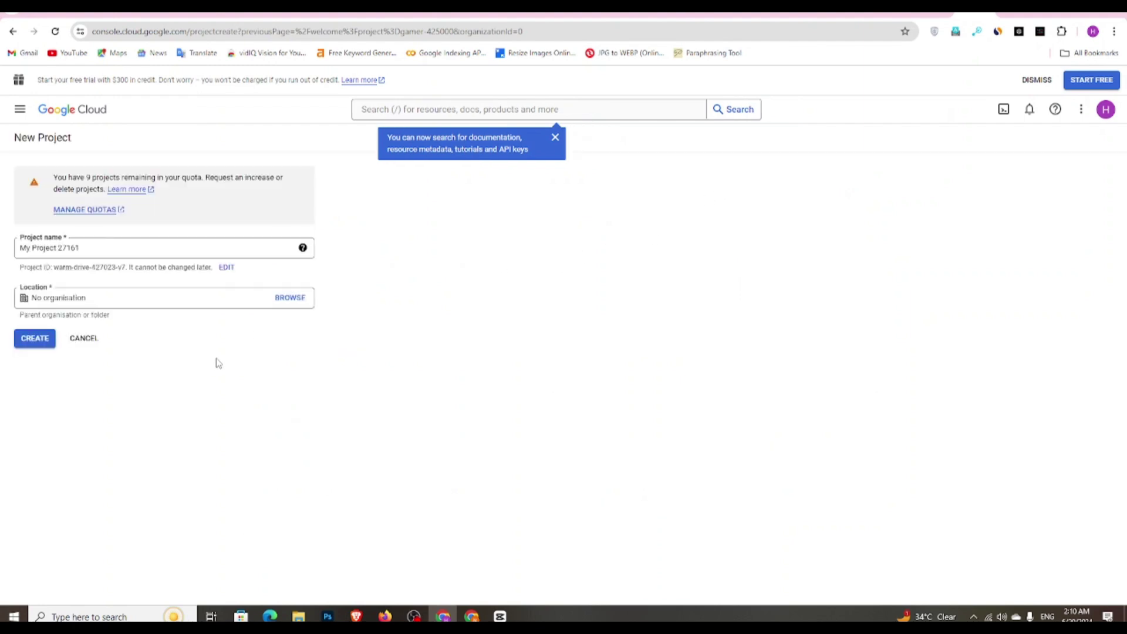
triple_click(63, 254)
click(63, 254)
text(27161)
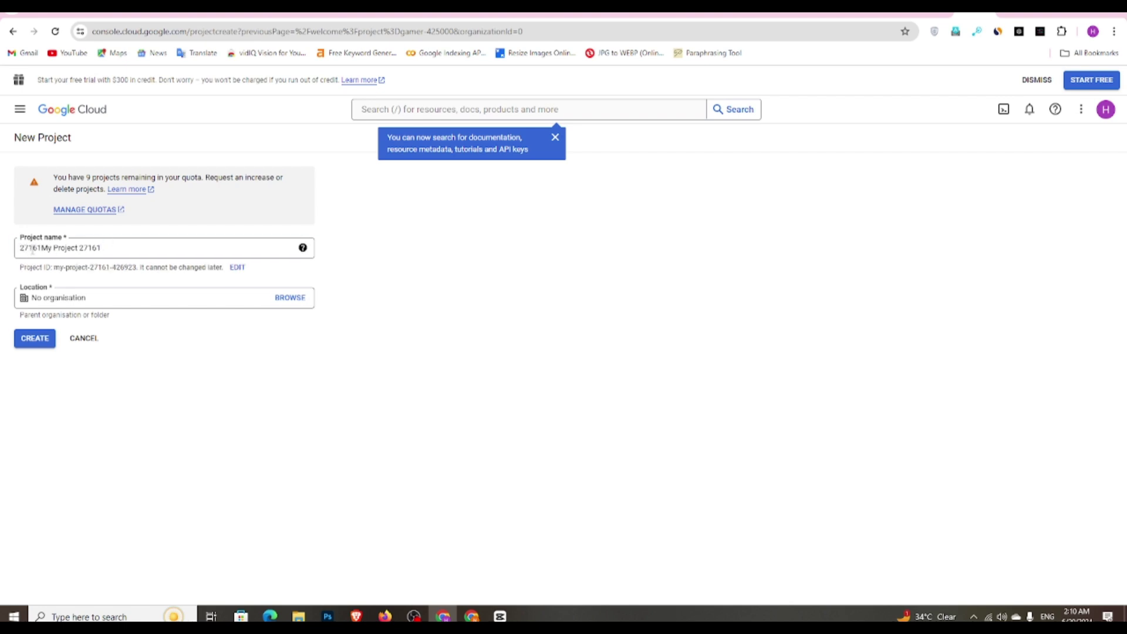
click(56, 32)
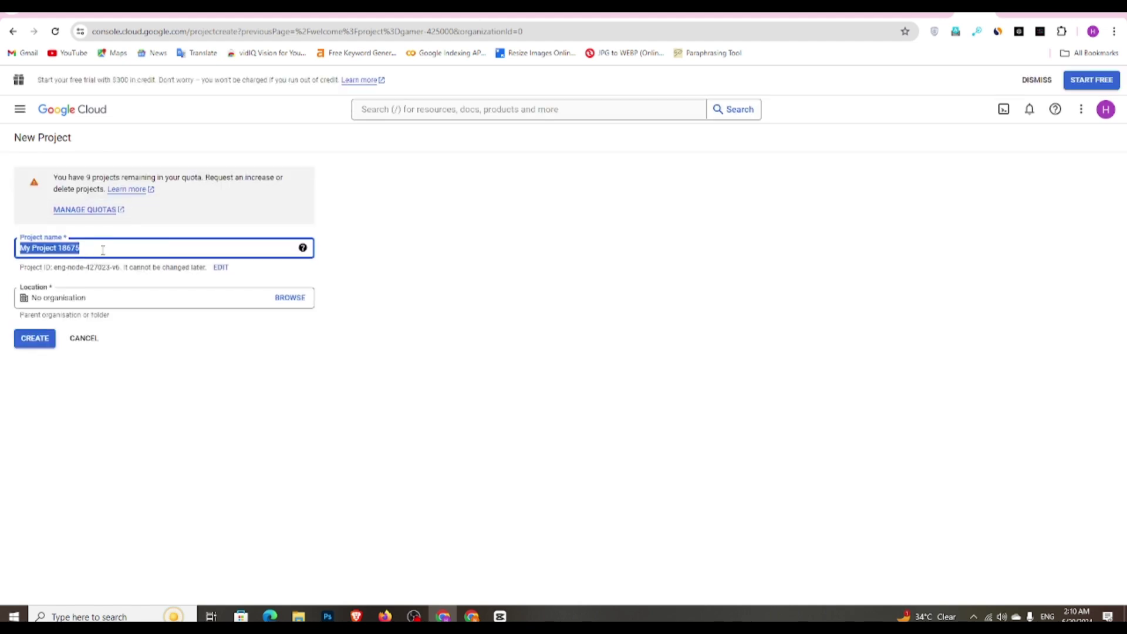
Create the project with the name "gardening hack" and select it as the current project
text(gar)
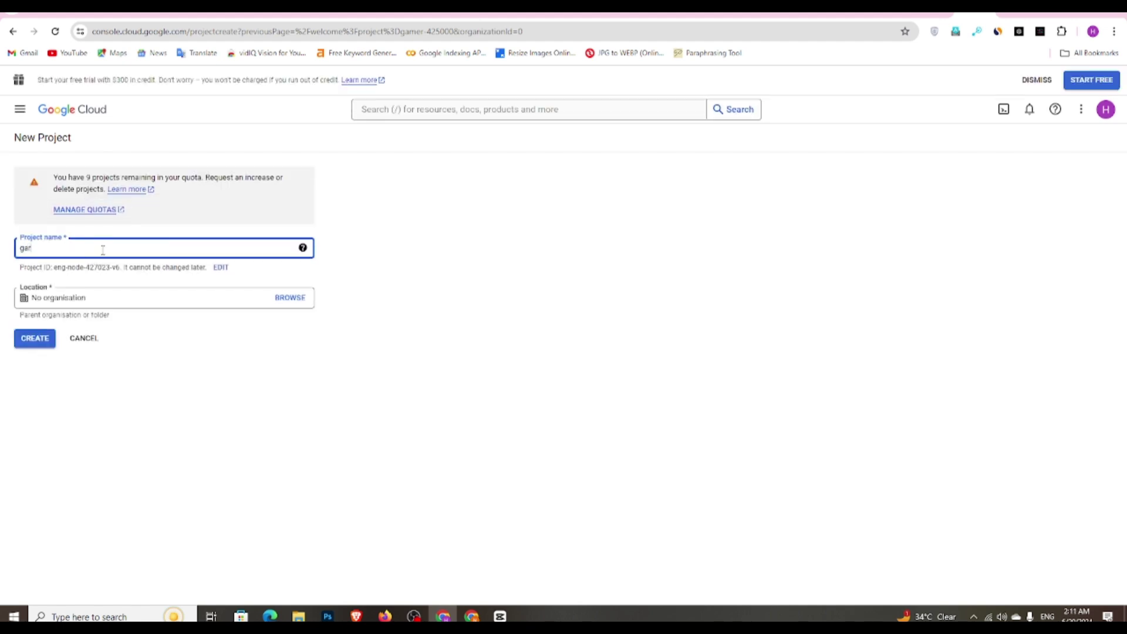
text(dening hack)
click(39, 339)
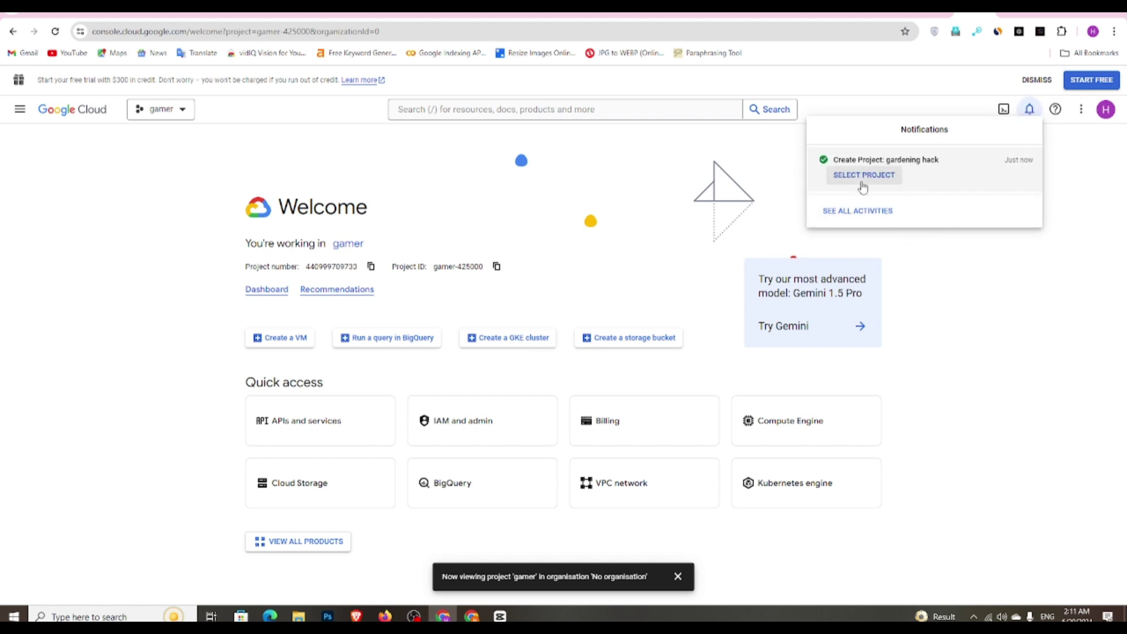
click(875, 186)
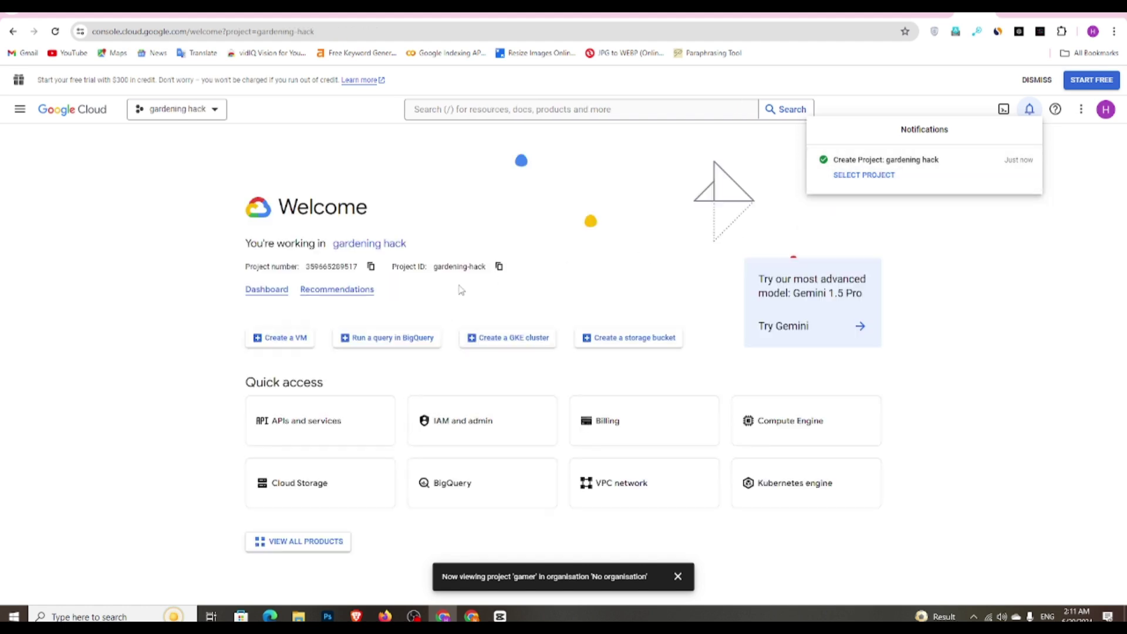
Start creating a service account in the project's IAM and admin service accounts, and dismiss the satisfaction survey
click(21, 118)
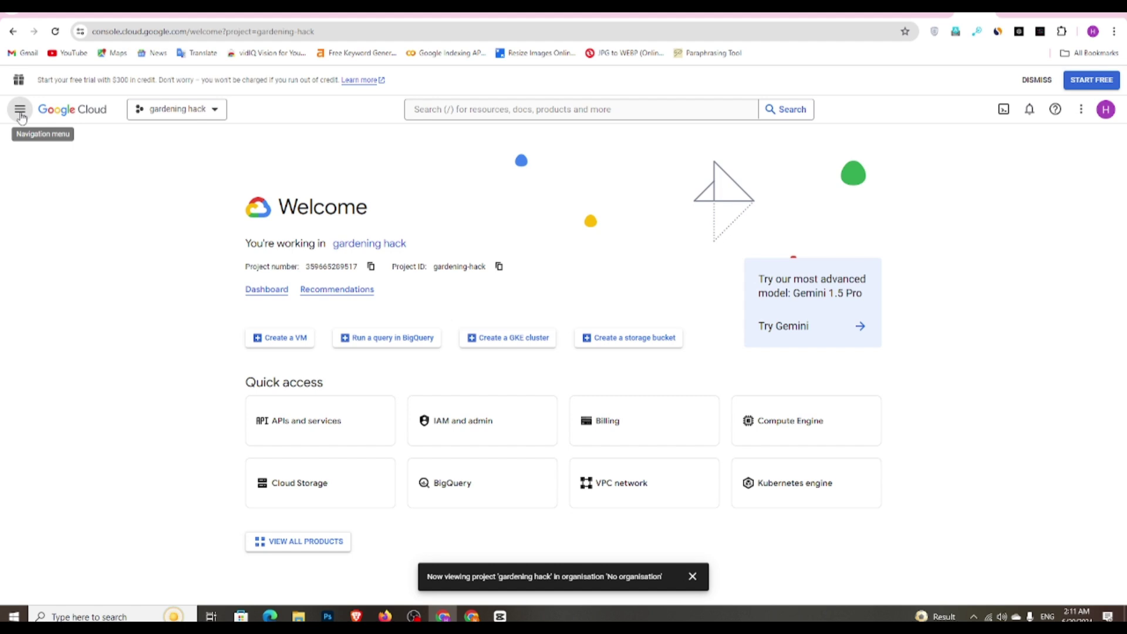
click(22, 116)
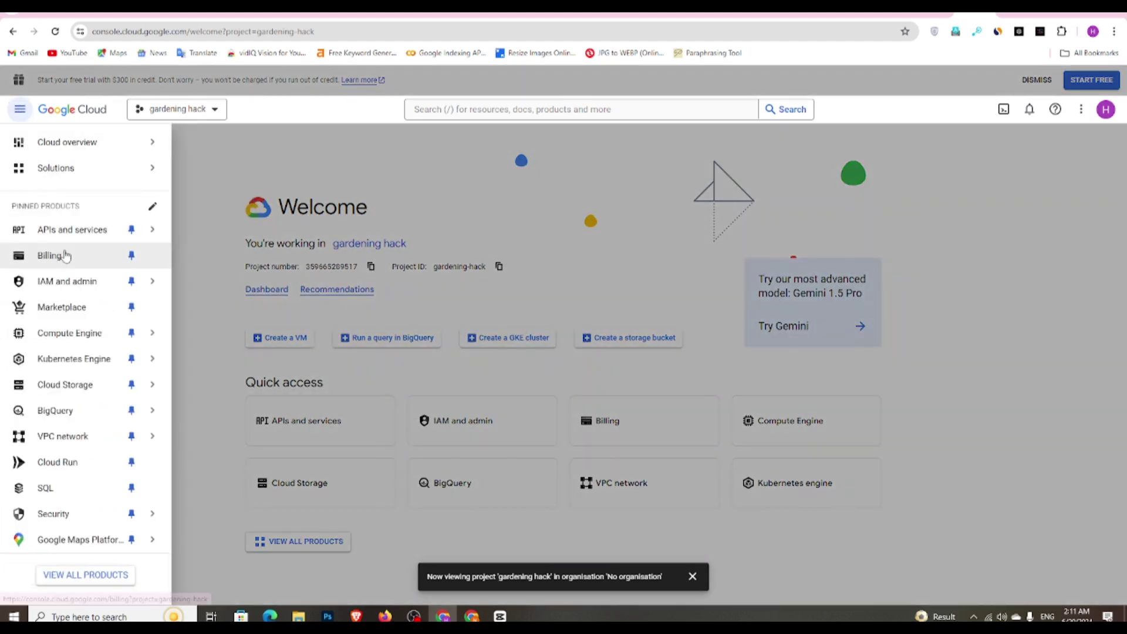
mouse_move(81, 295)
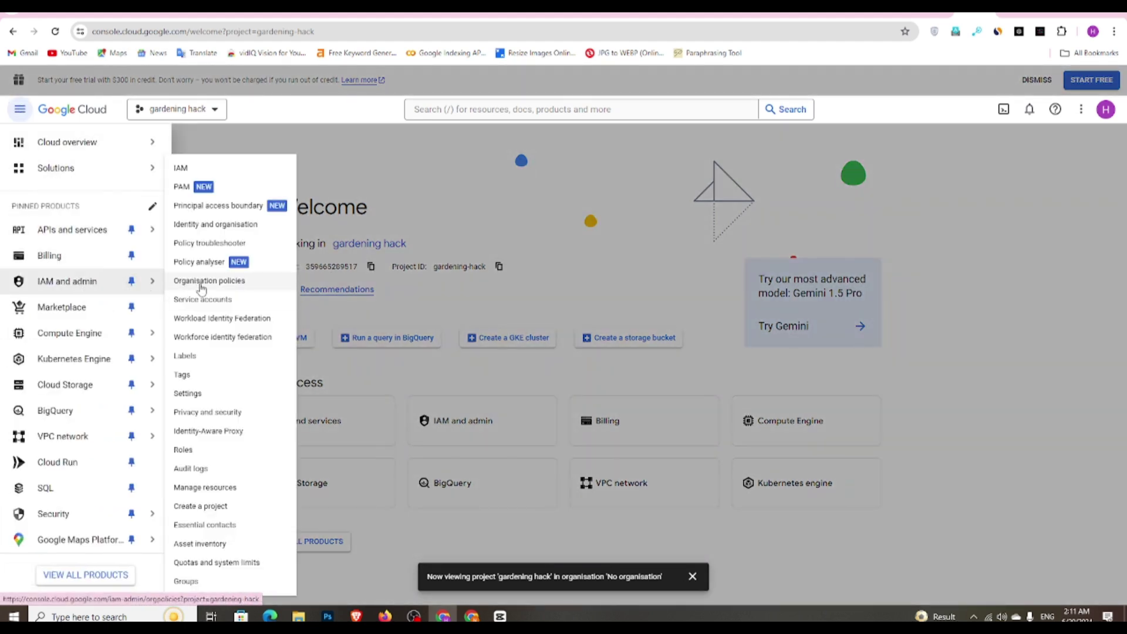
click(200, 301)
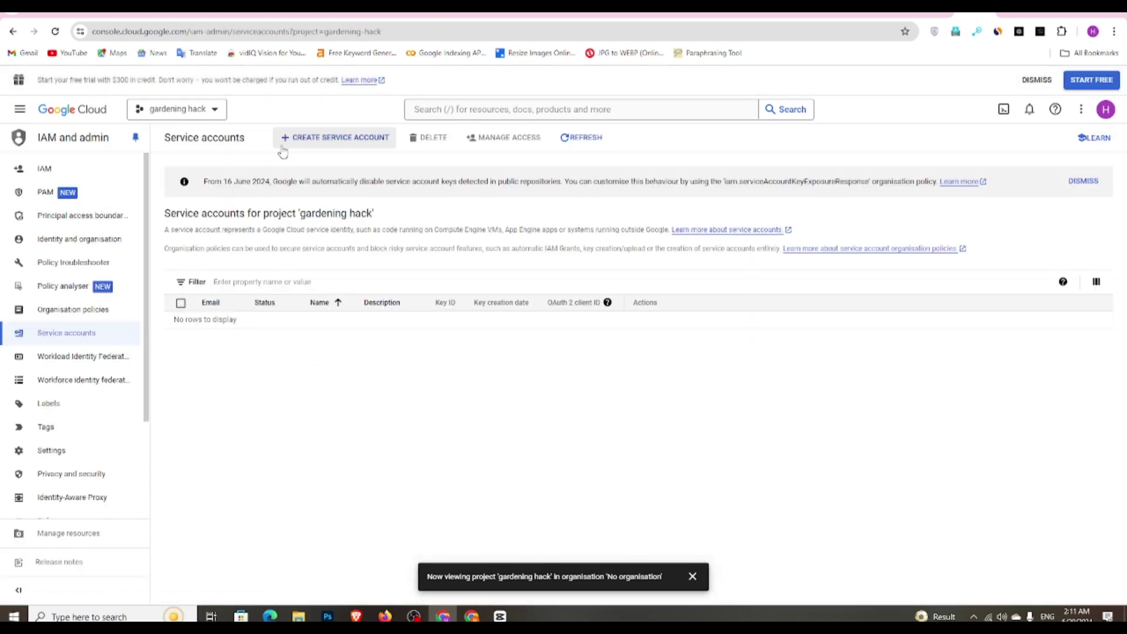
click(295, 141)
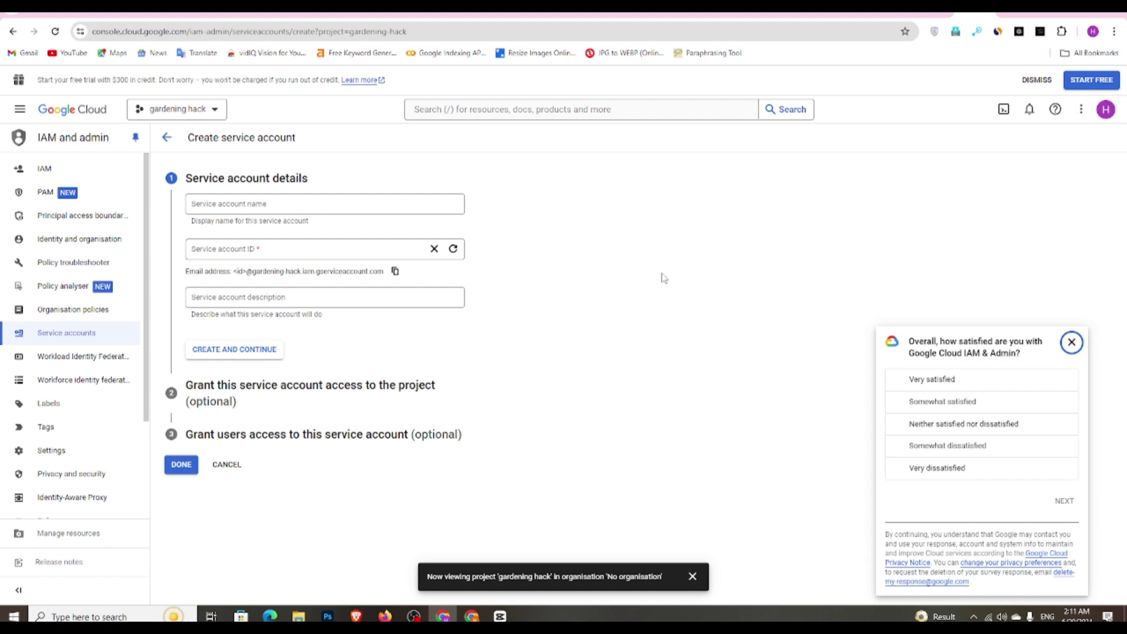
click(1071, 342)
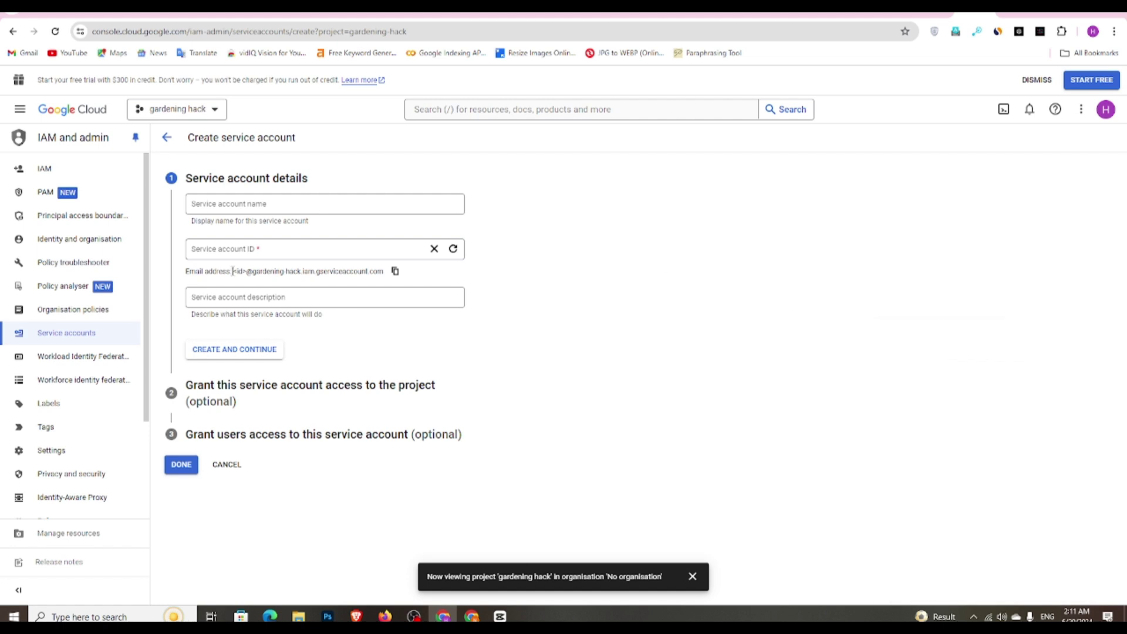
Enter "gardening hack" as the service account name
click(219, 204)
text(gar)
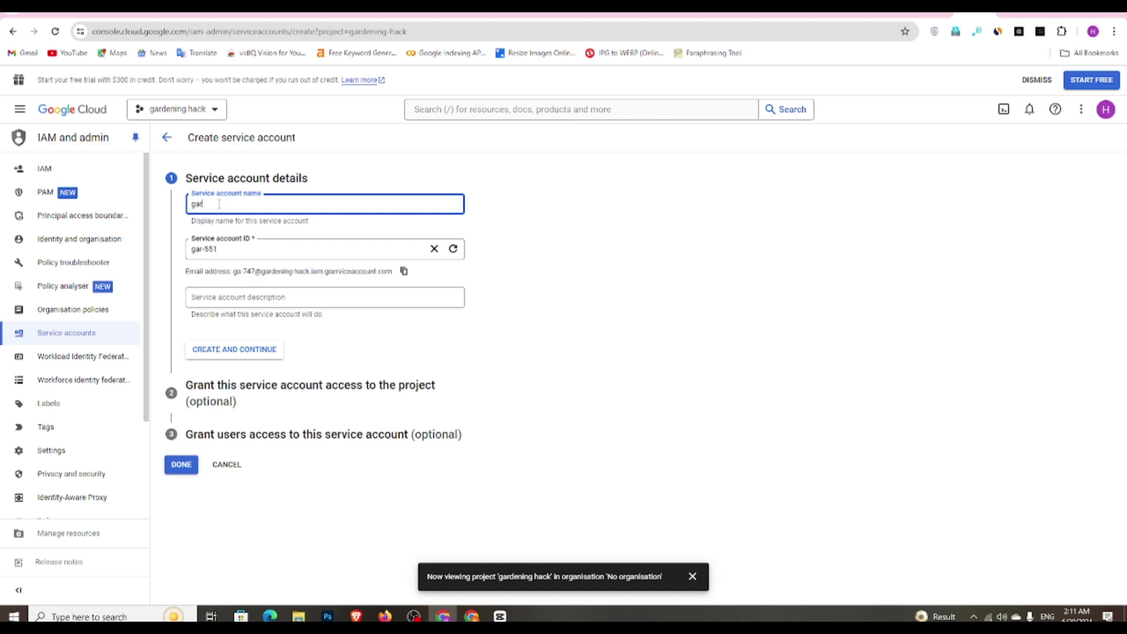
text(dening)
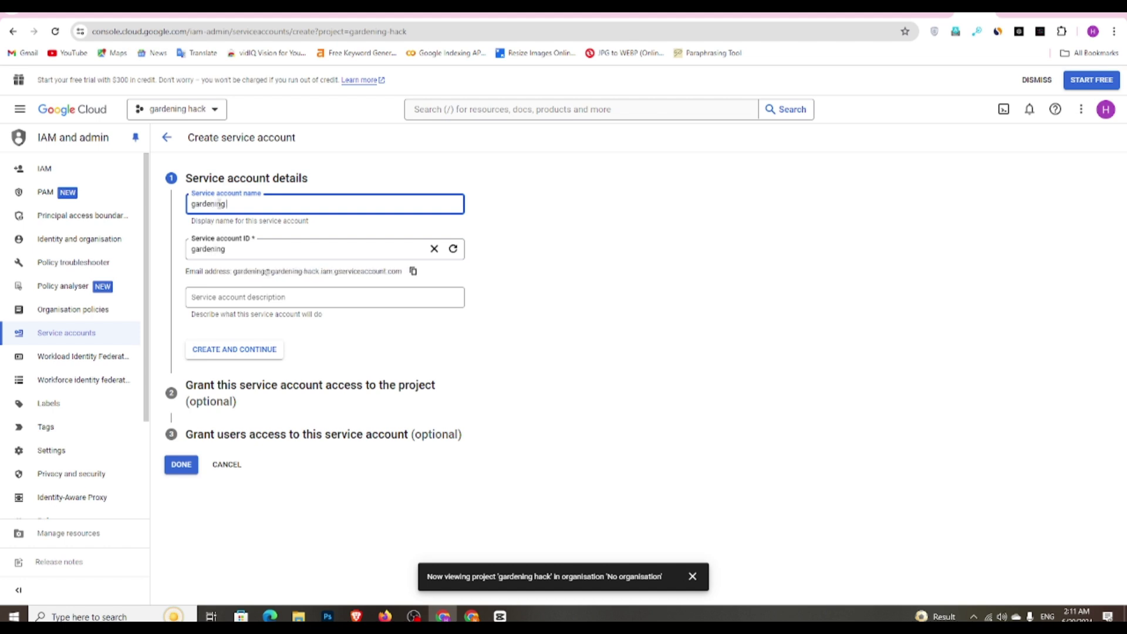
text( gack)
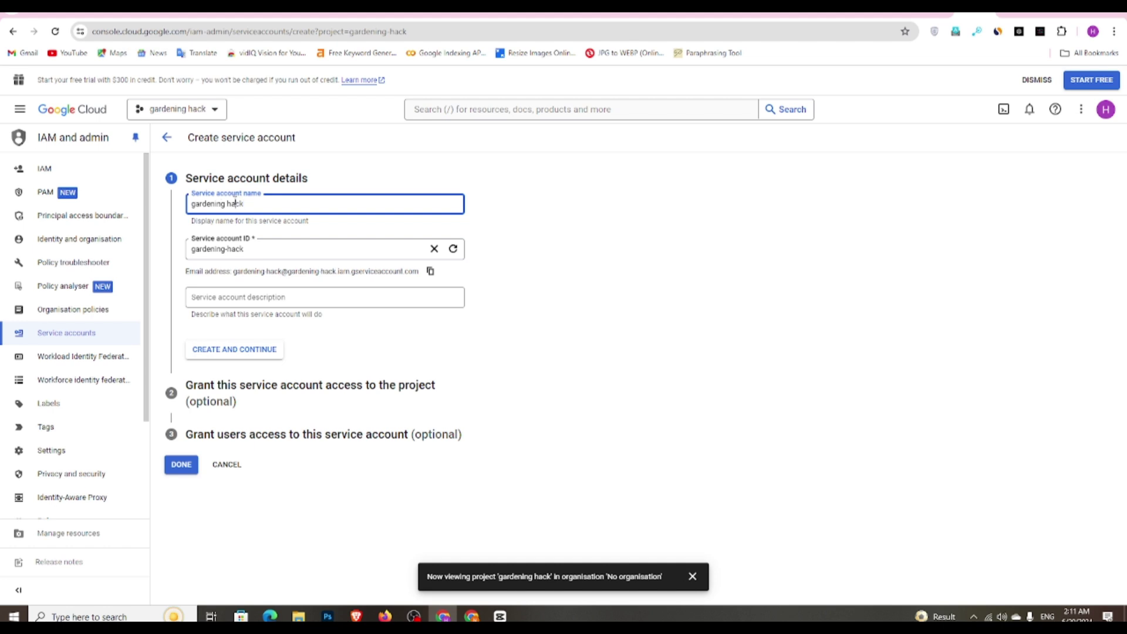
Copy the service account name "gardening hack" into its description and create the service account
triple_click(235, 204)
right_click(234, 203)
click(258, 256)
right_click(245, 300)
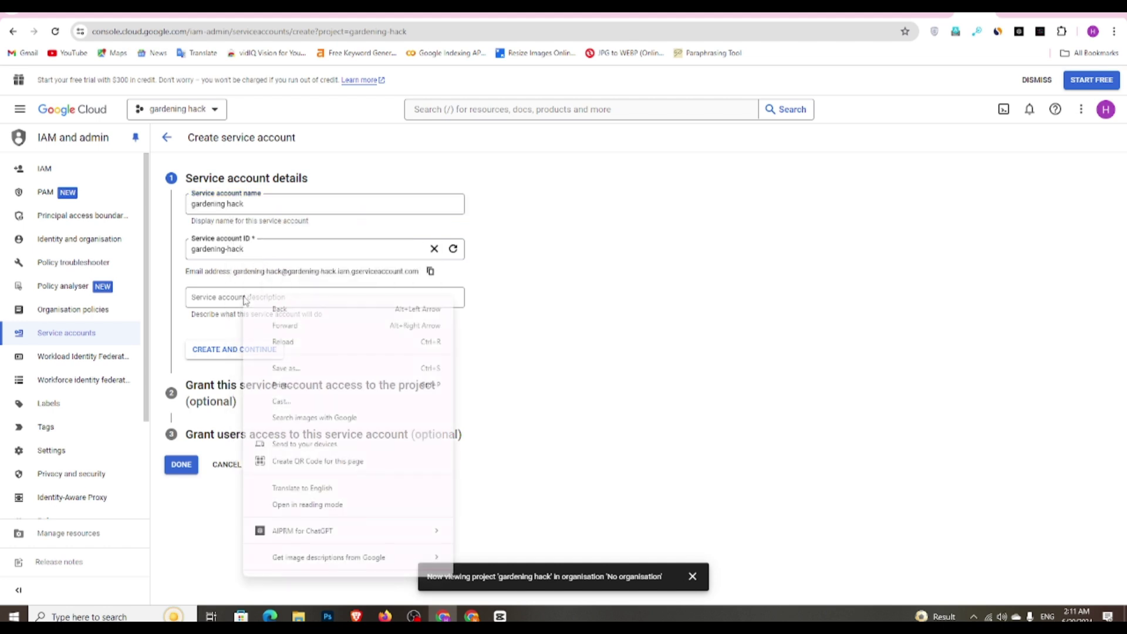
click(224, 298)
right_click(224, 299)
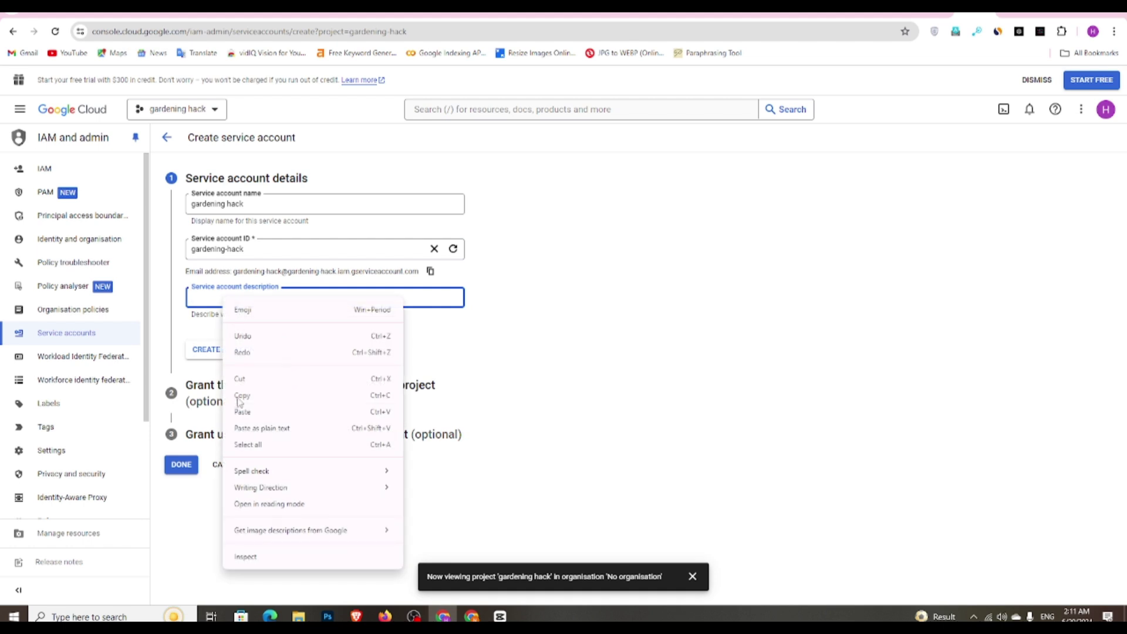
click(240, 405)
click(264, 360)
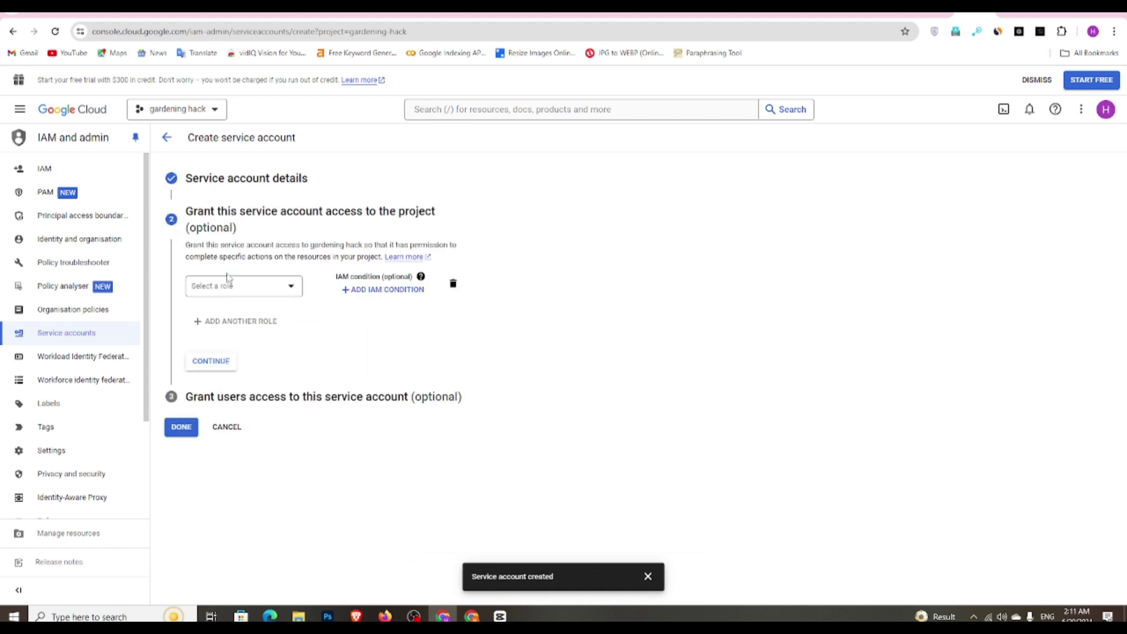
Grant the service account the Owner role on the project and finish the setup without giving other users access
click(229, 288)
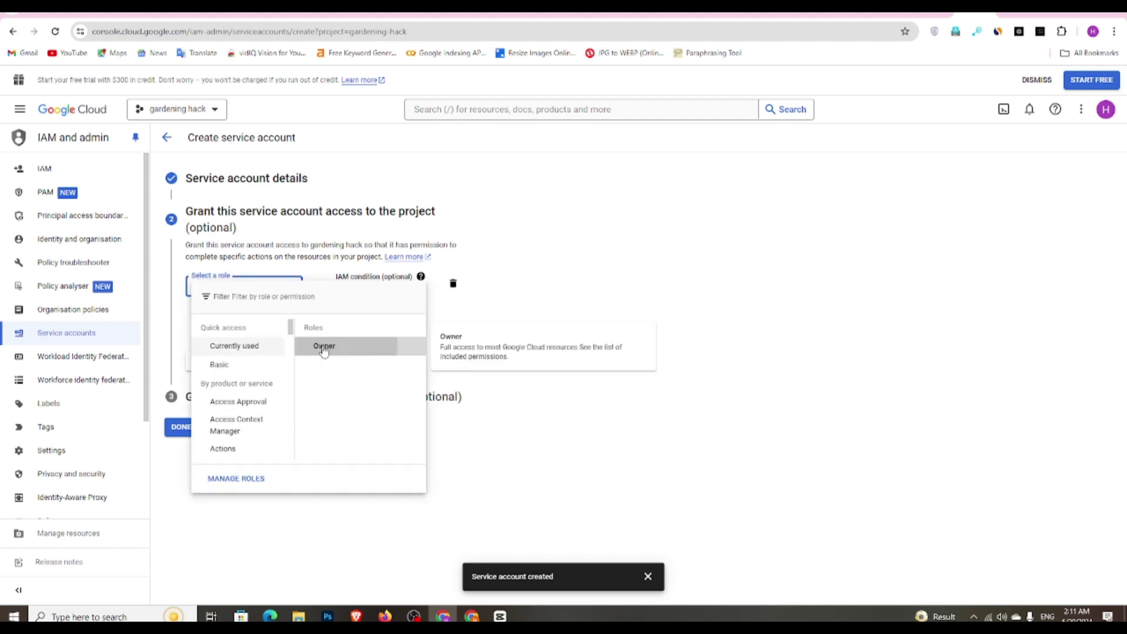
click(323, 348)
click(200, 394)
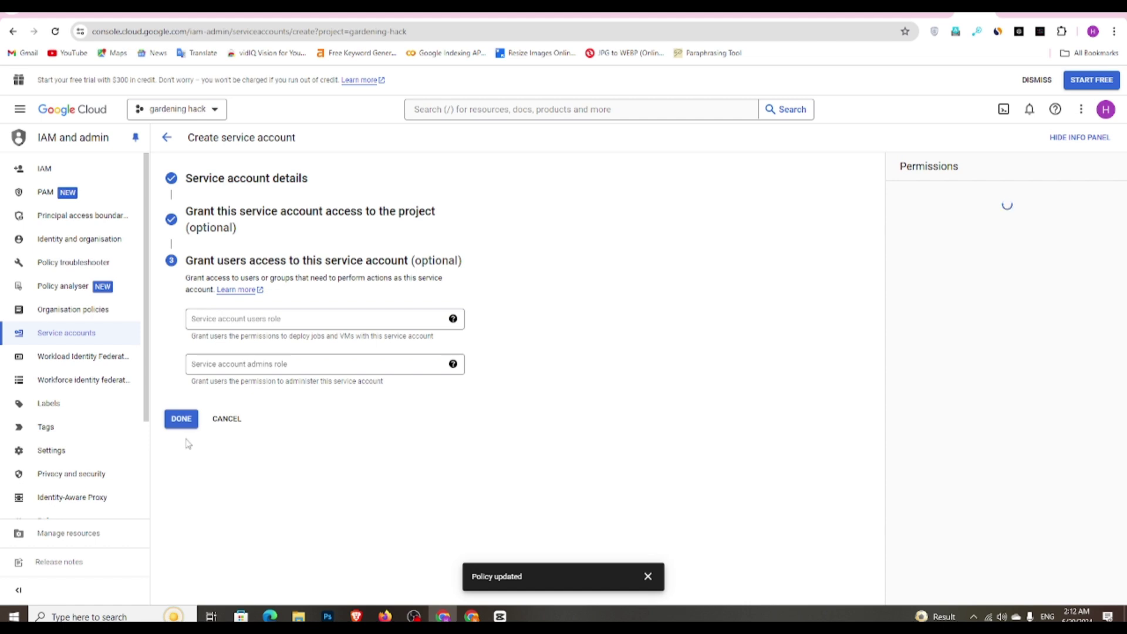
click(182, 419)
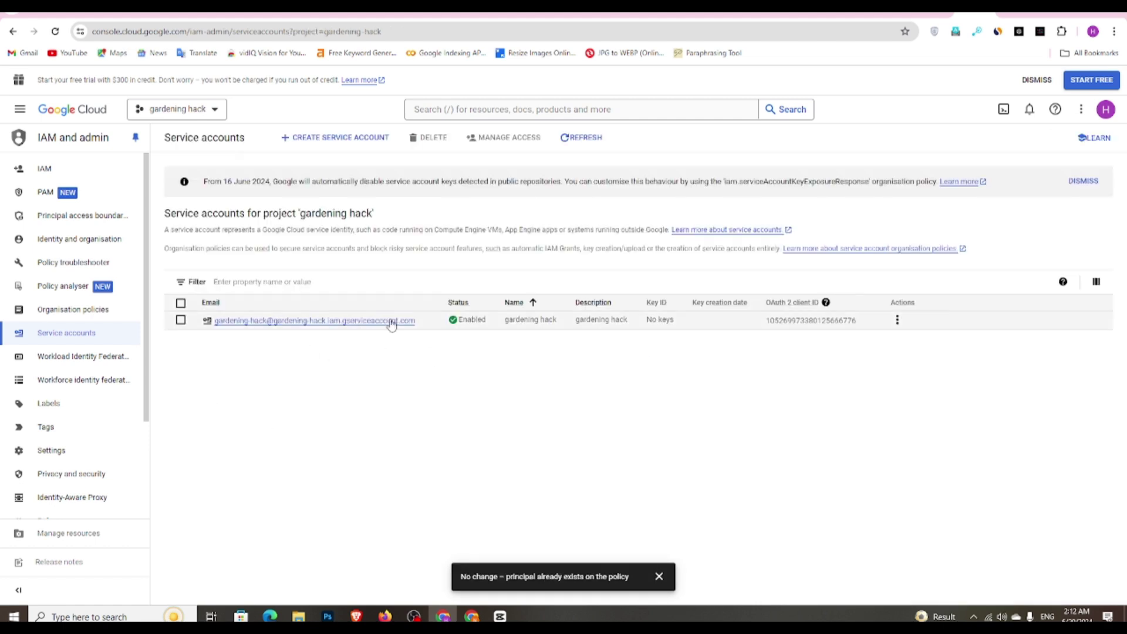
Create and download a new JSON private key for the gardening hack service account
click(897, 320)
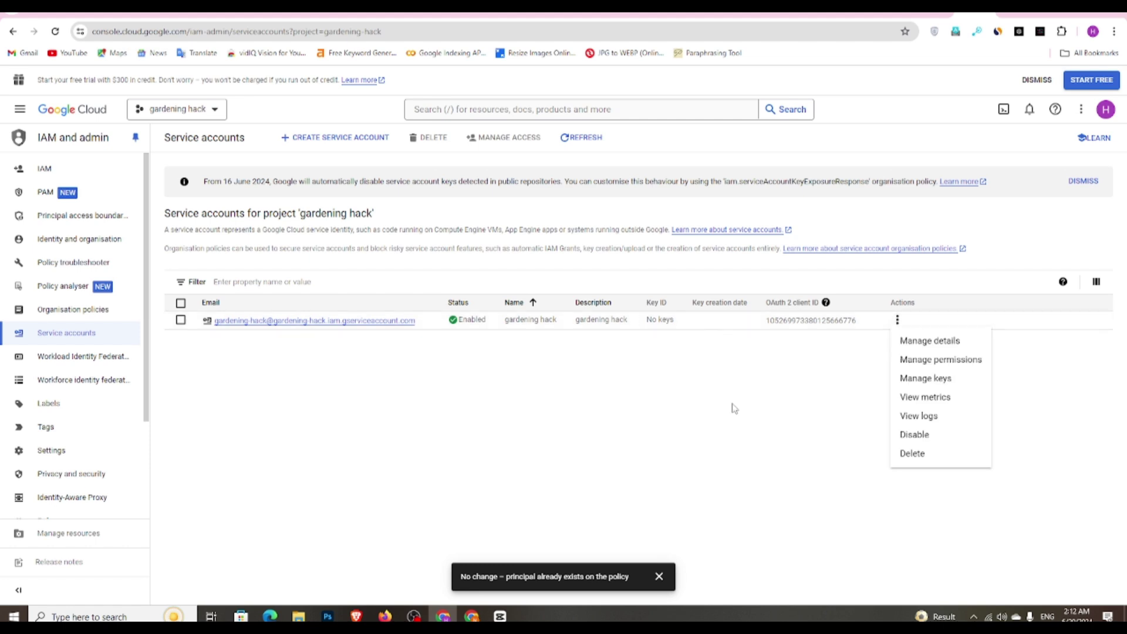
click(939, 379)
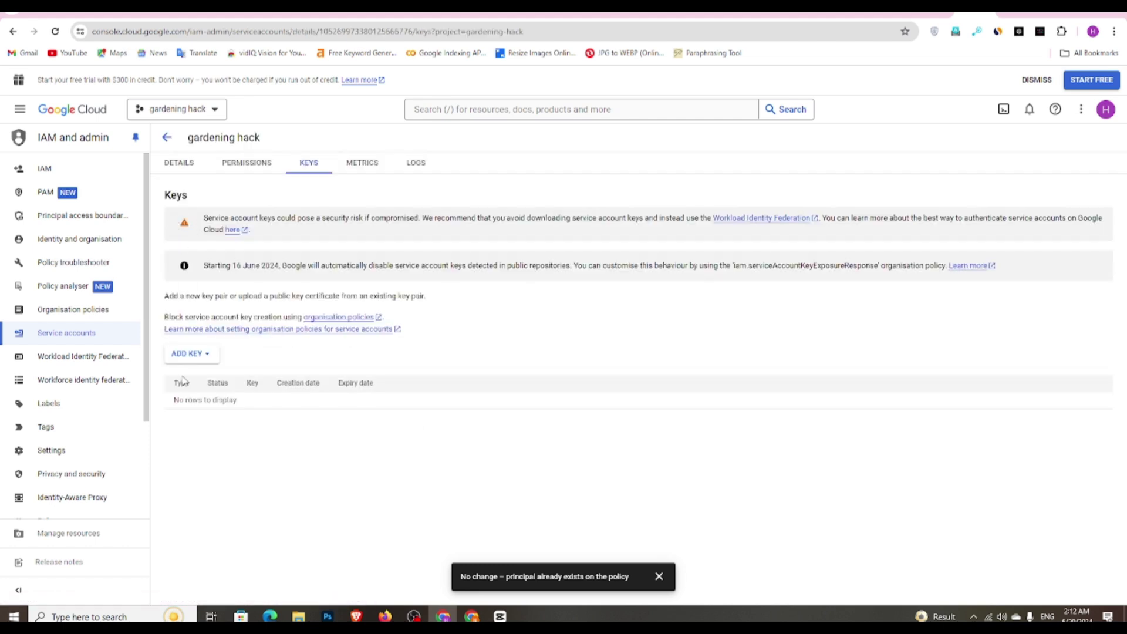
click(188, 353)
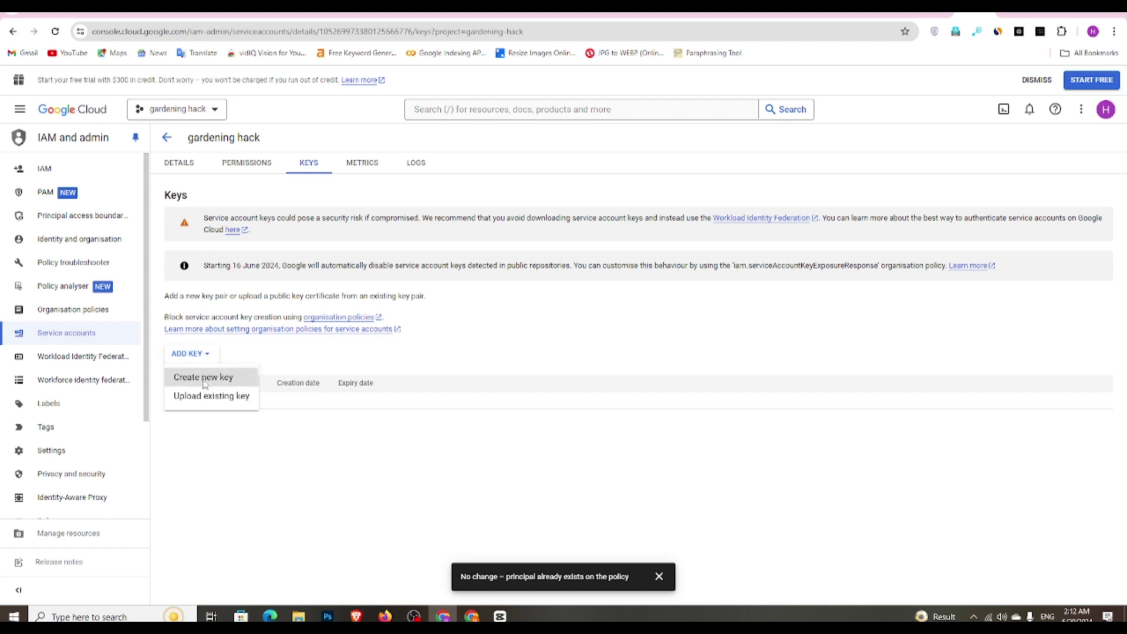
click(204, 379)
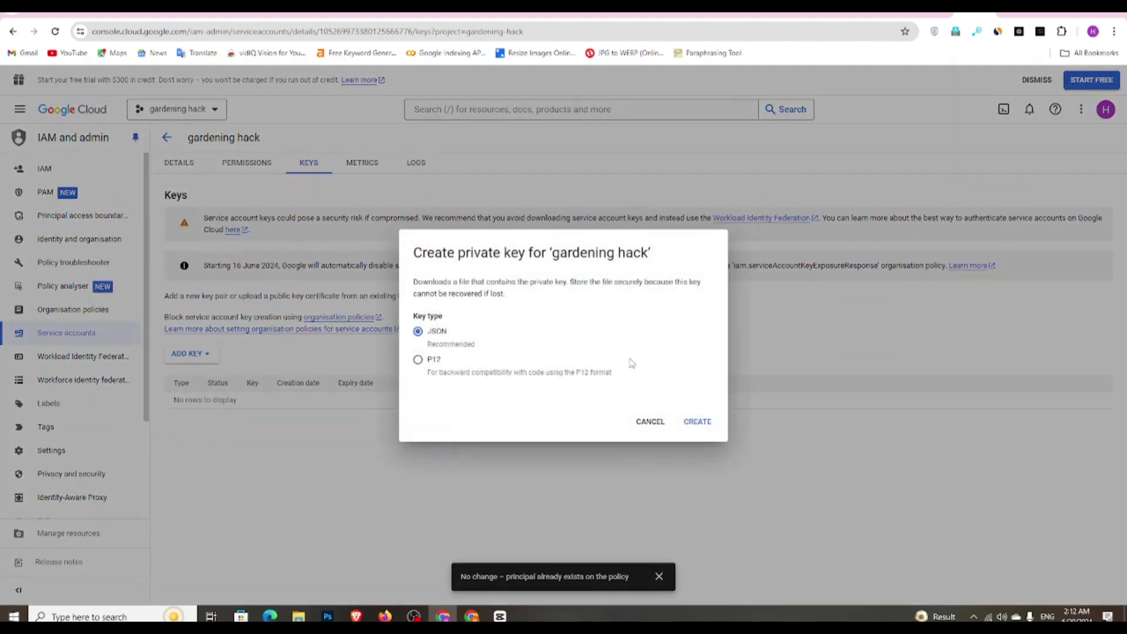
click(706, 422)
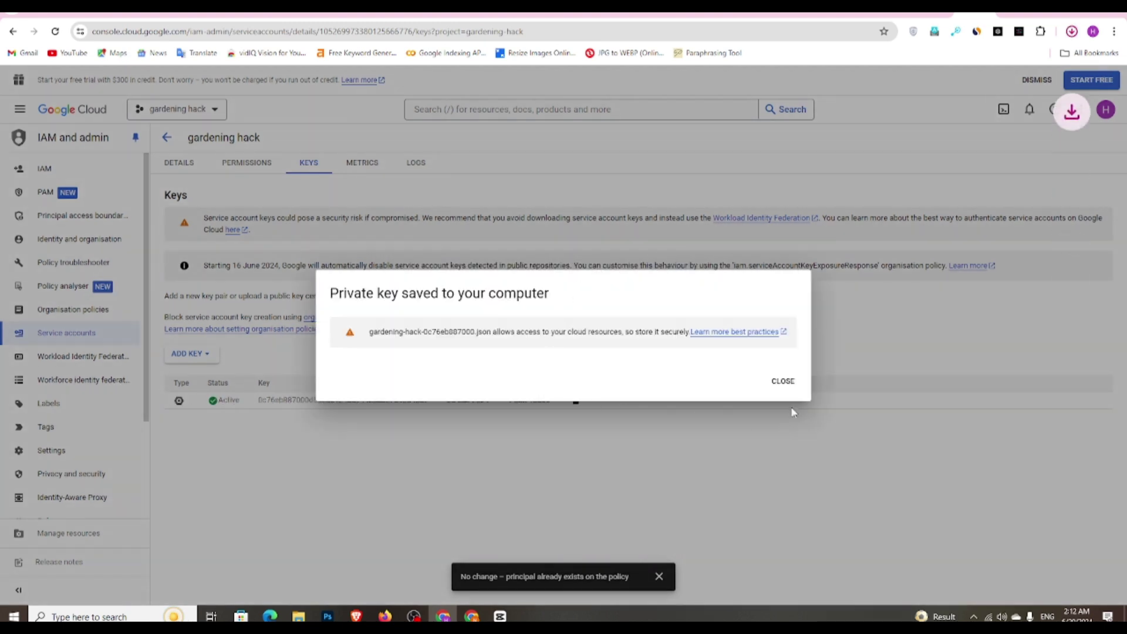
click(782, 382)
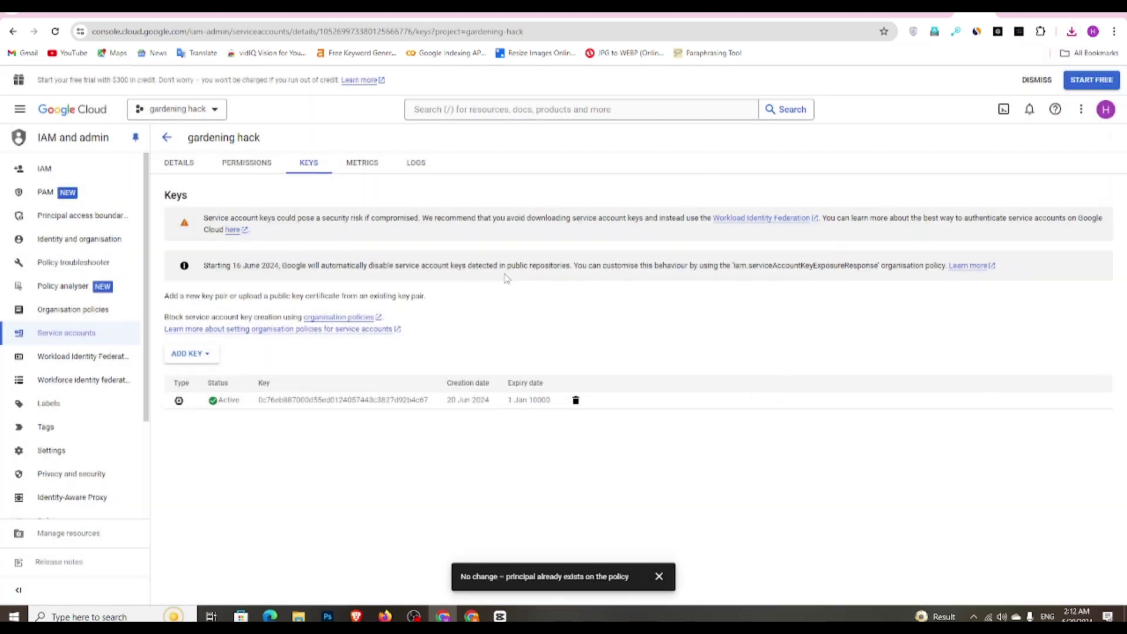
Switch to Google Search Console and open the users and permissions settings of the gardeninghacks property
key(ctrl+Tab)
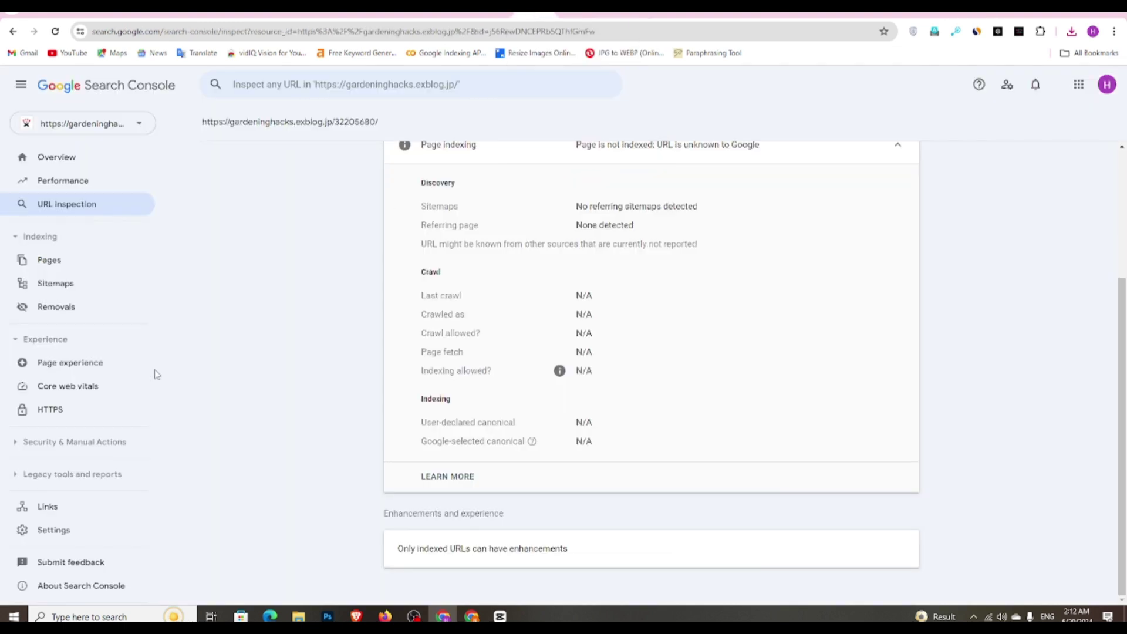
click(73, 529)
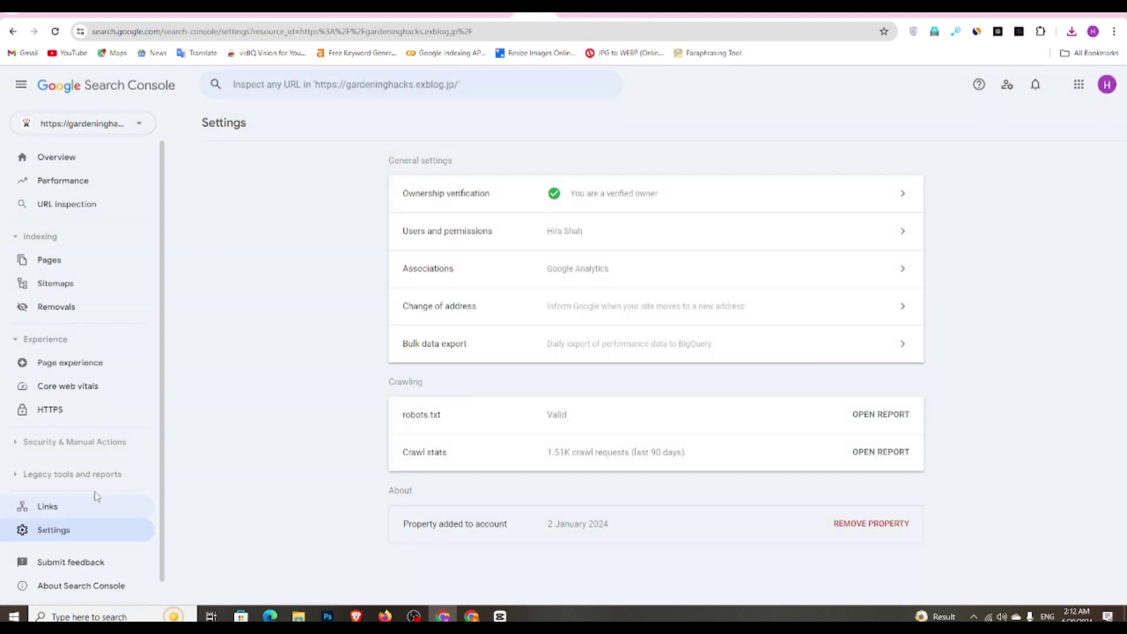
click(602, 239)
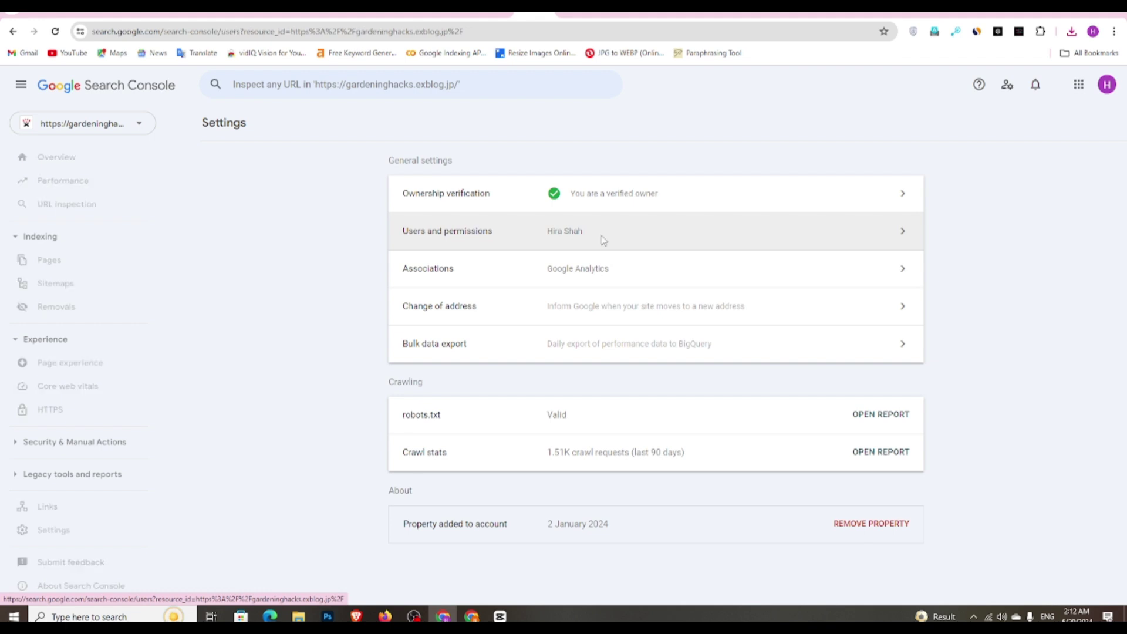
Try to add the service account's email address as a user of the property with Owner permission
click(455, 234)
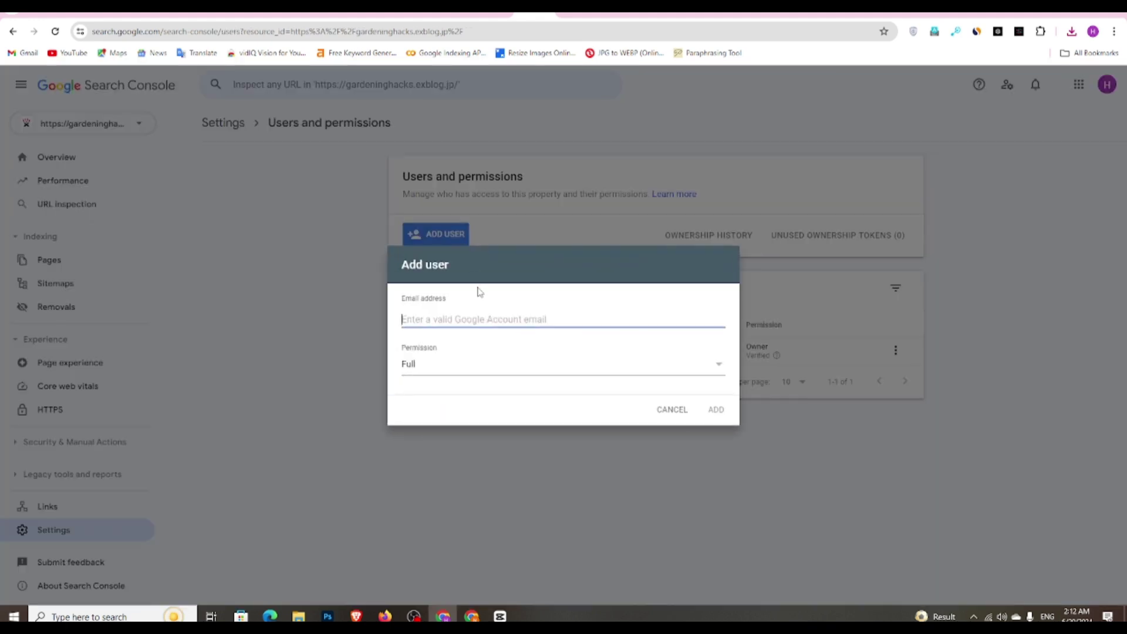
right_click(437, 317)
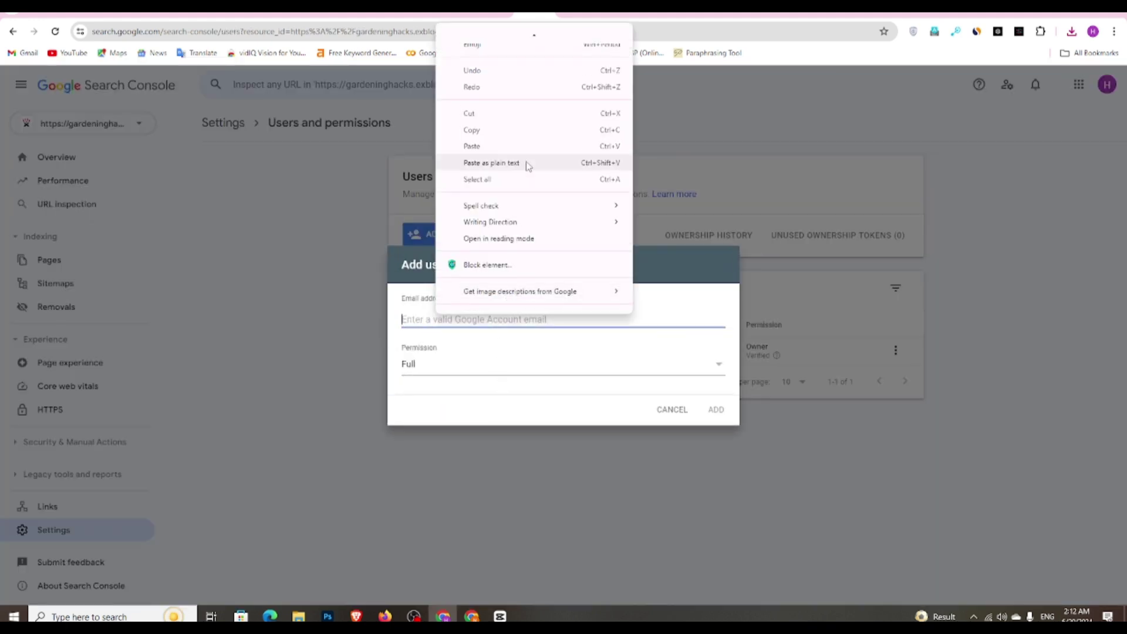
click(472, 146)
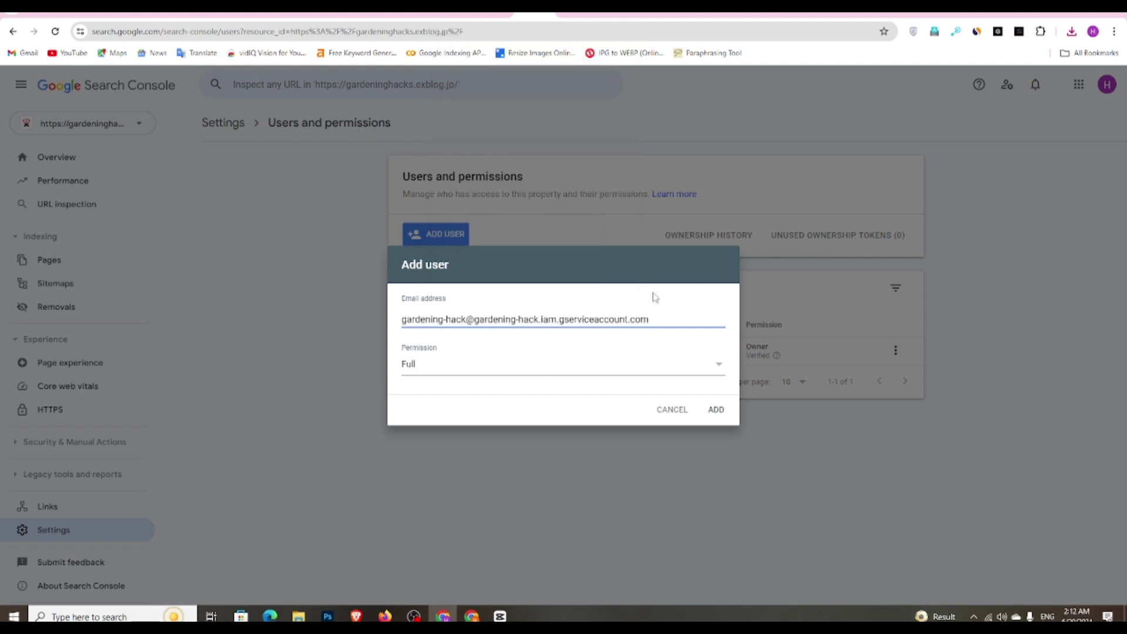
click(611, 368)
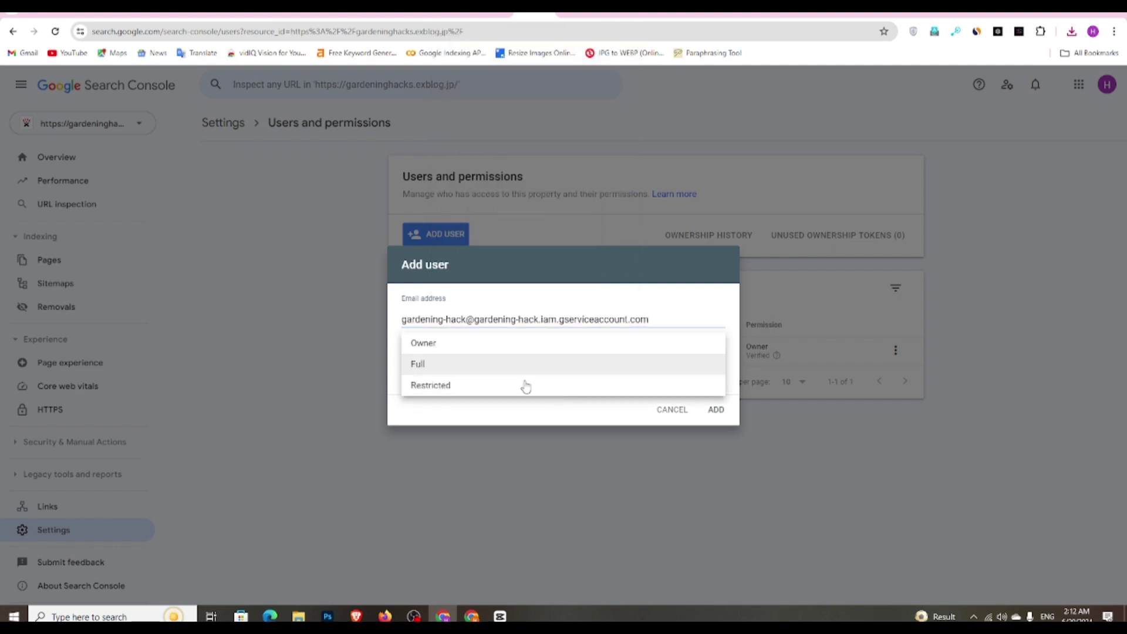
click(477, 343)
click(716, 409)
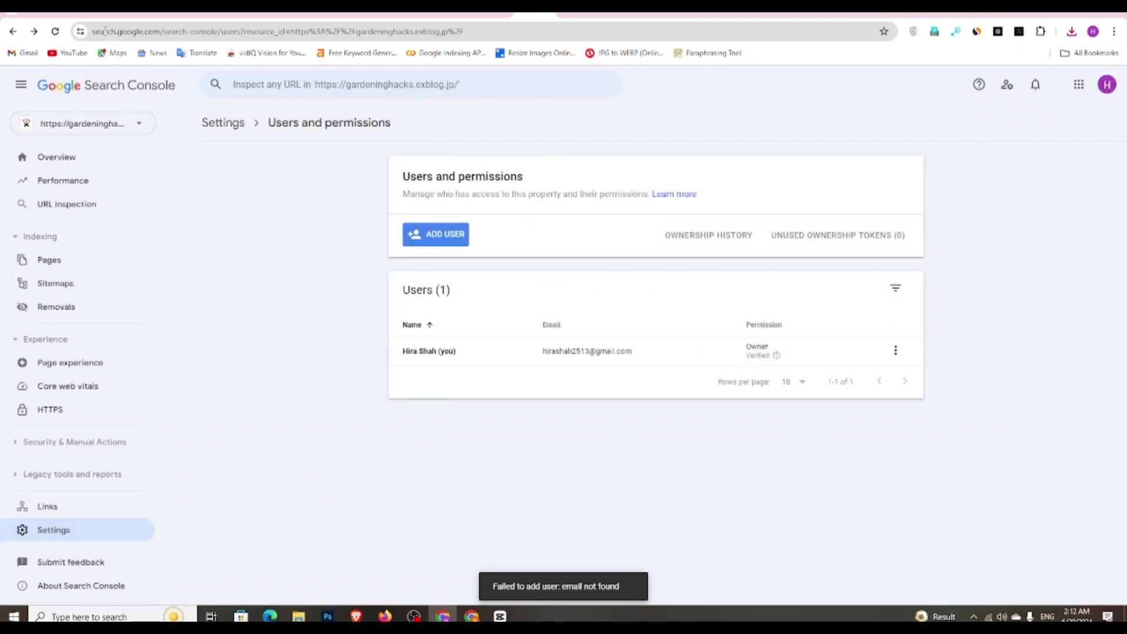
Reload the users page and try again to add the service account's email address with Owner permission
click(55, 31)
click(450, 241)
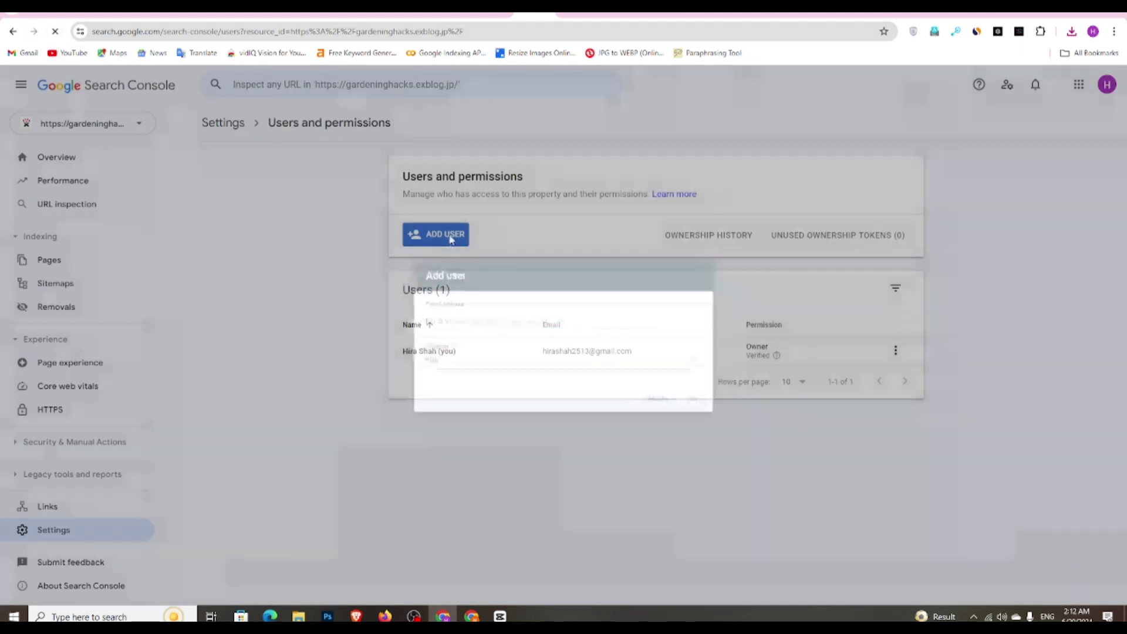
right_click(479, 320)
click(502, 151)
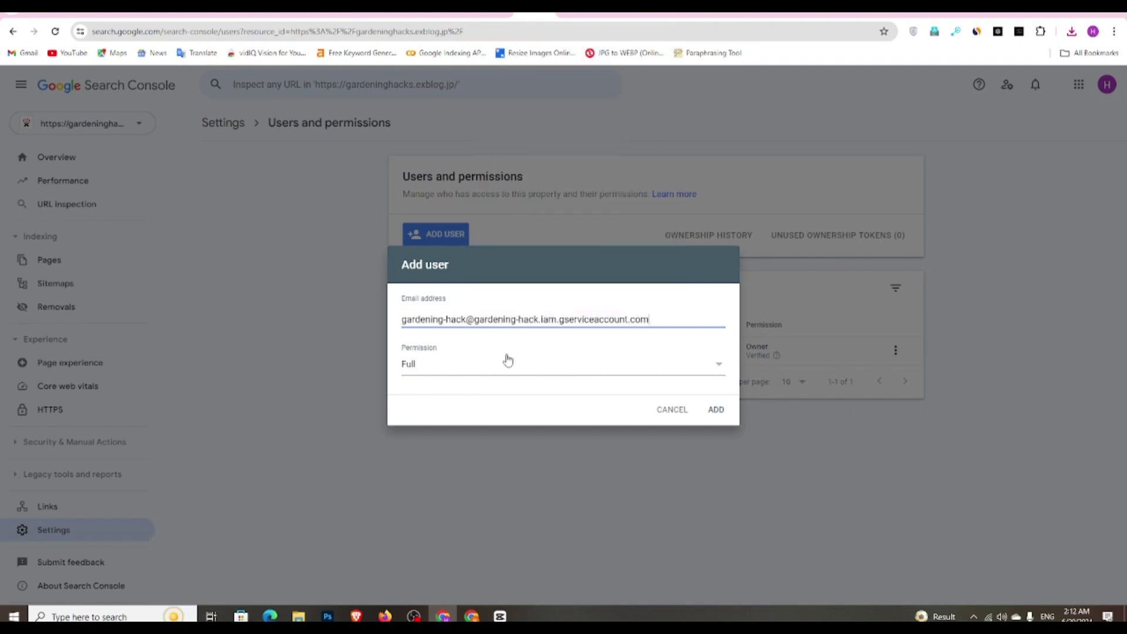
click(505, 361)
click(488, 349)
click(715, 411)
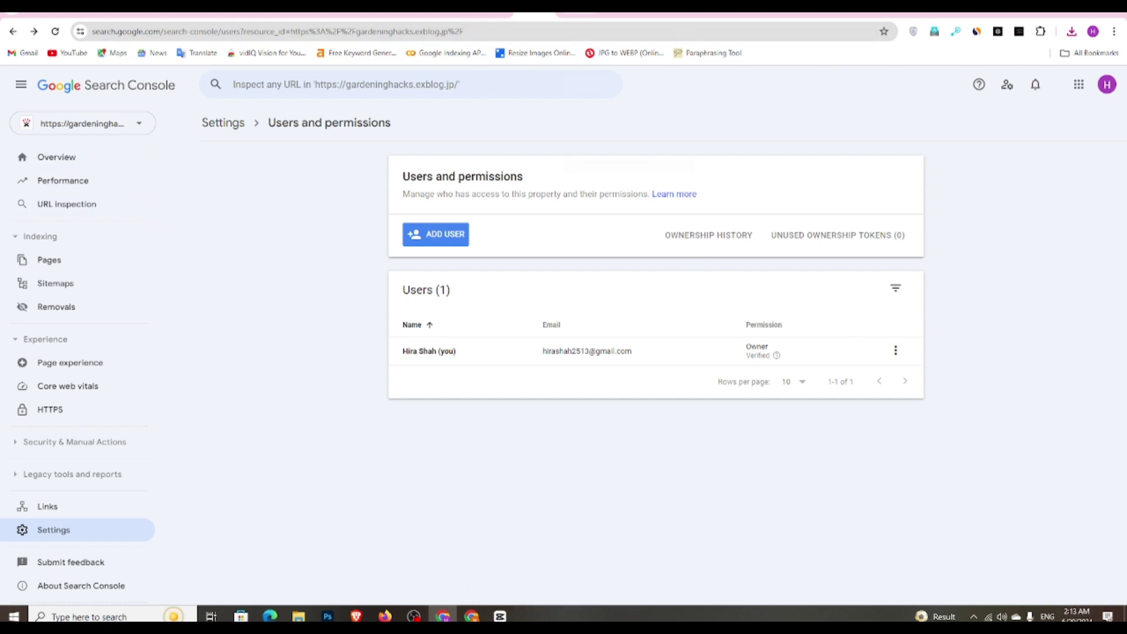
Search Google for "google colab" in a new tab and open Colab from the colab.google site
click(995, 20)
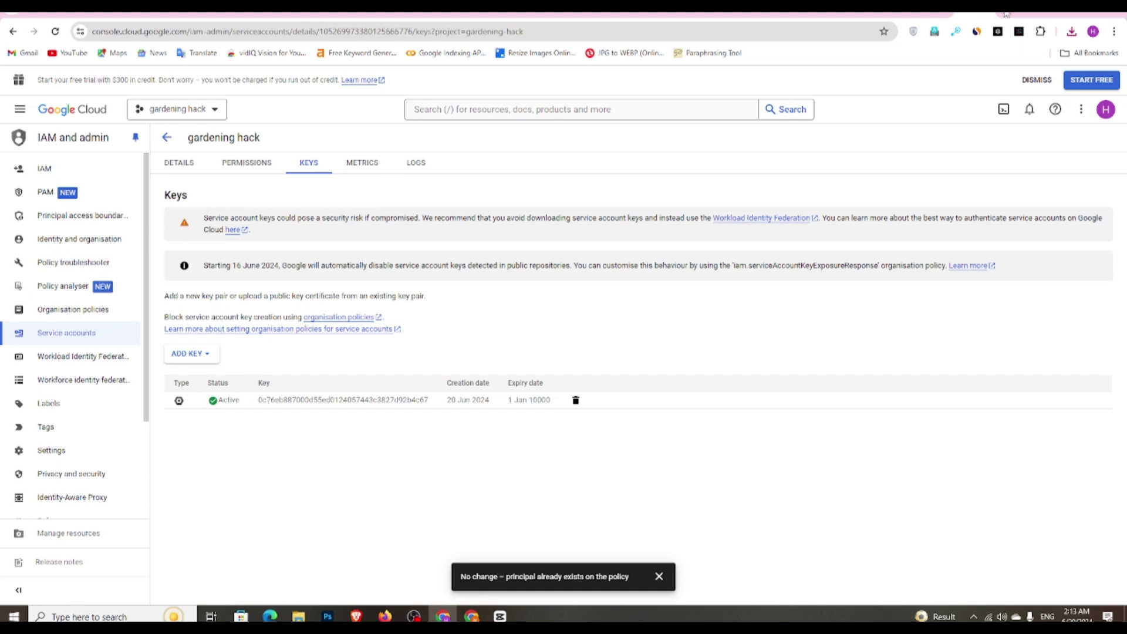
key(ctrl+t)
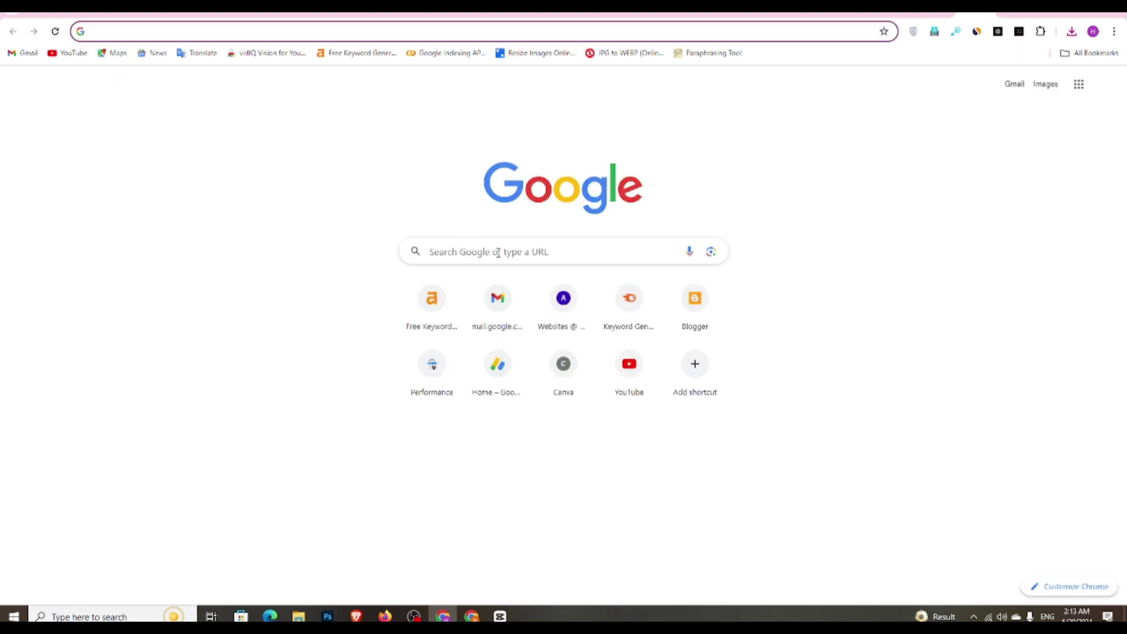
text(google)
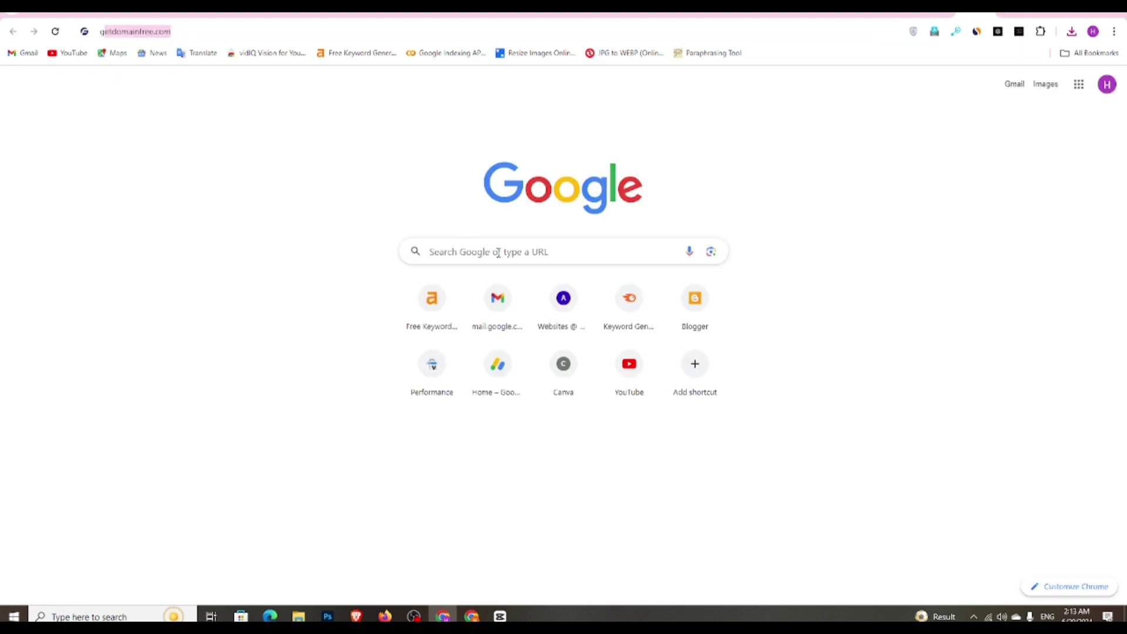
text( colab)
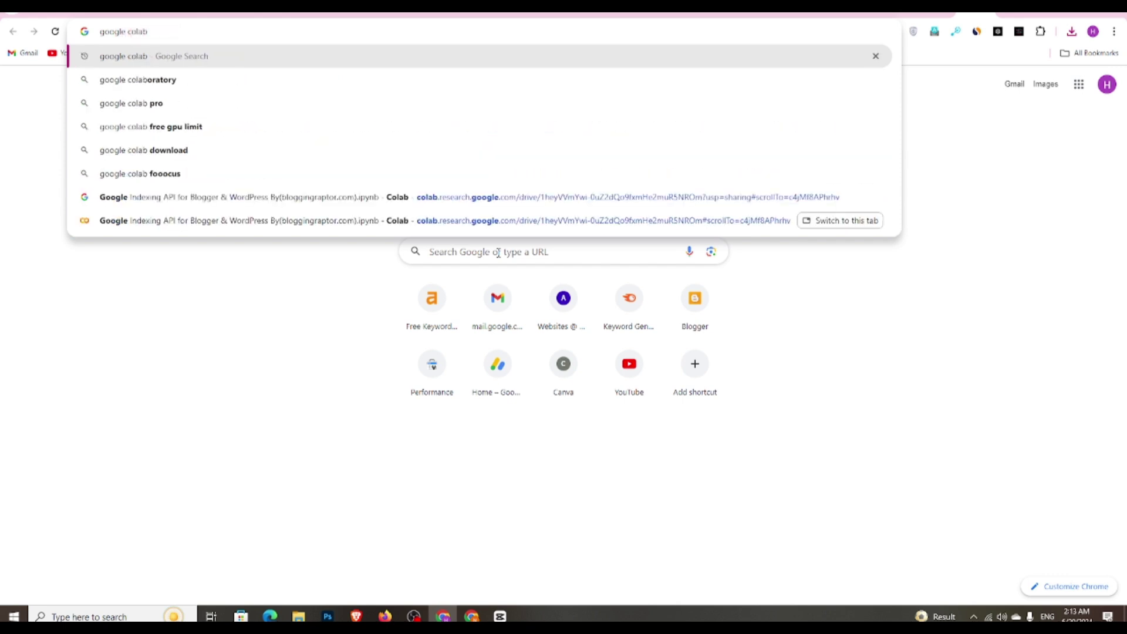
click(134, 62)
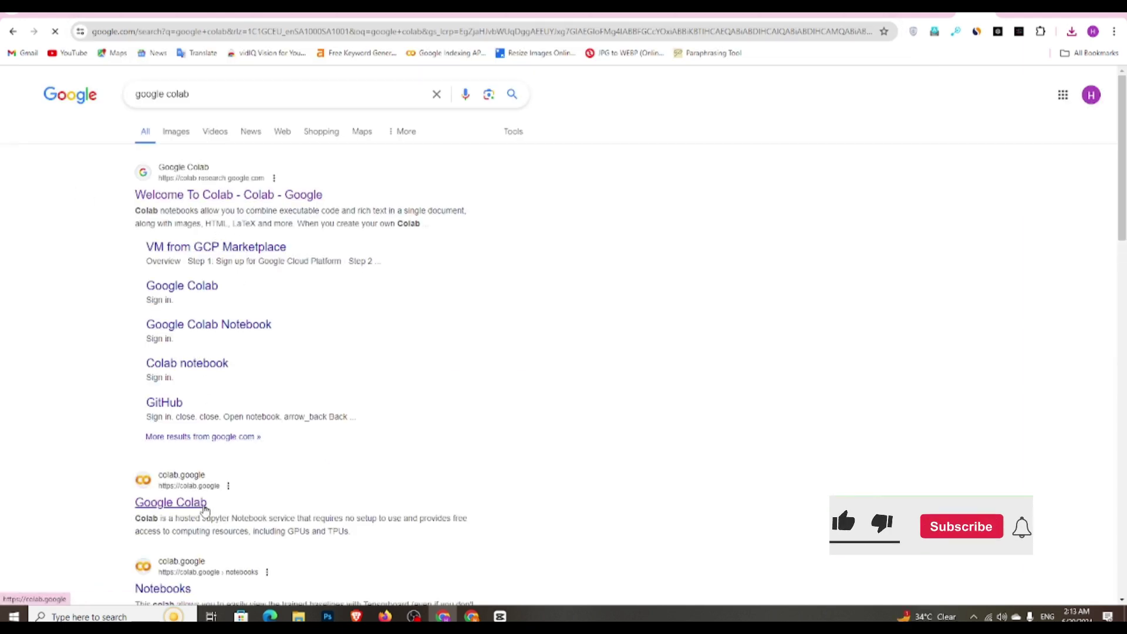
click(205, 509)
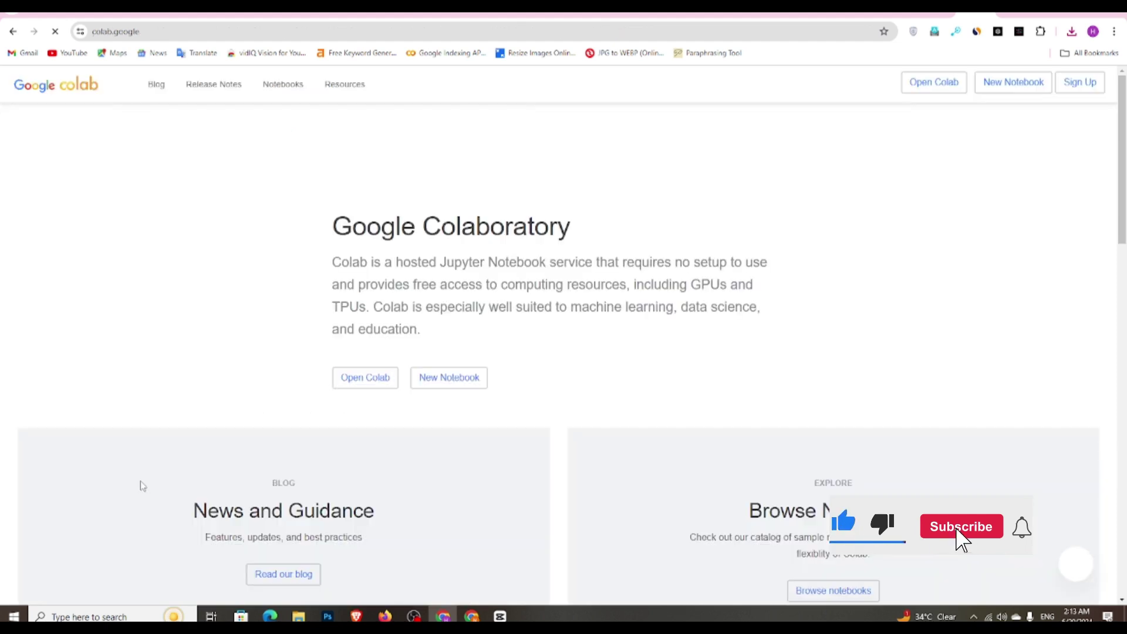
click(363, 381)
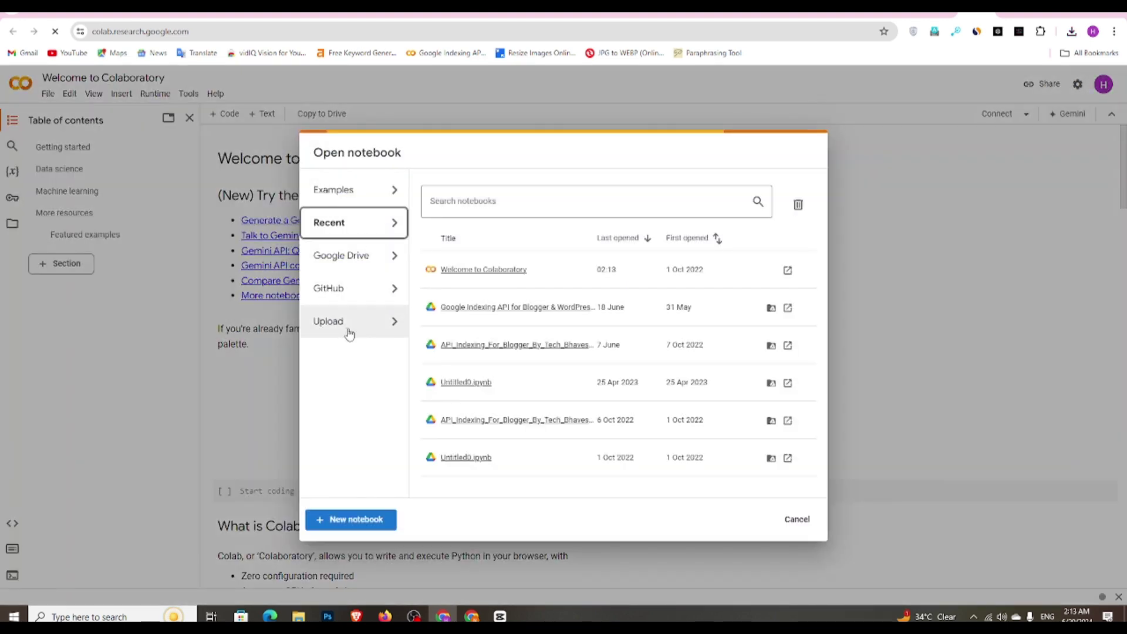
Upload the notebook API_Indexing_For_Blogger (2).ipynb from Downloads into Colab and close the release notes
click(349, 333)
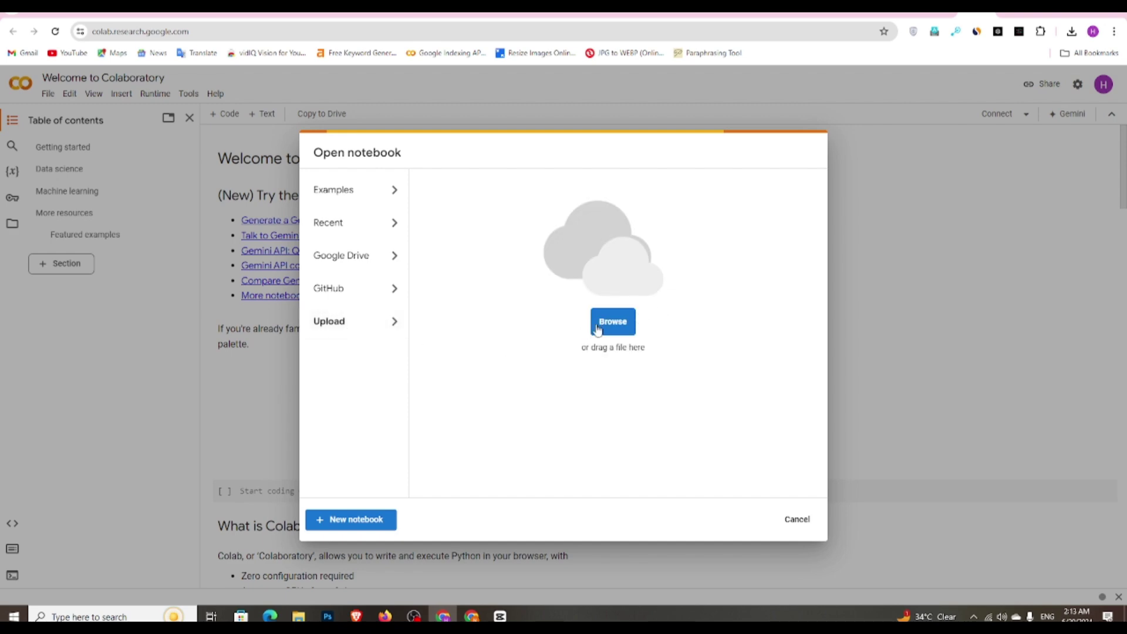
click(605, 333)
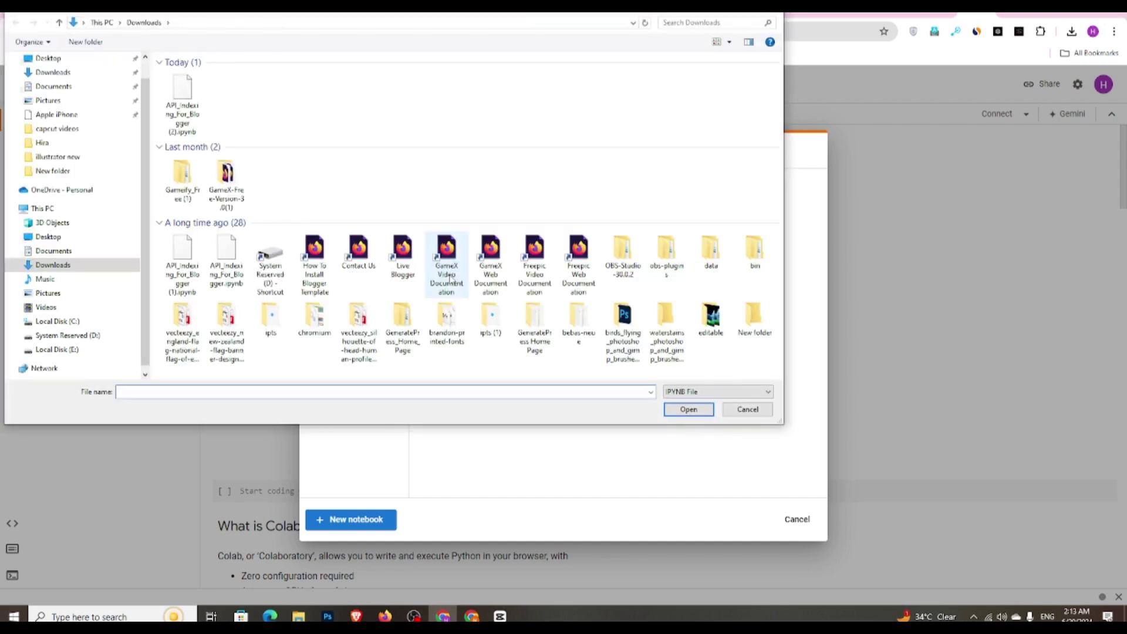
double_click(179, 124)
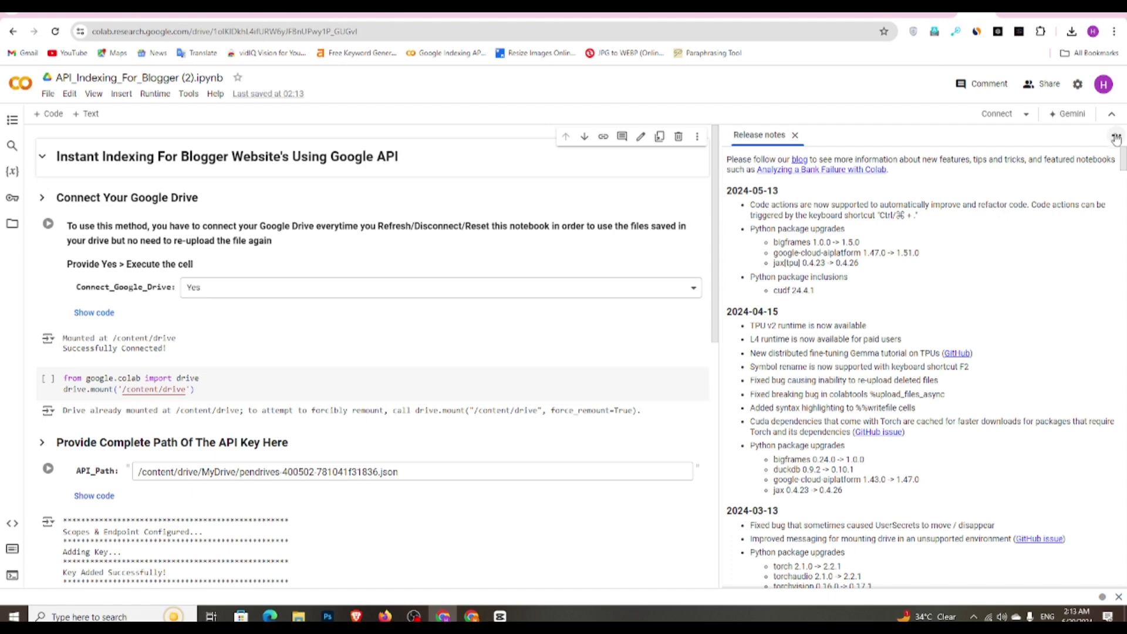
click(794, 135)
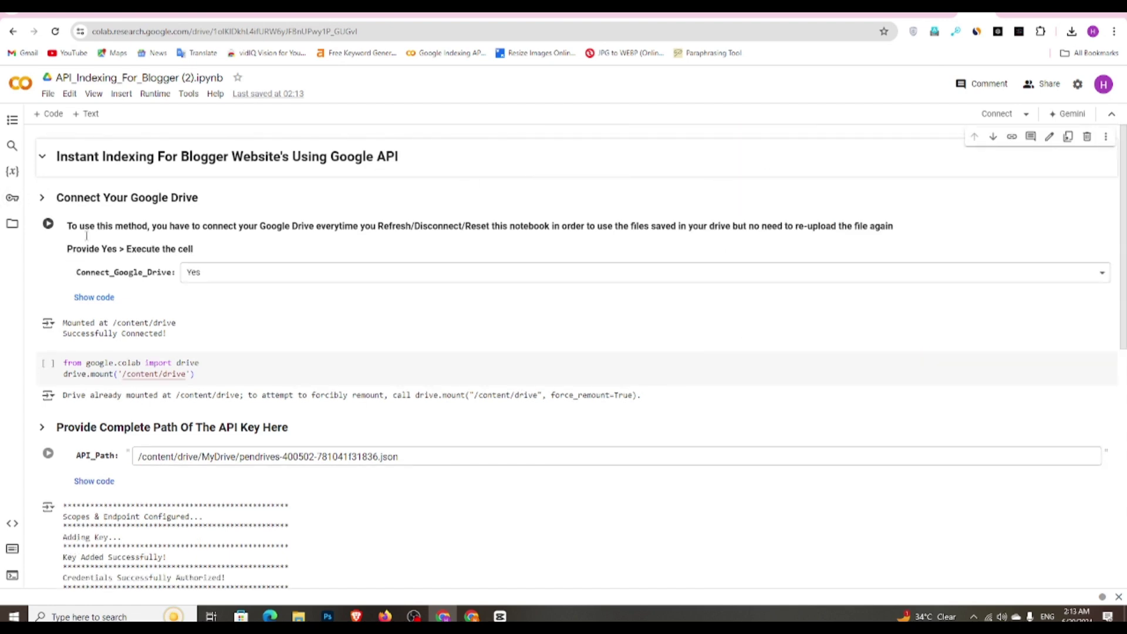
Run the Connect Your Google Drive cell and grant the notebook access to Drive with the signed-in Google account
click(48, 224)
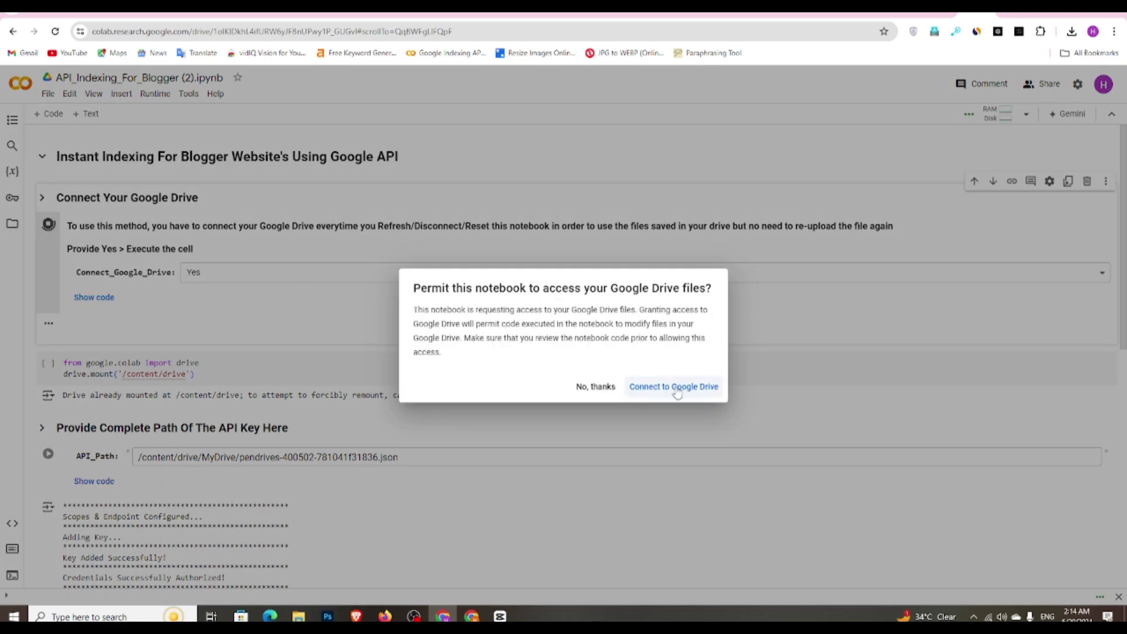
click(680, 393)
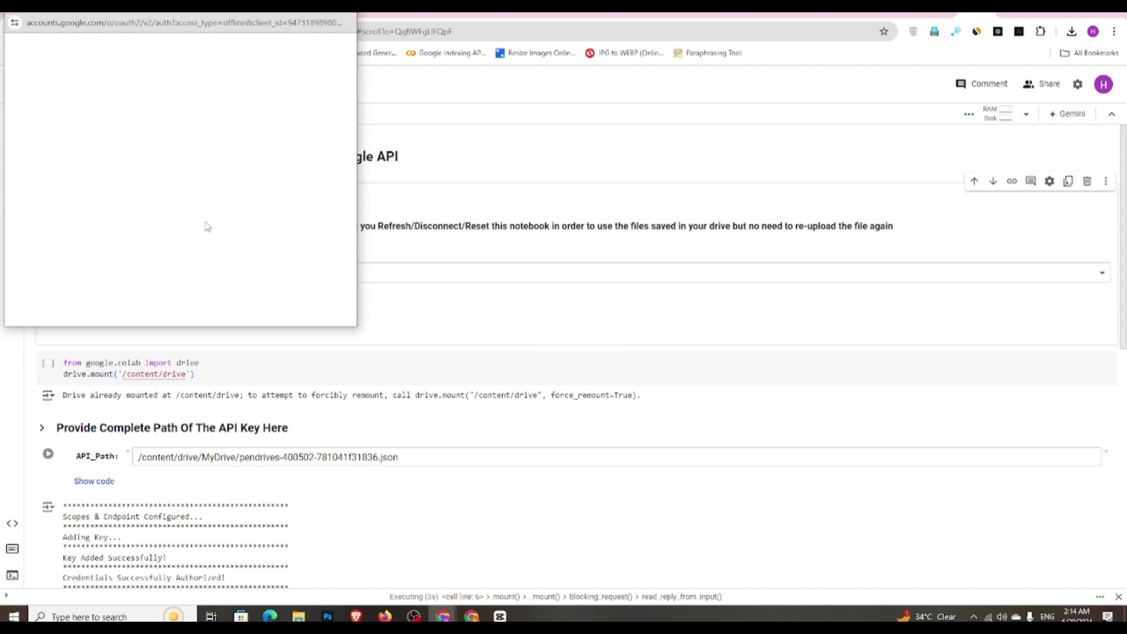
click(256, 120)
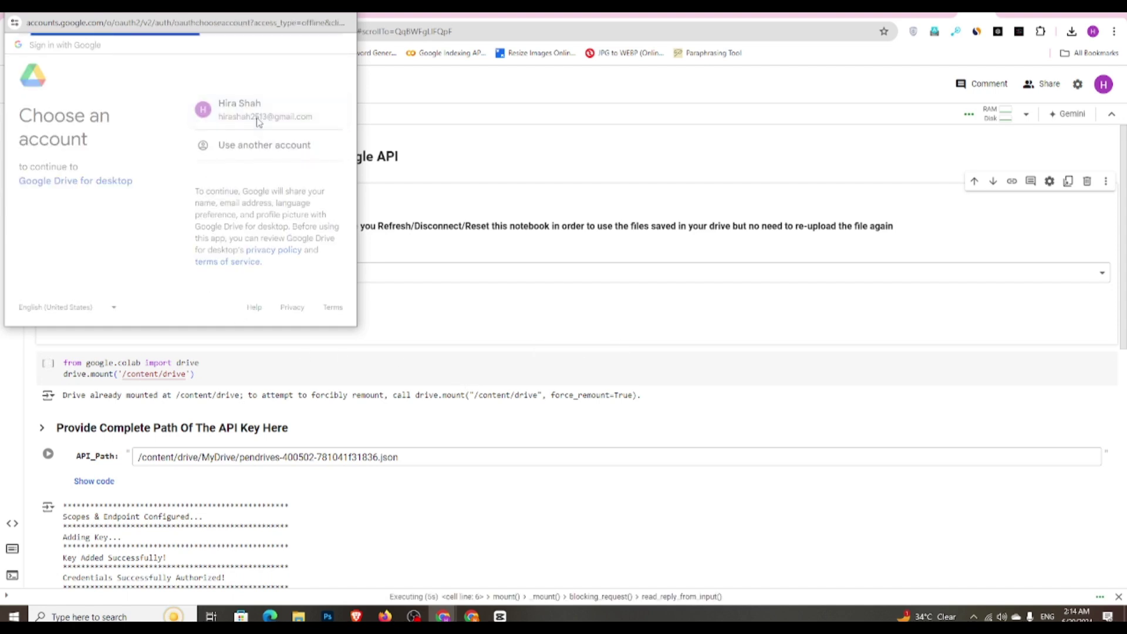
click(263, 235)
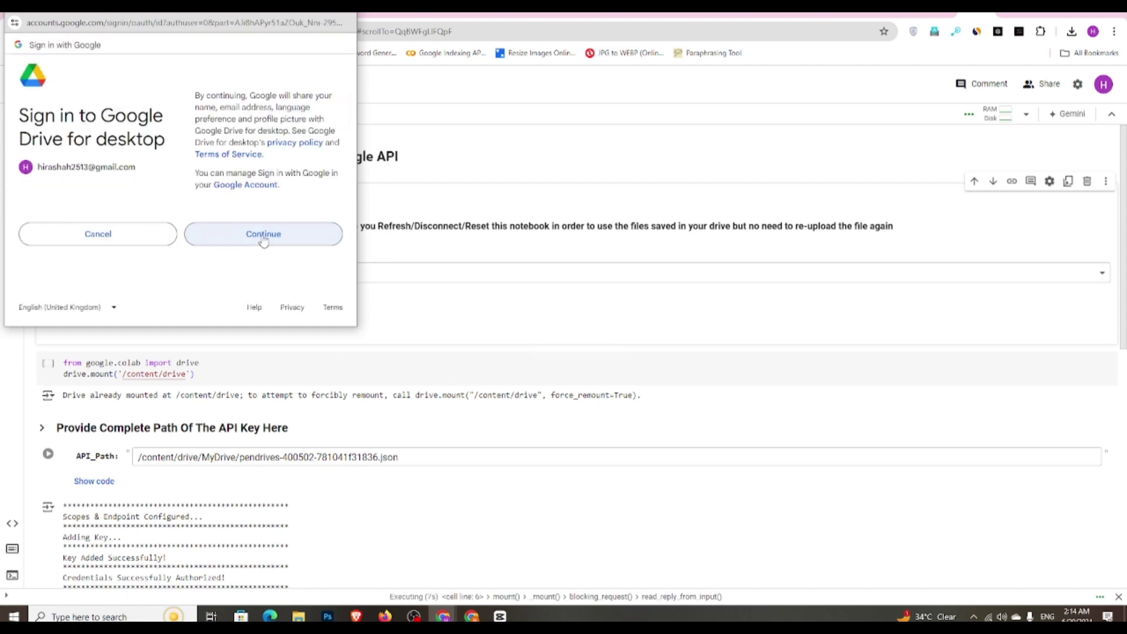
scroll(264, 241, down, 1)
scroll(263, 242, down, 3)
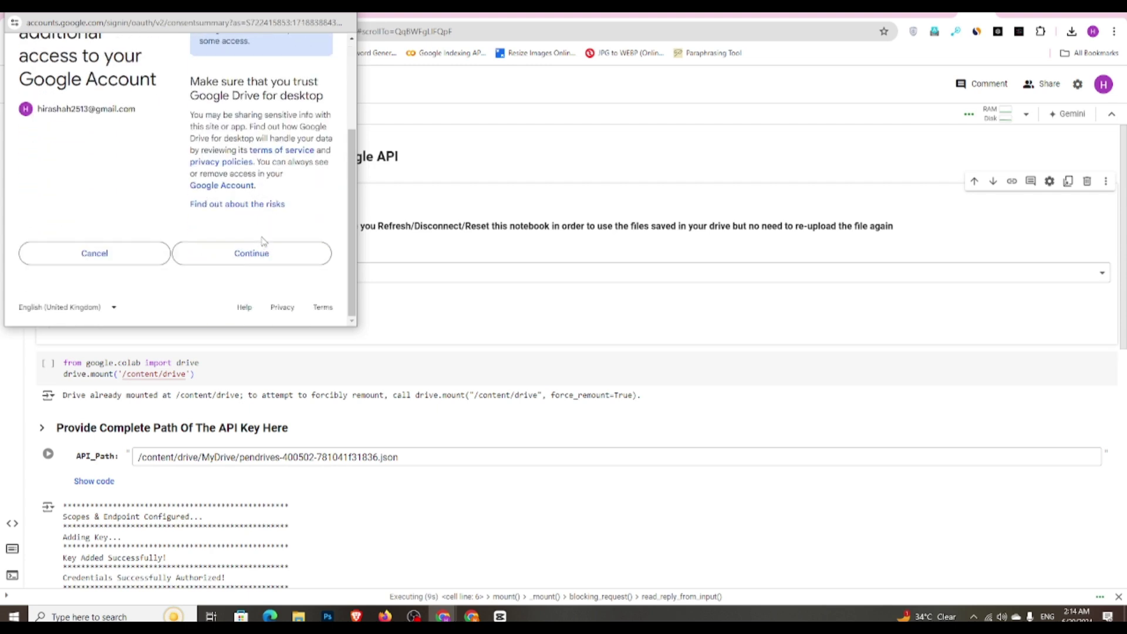
click(259, 253)
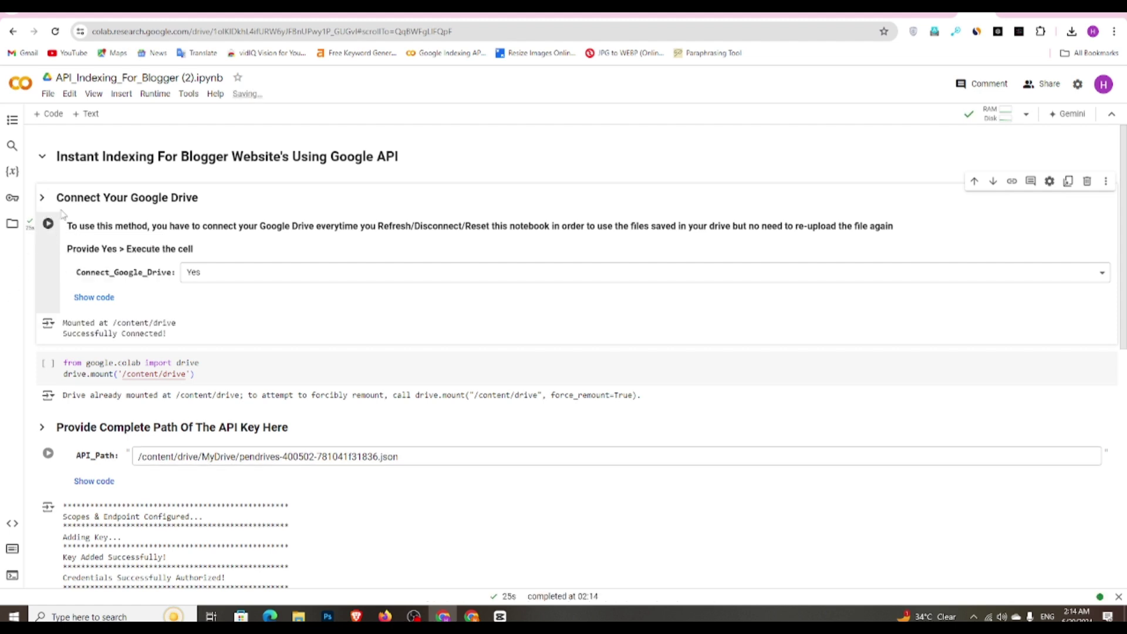
Upload the key file gardening-hack-0c76eb887000.json from Downloads to the notebook's session files and dismiss the runtime warning
click(12, 226)
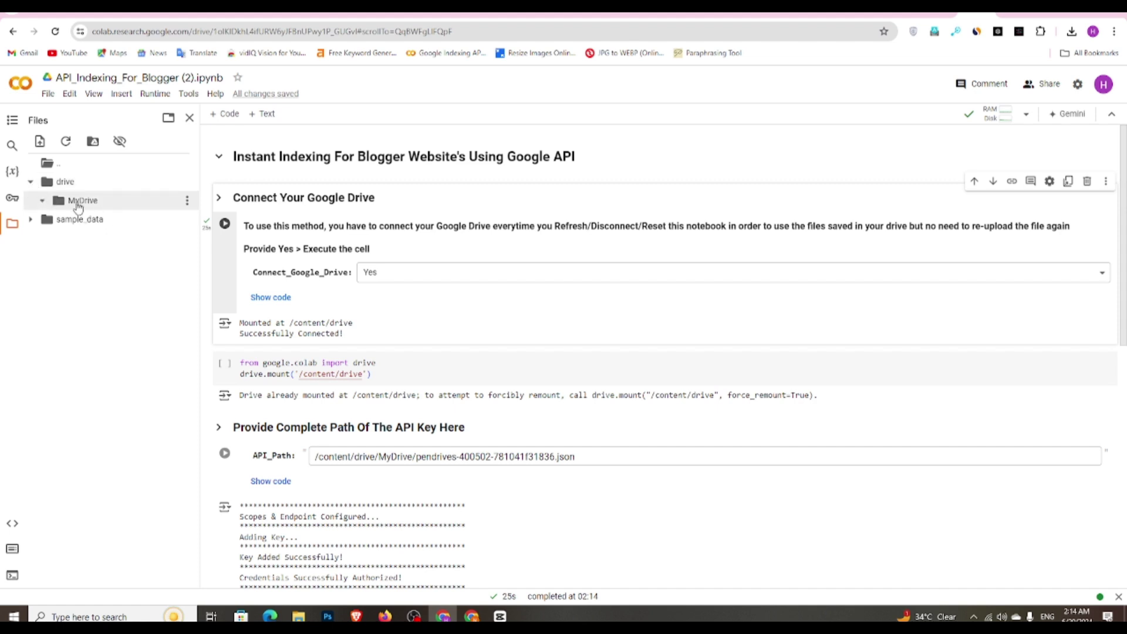
click(176, 204)
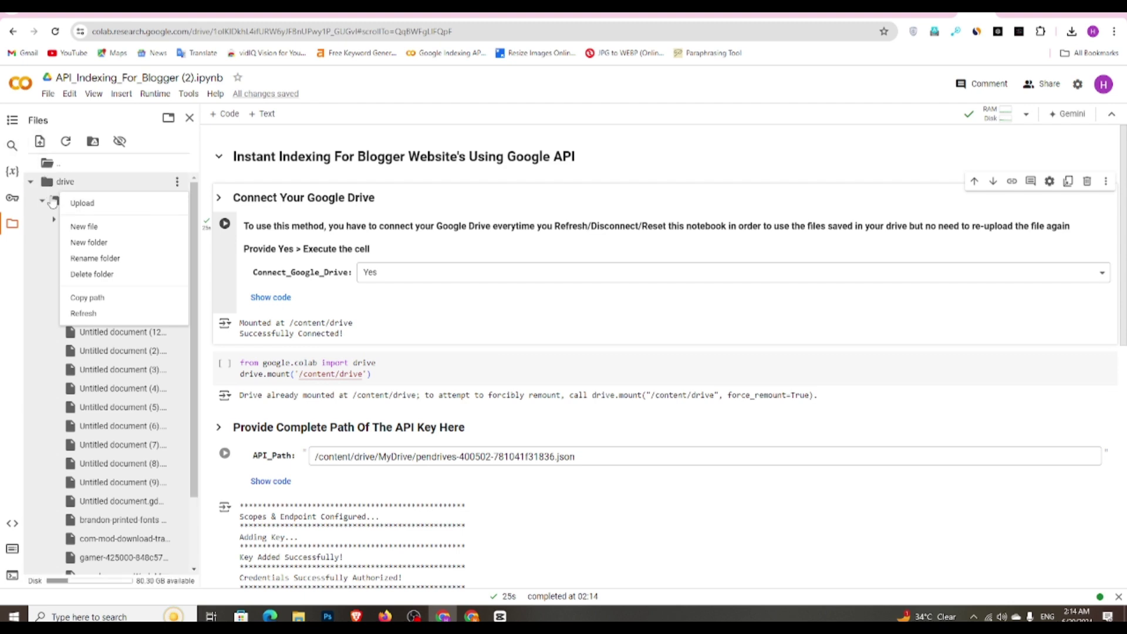
click(46, 180)
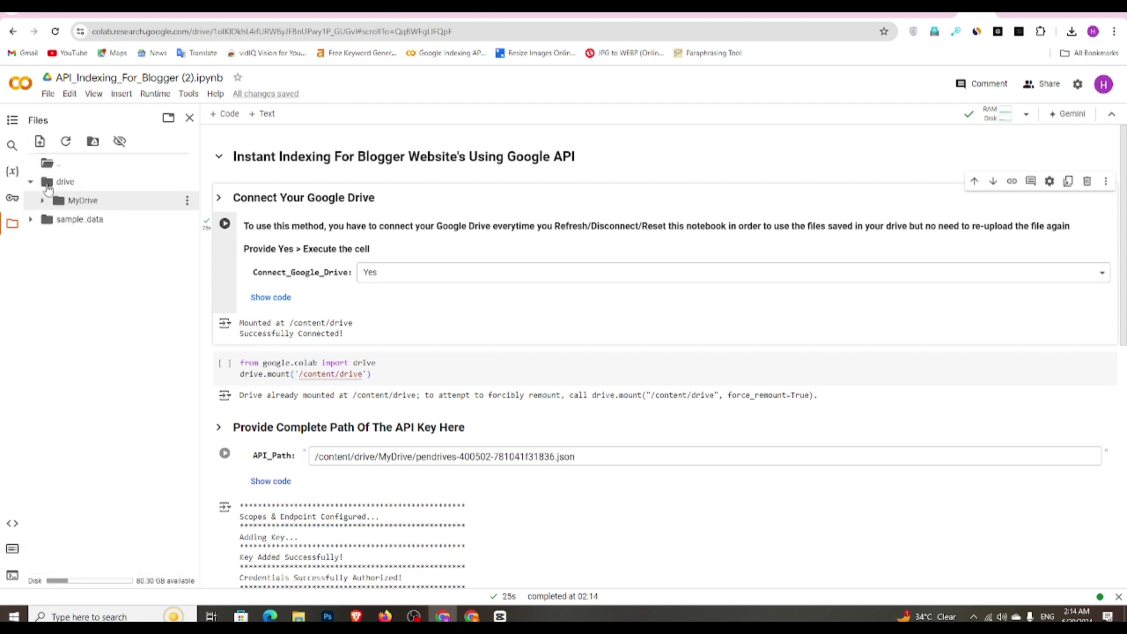
click(39, 141)
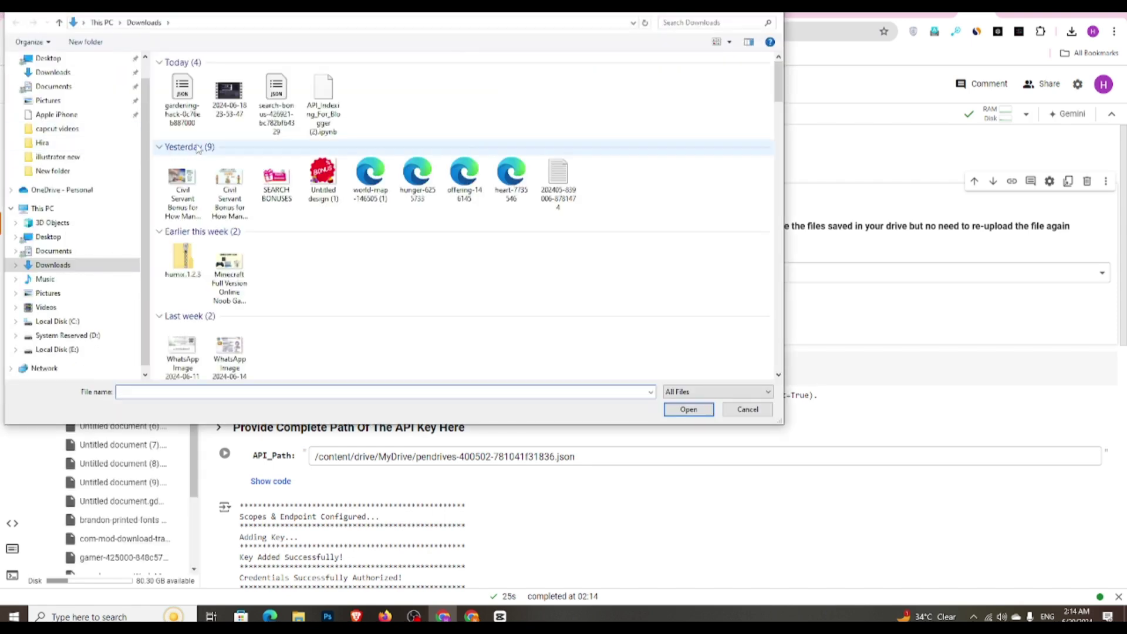
double_click(182, 118)
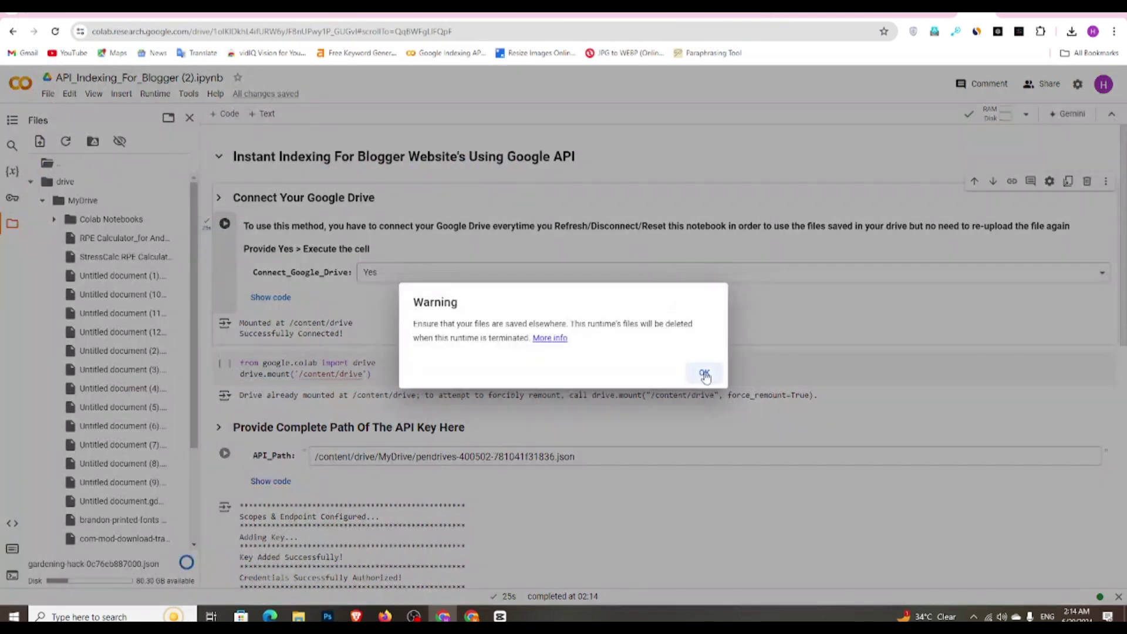
click(705, 375)
Copy the uploaded key file's path, set API_Path to /content/gardening-hack-0c76eb887000.json and run that cell
scroll(117, 352, down, 3)
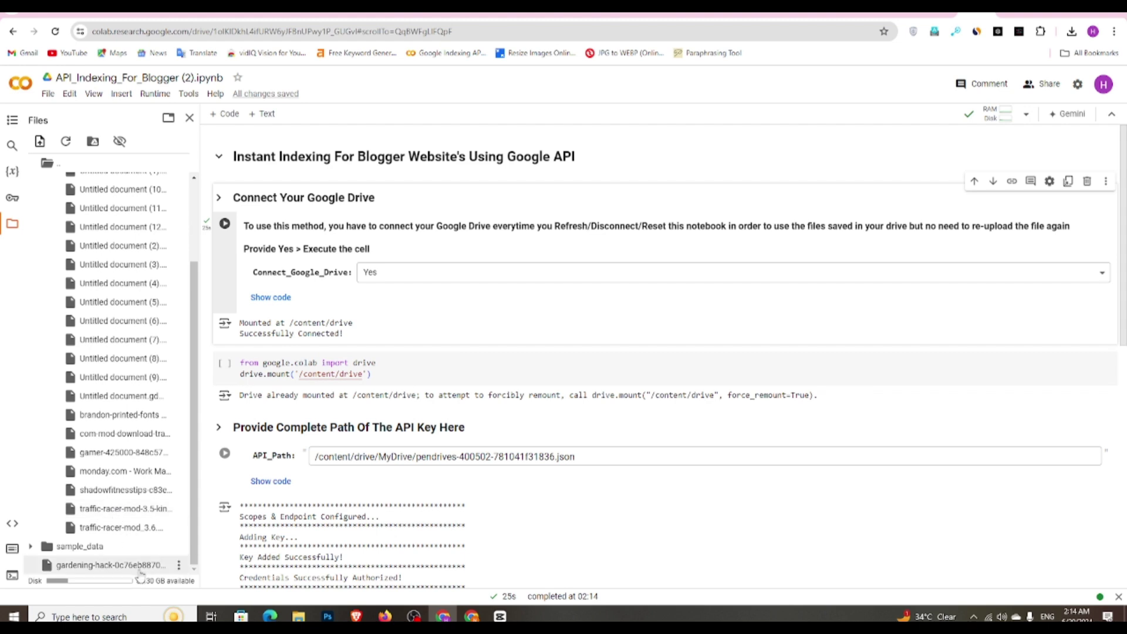
click(178, 565)
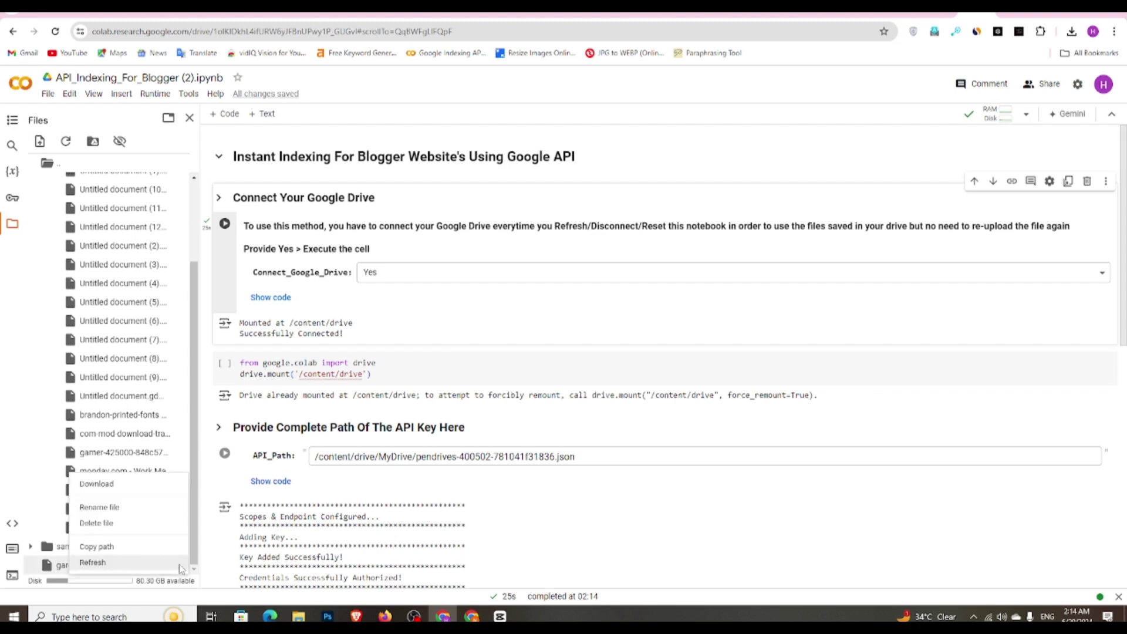
click(160, 547)
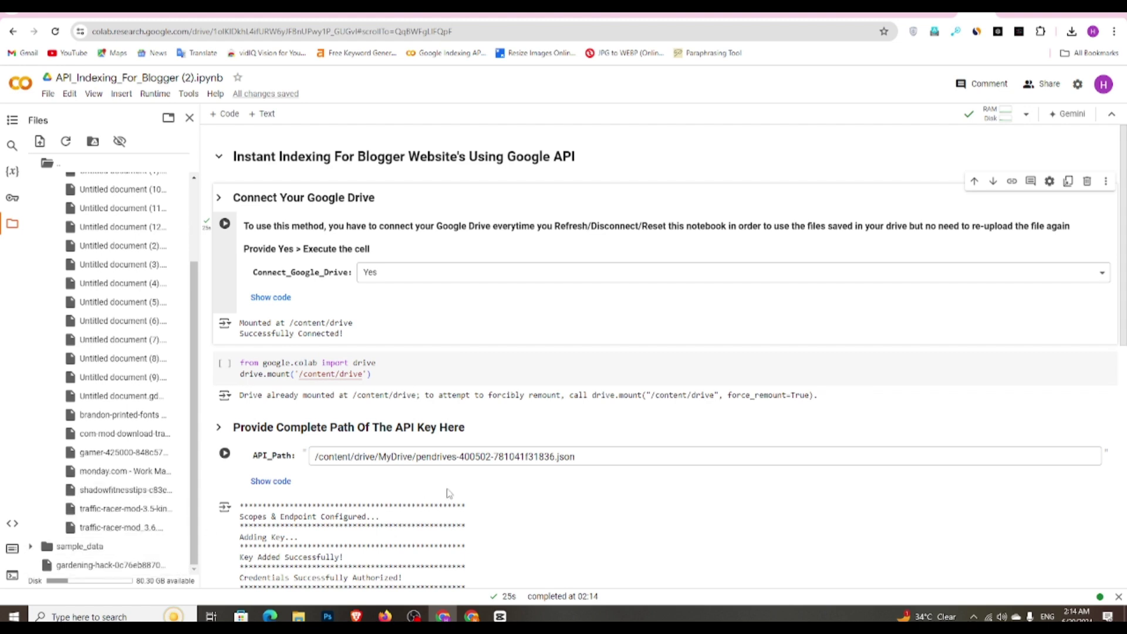
click(466, 456)
double_click(467, 458)
triple_click(783, 432)
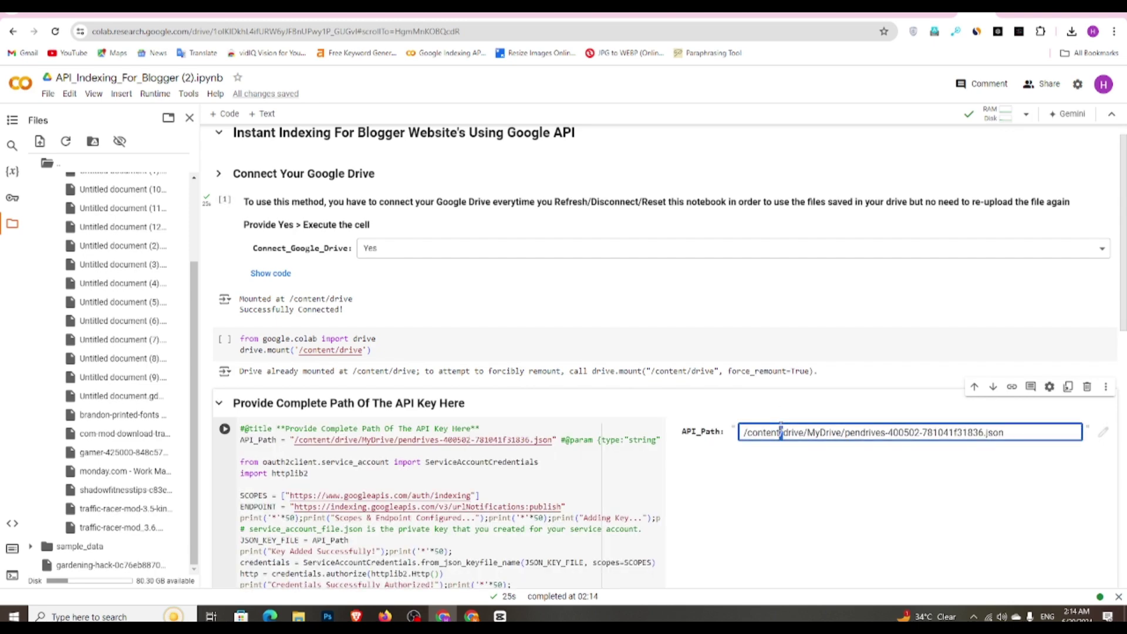
right_click(783, 432)
click(816, 167)
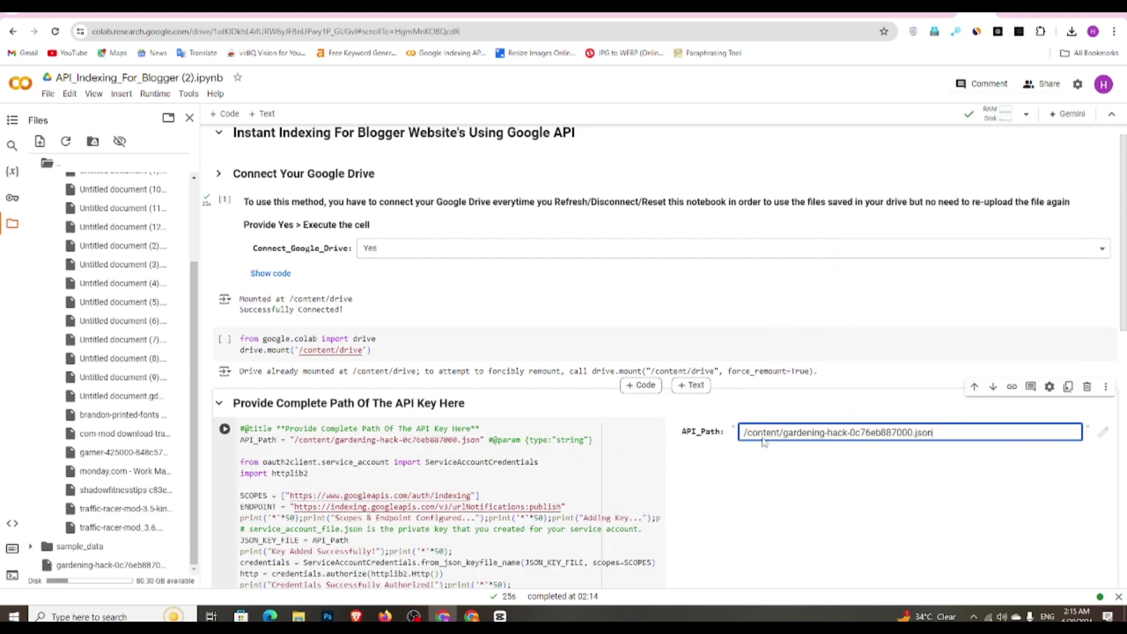
click(225, 428)
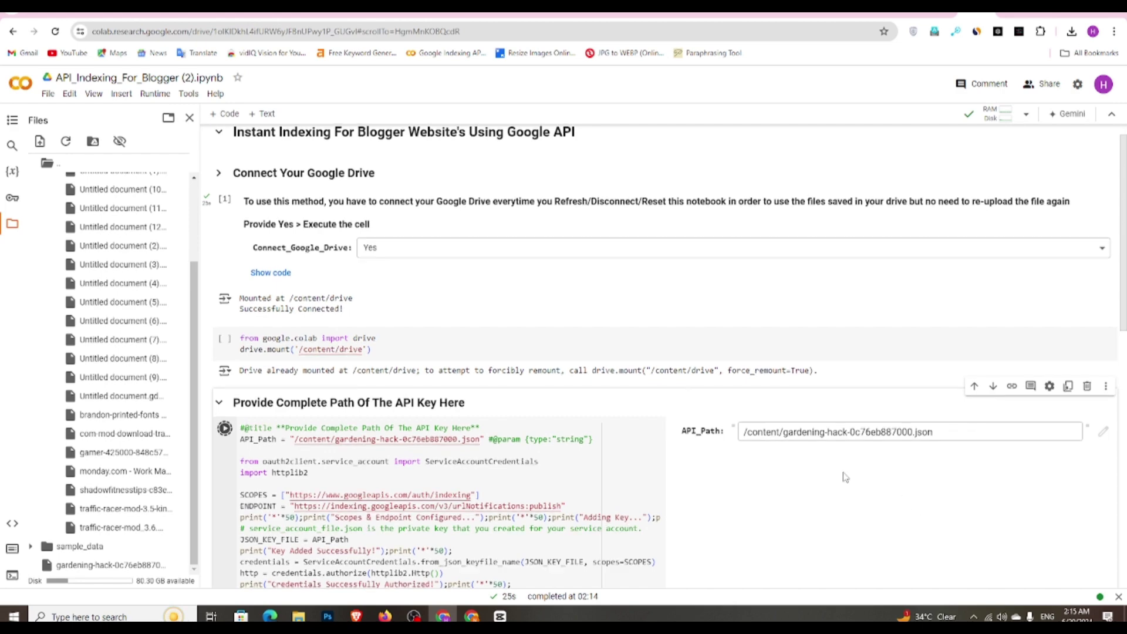
scroll(842, 473, down, 3)
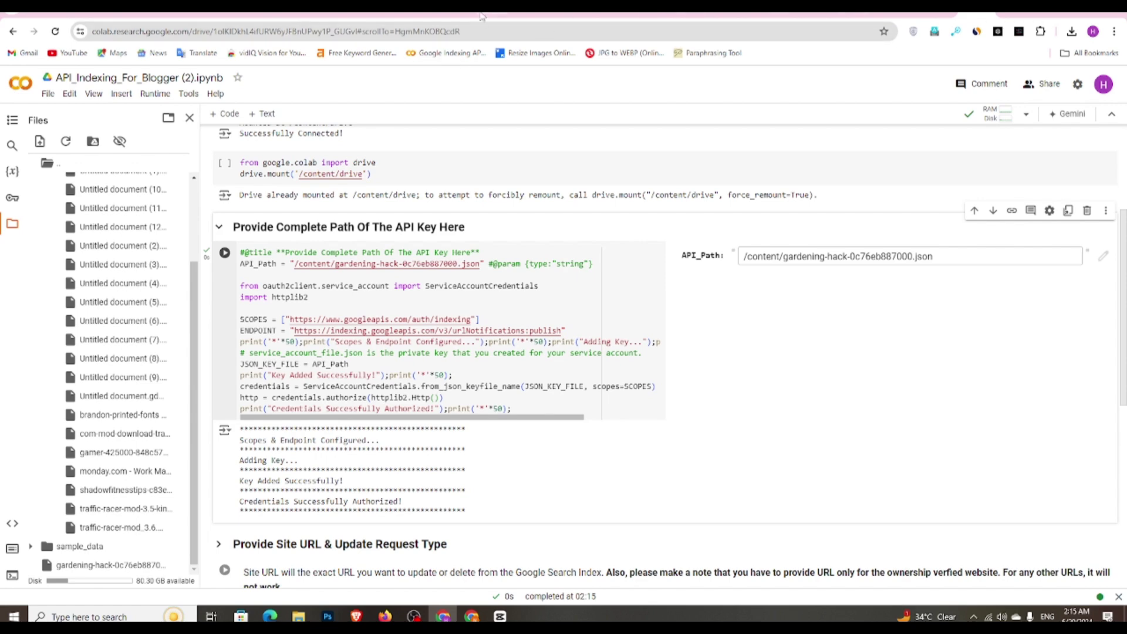
Switch to the Google Cloud console and open the API Library from APIs and services for the gardening hack project
mouse_move(489, 14)
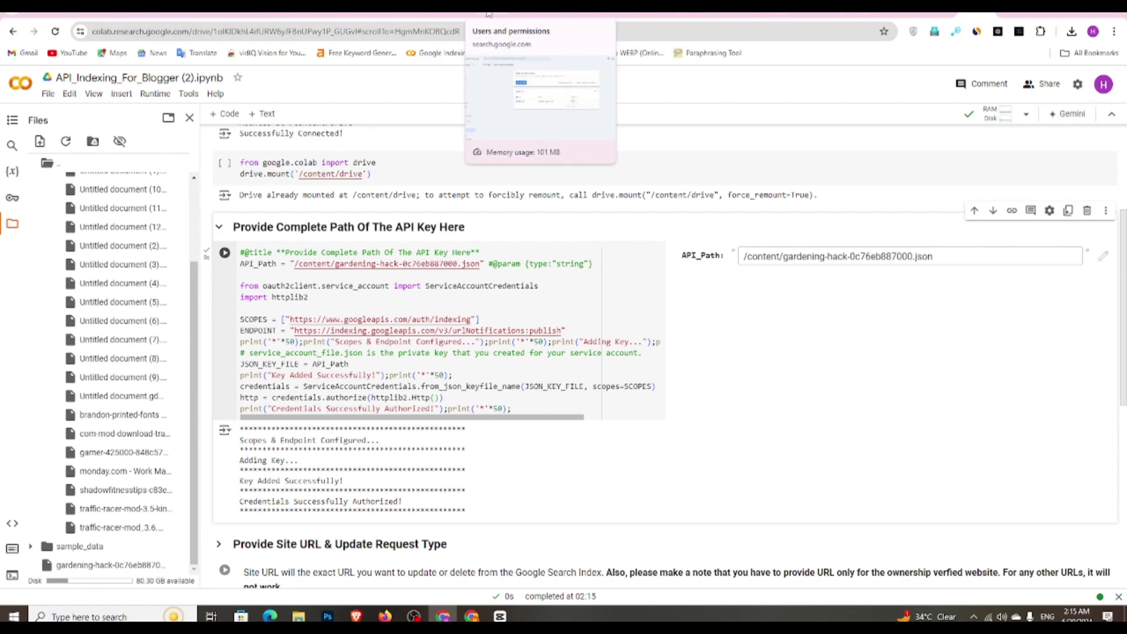
click(915, 14)
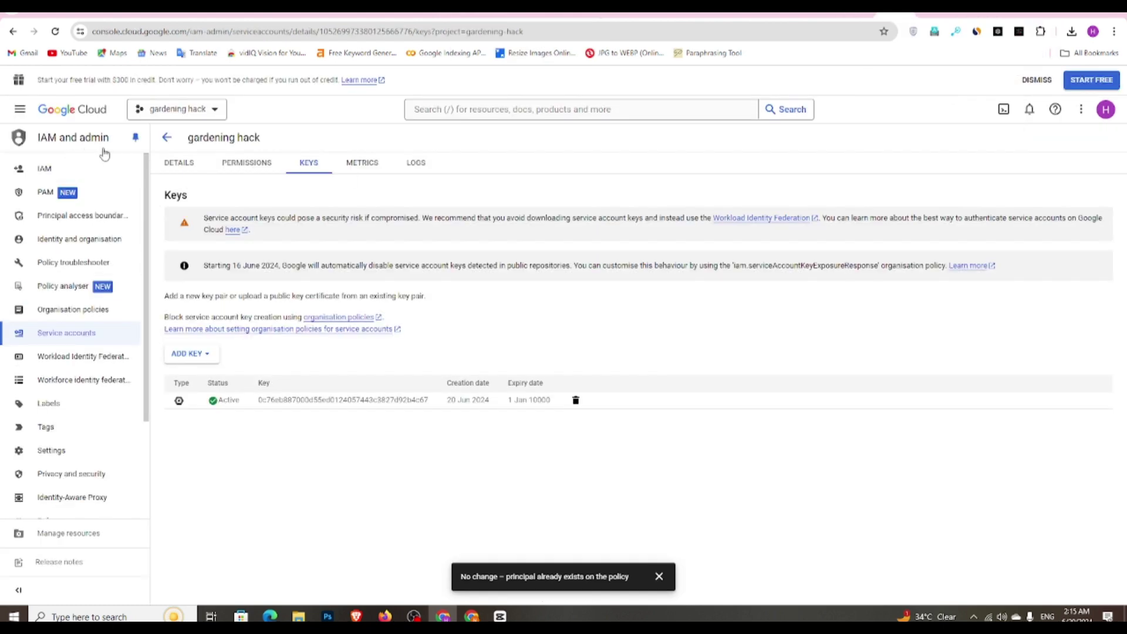
click(19, 109)
click(61, 234)
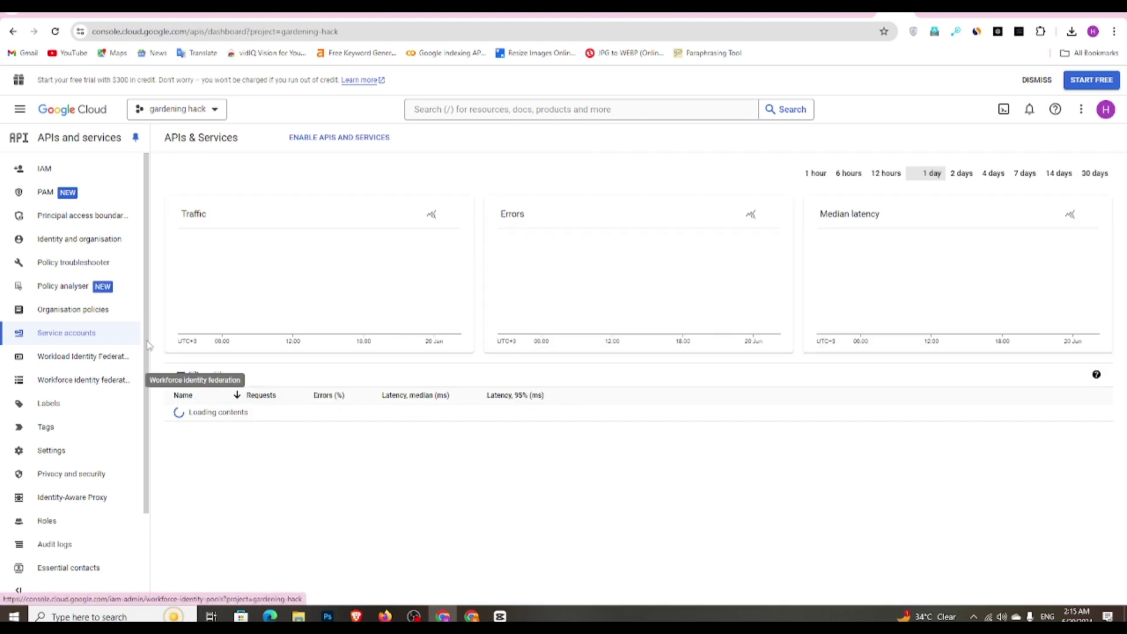
click(294, 141)
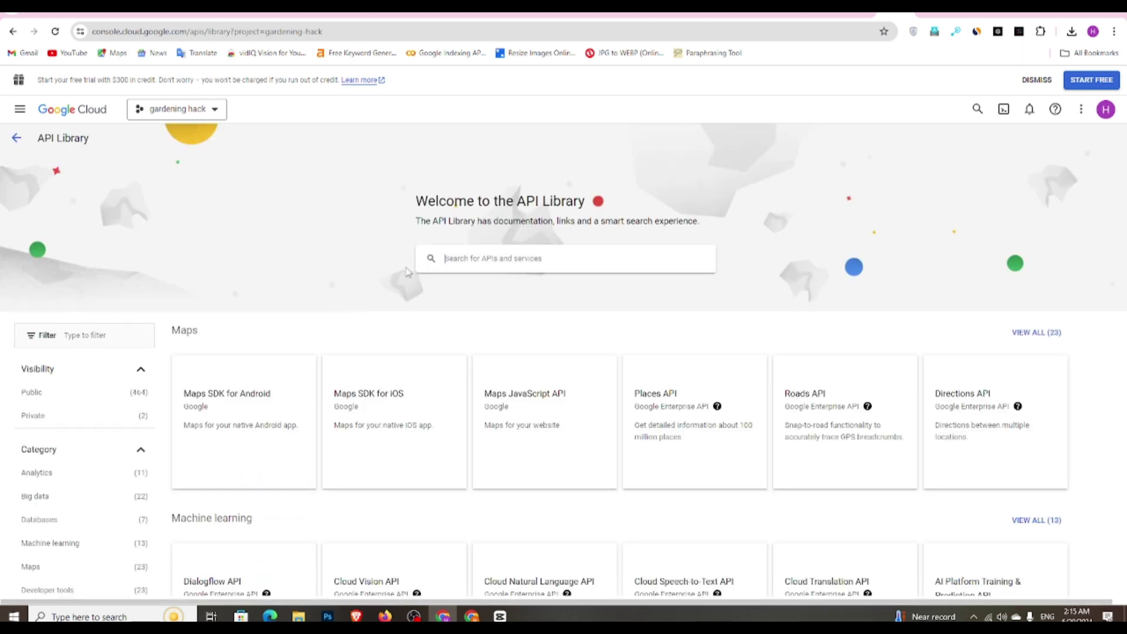
Search the API Library for "api index" and enable the Web Search Indexing API
click(458, 264)
text(api index)
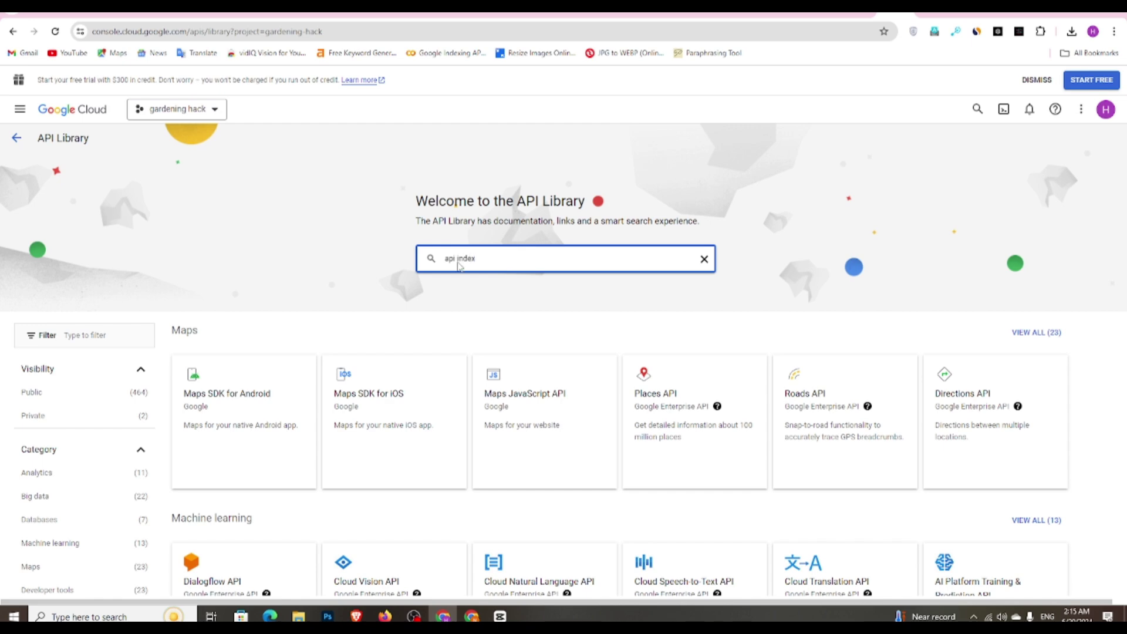
key(Return)
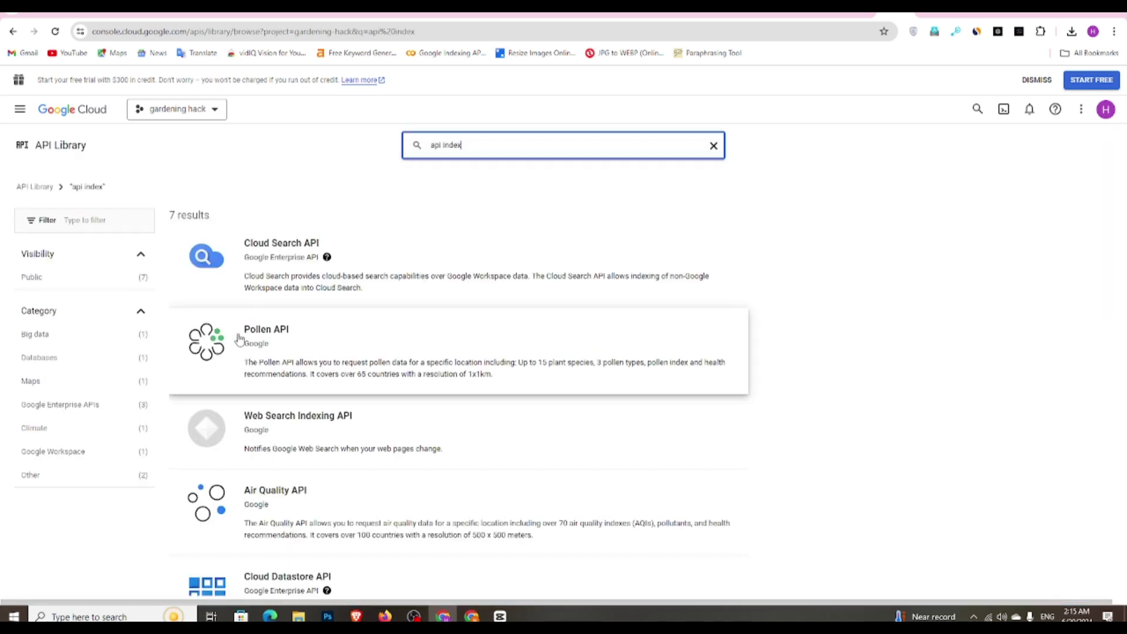
scroll(246, 334, down, 2)
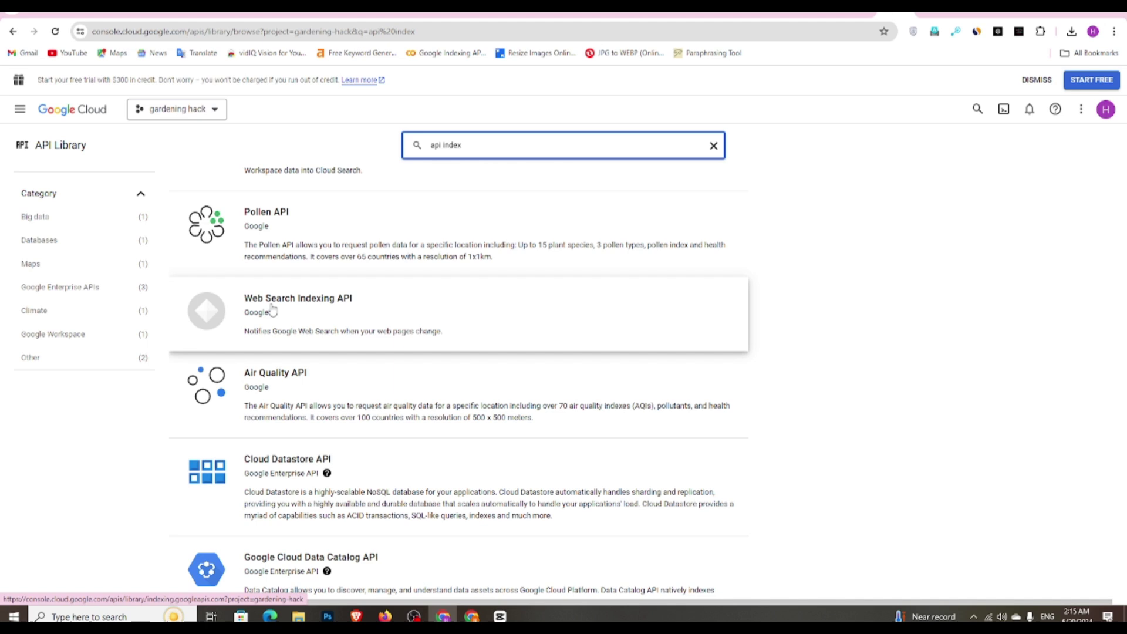
click(310, 315)
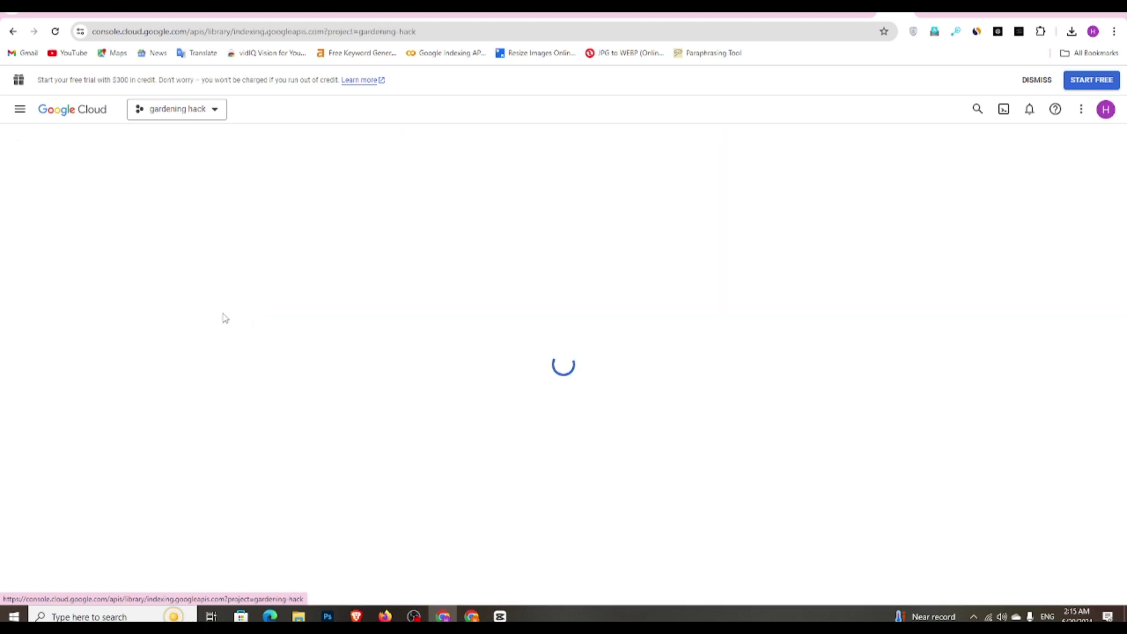
click(134, 258)
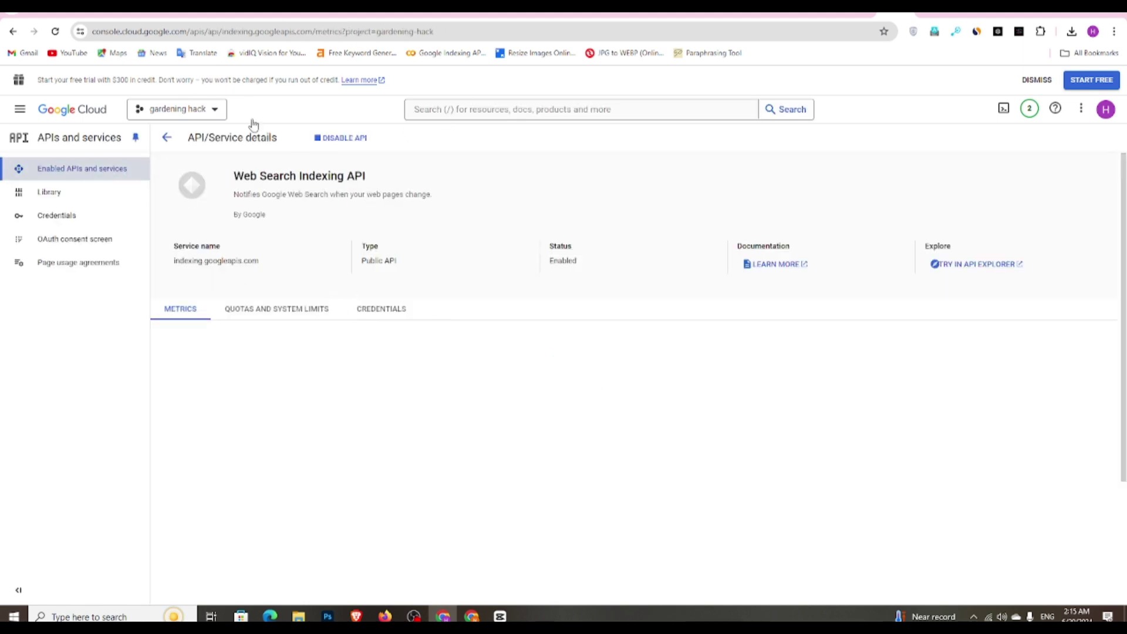
Open the project's service accounts under IAM and admin and copy the gardening hack service account's email address
click(20, 110)
mouse_move(89, 286)
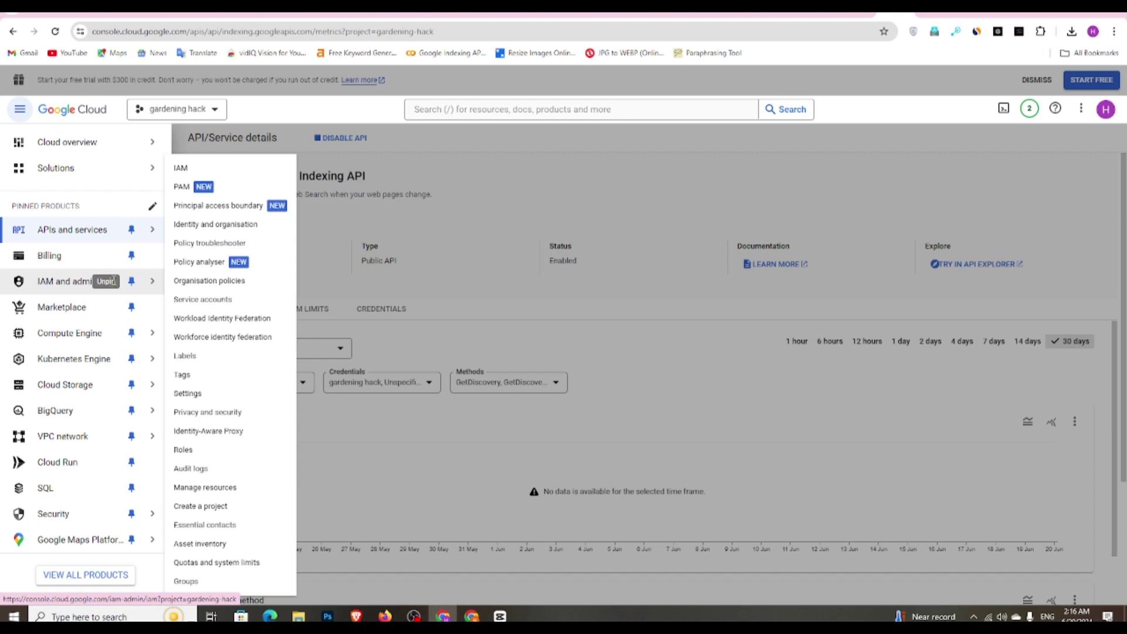
click(242, 300)
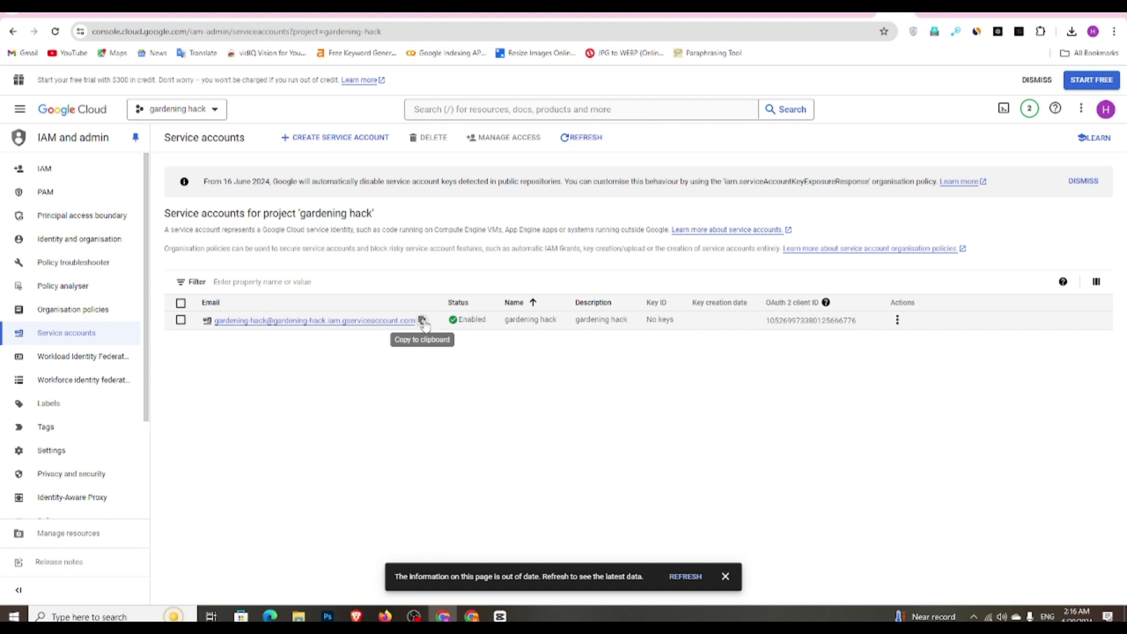
click(422, 321)
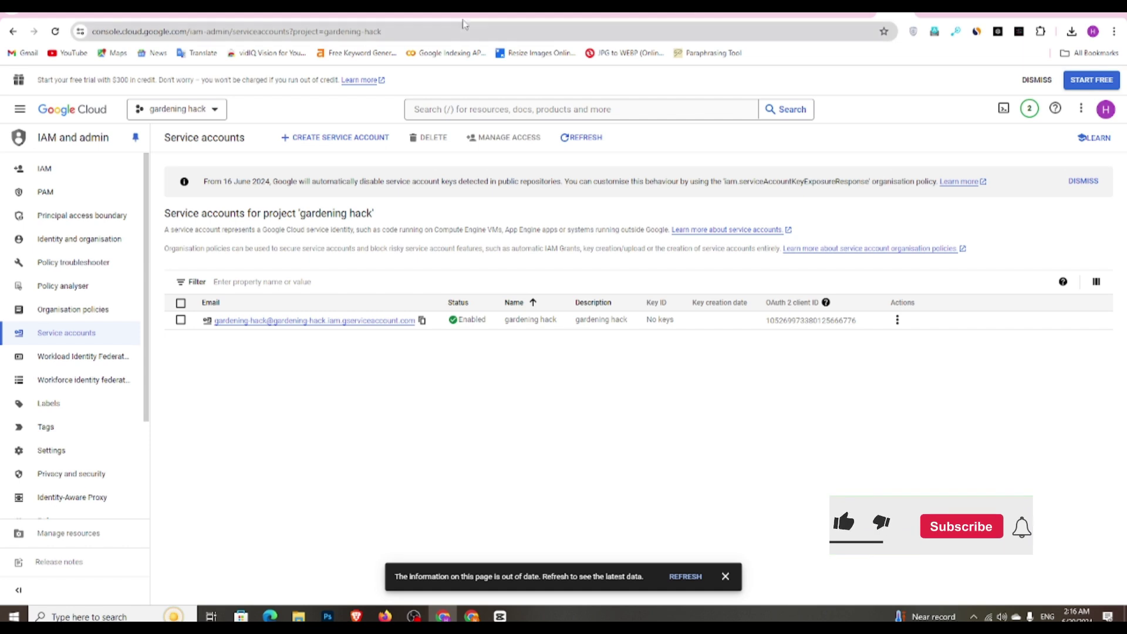
Switch to Search Console and add the copied service account email address as a property user with Owner permission
click(485, 10)
click(448, 235)
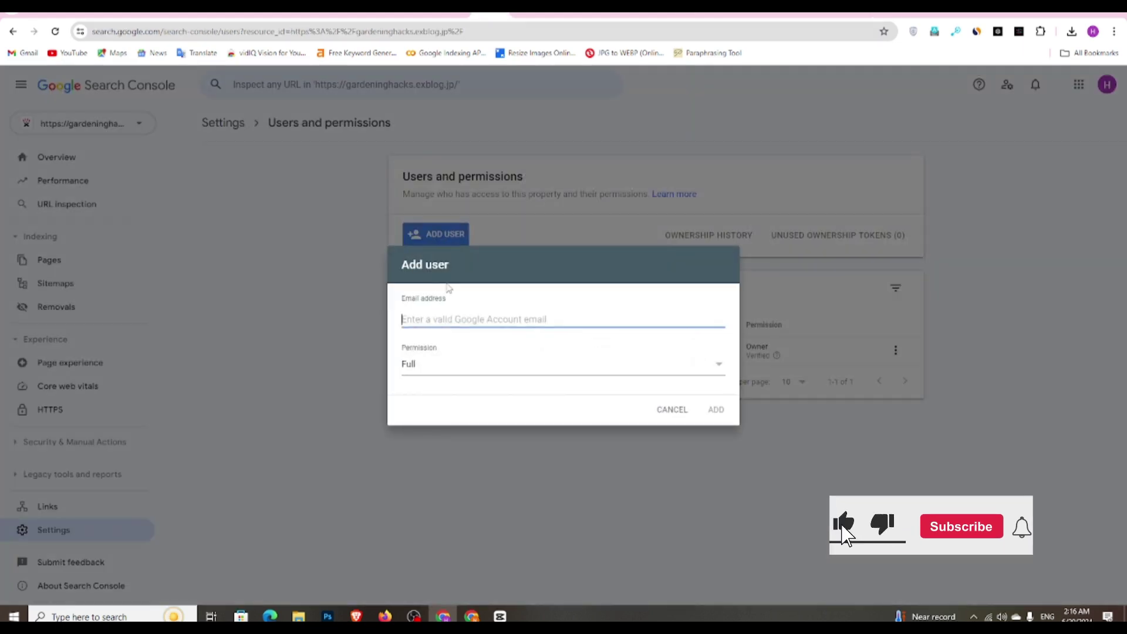
right_click(461, 320)
click(513, 138)
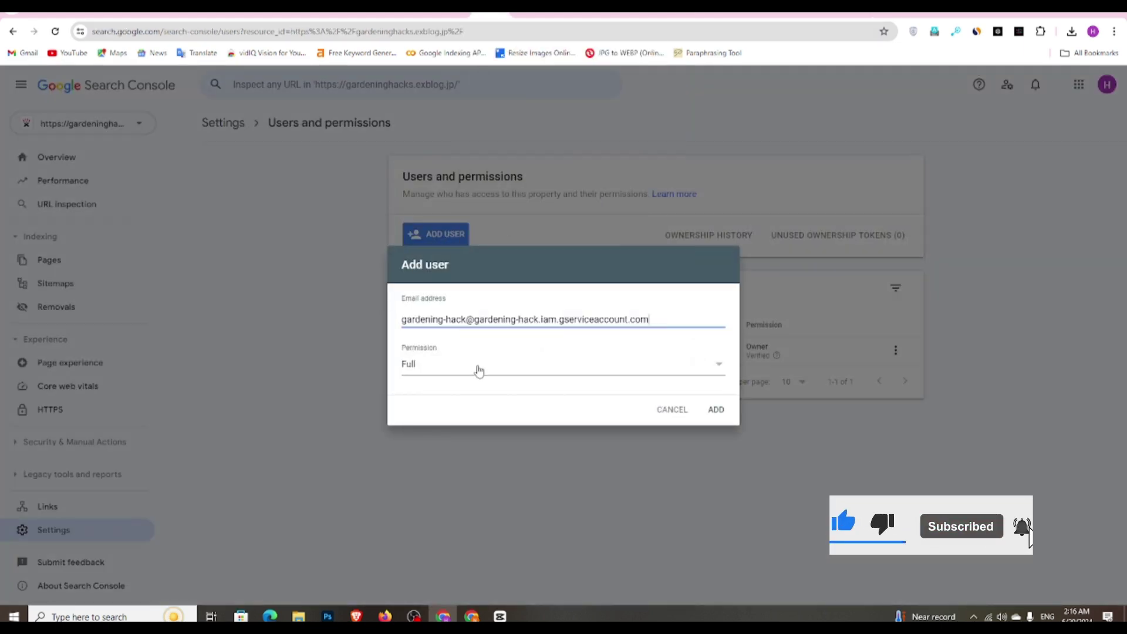
click(475, 368)
click(461, 346)
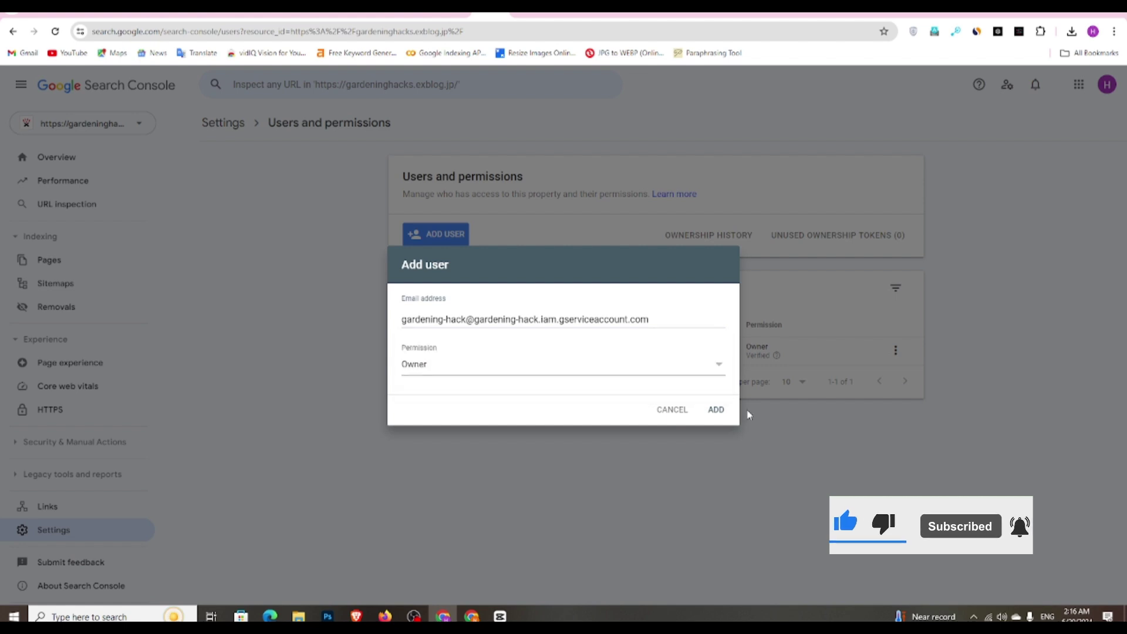
click(716, 410)
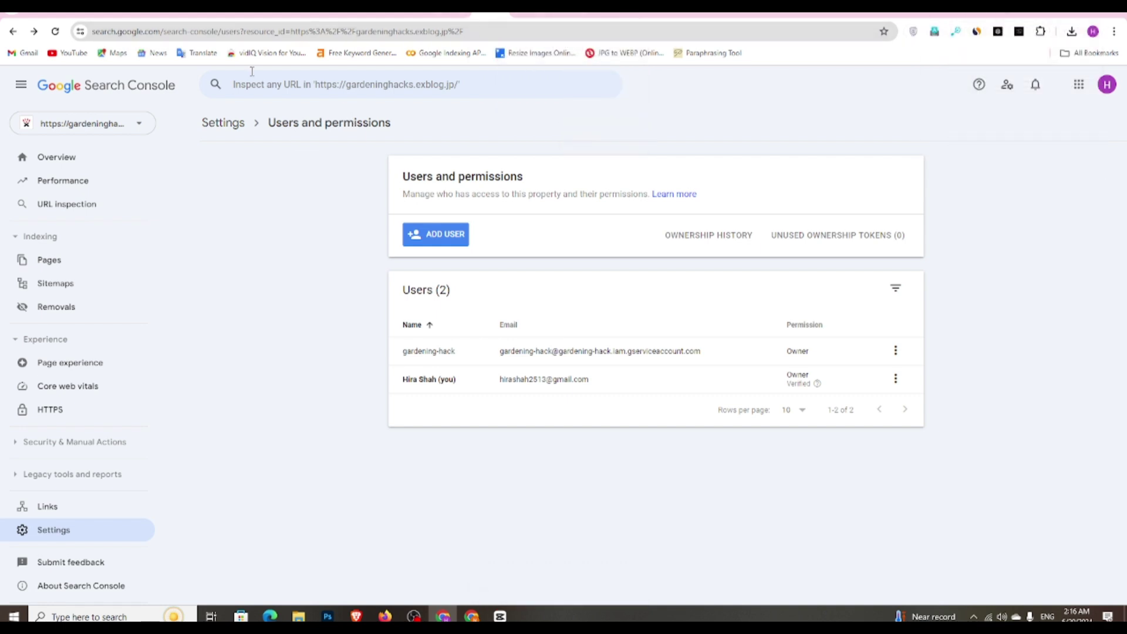
Switch to the excite blog article list and copy the link address of the latest "What is Gardening? Basic Information" article
click(692, 7)
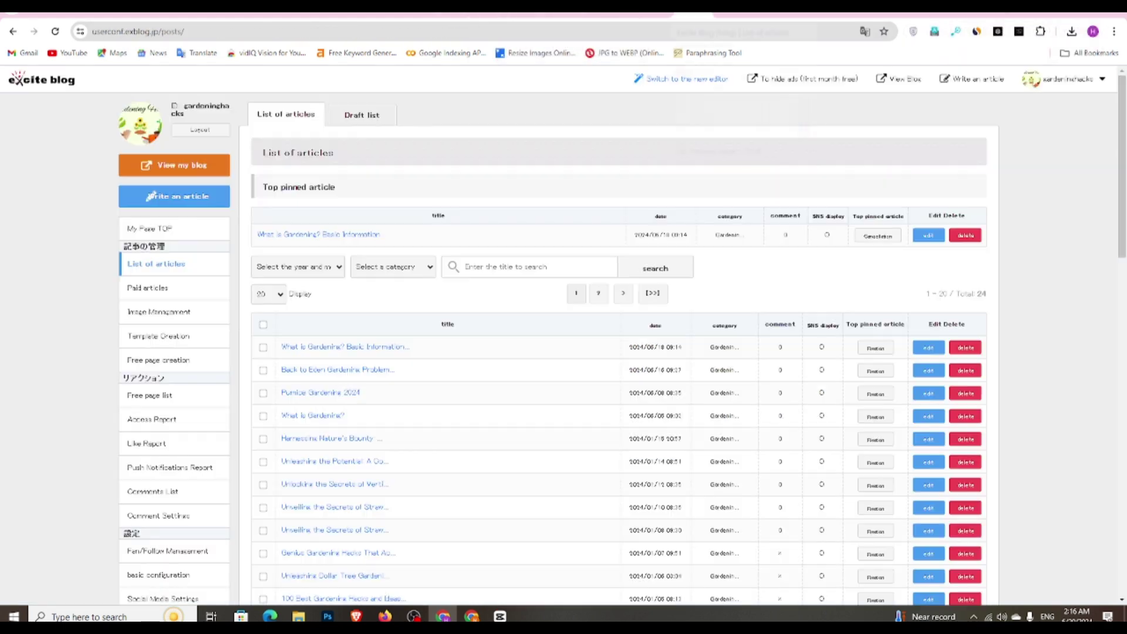
right_click(327, 351)
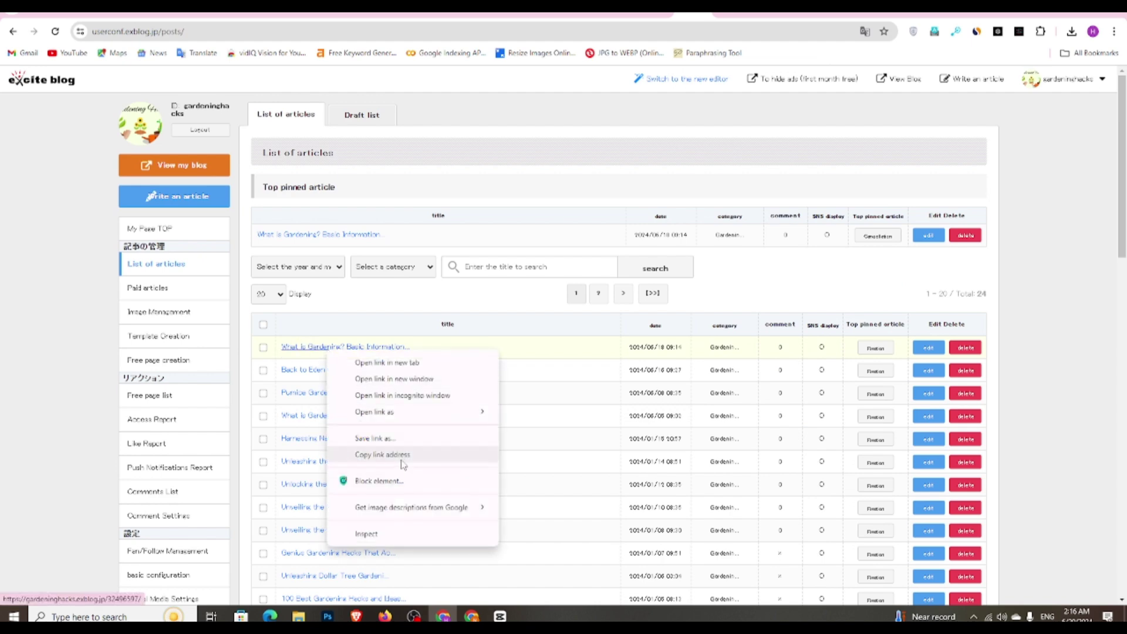
click(405, 456)
key(ctrl+Tab)
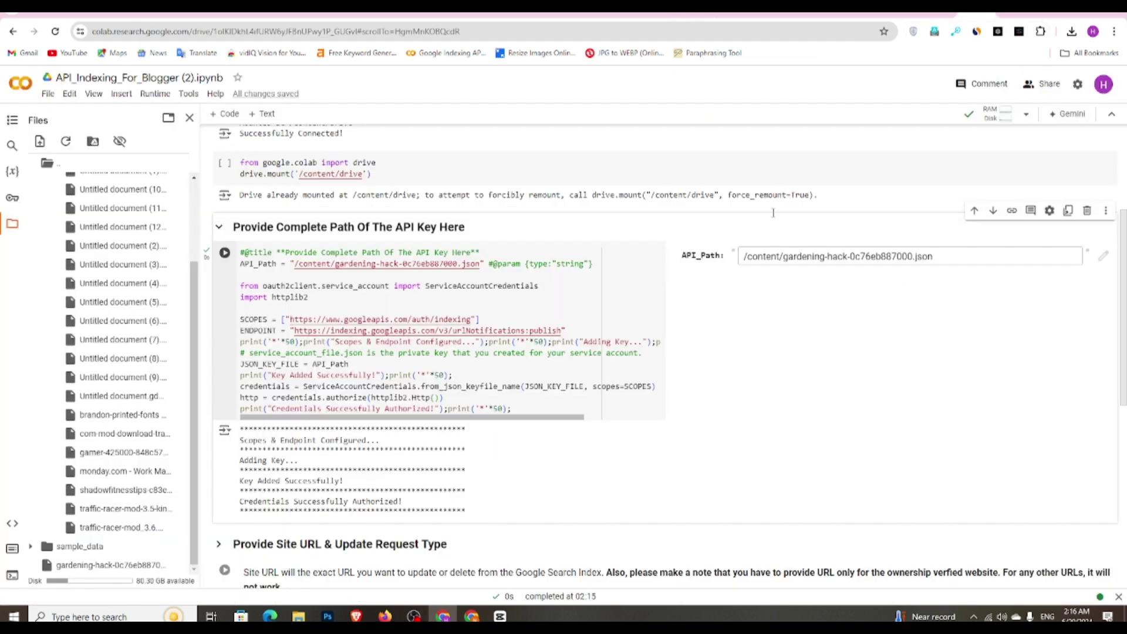
scroll(375, 446, down, 5)
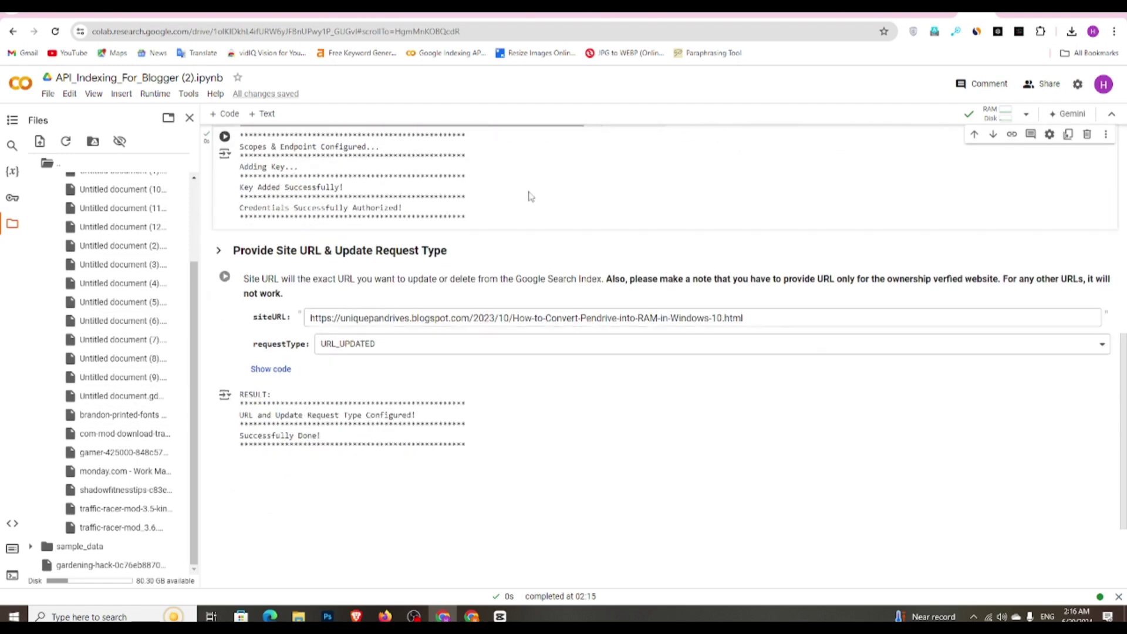
triple_click(440, 320)
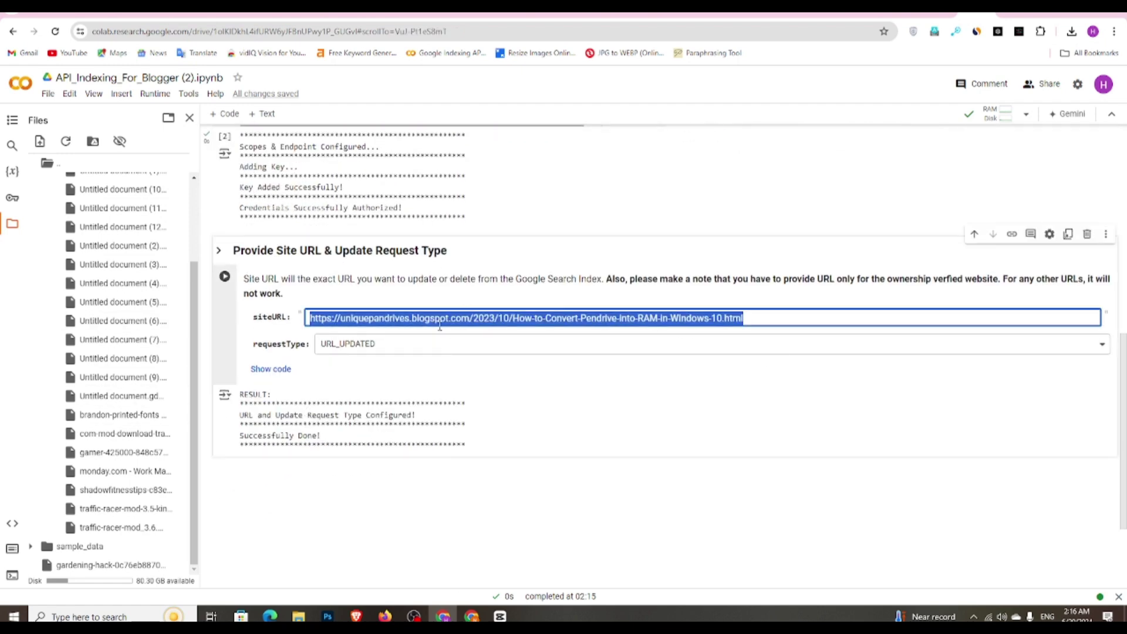
right_click(444, 325)
click(504, 98)
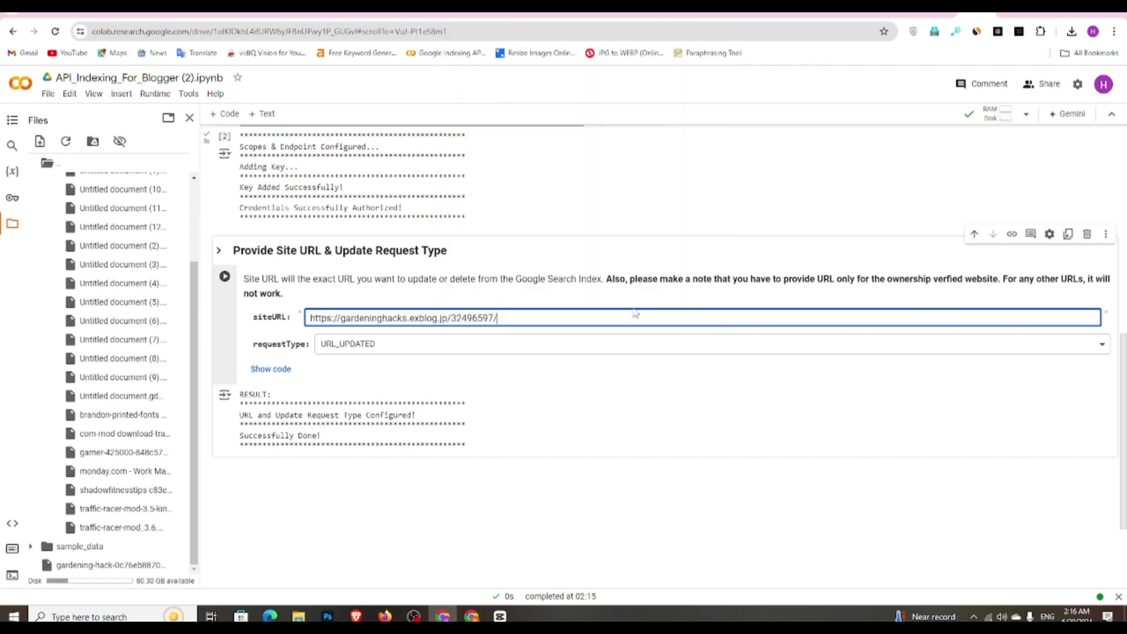
click(226, 281)
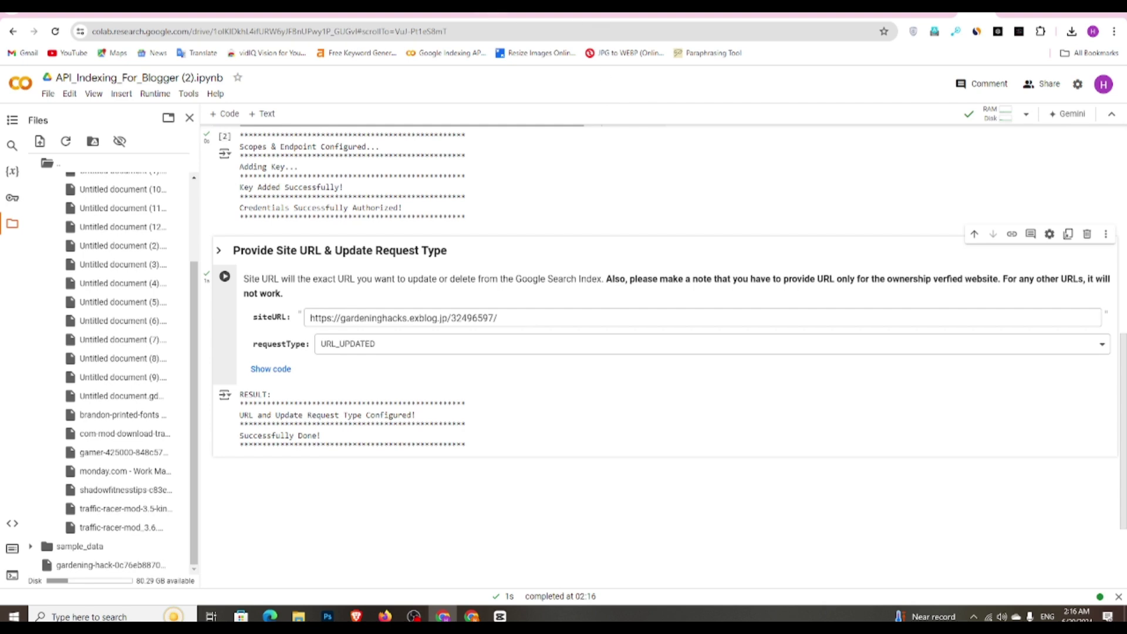
click(484, 15)
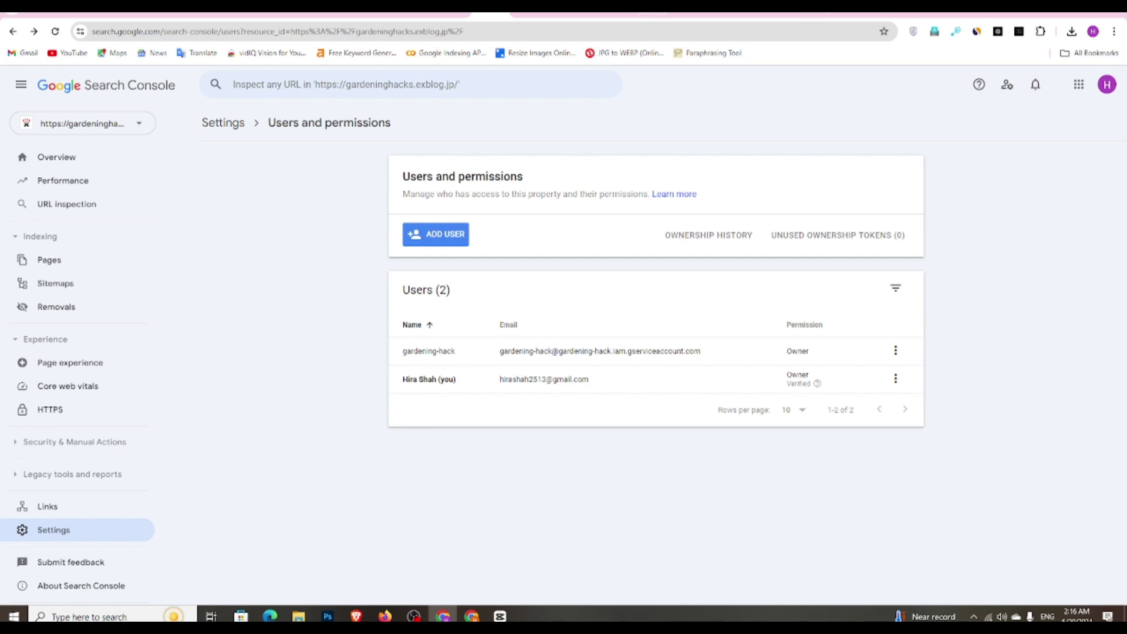
click(706, 13)
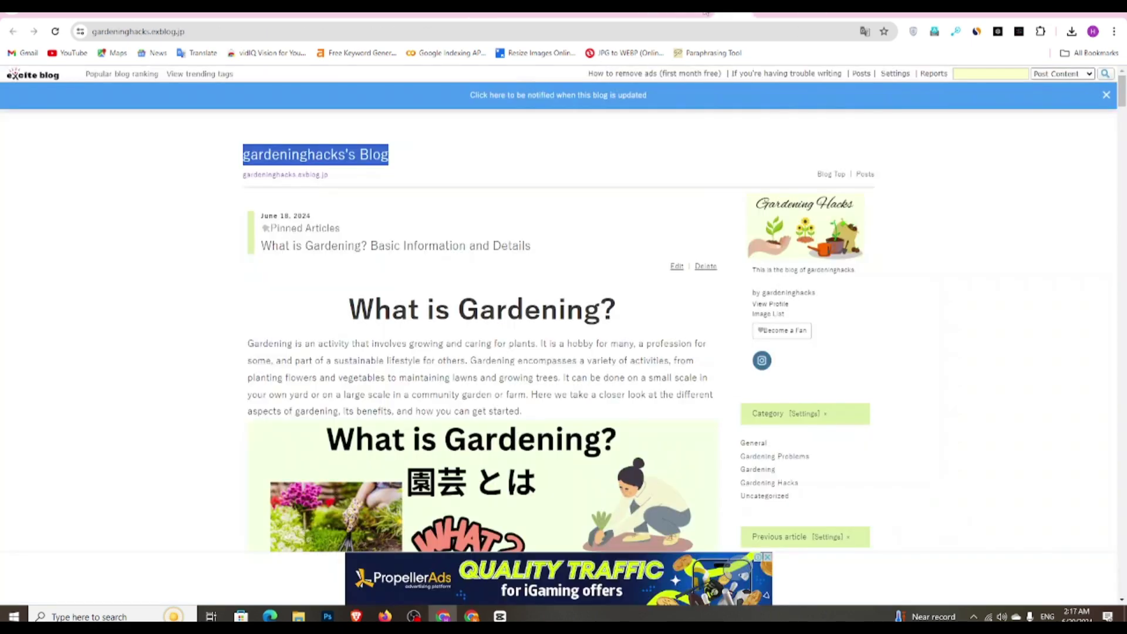
click(485, 17)
right_click(371, 90)
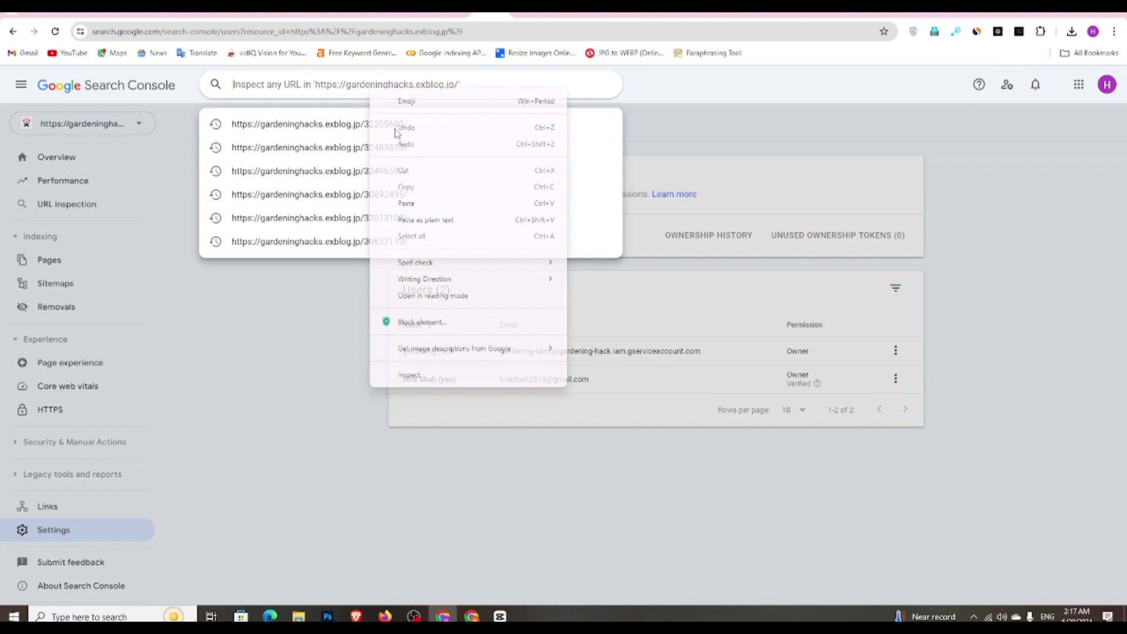
click(405, 204)
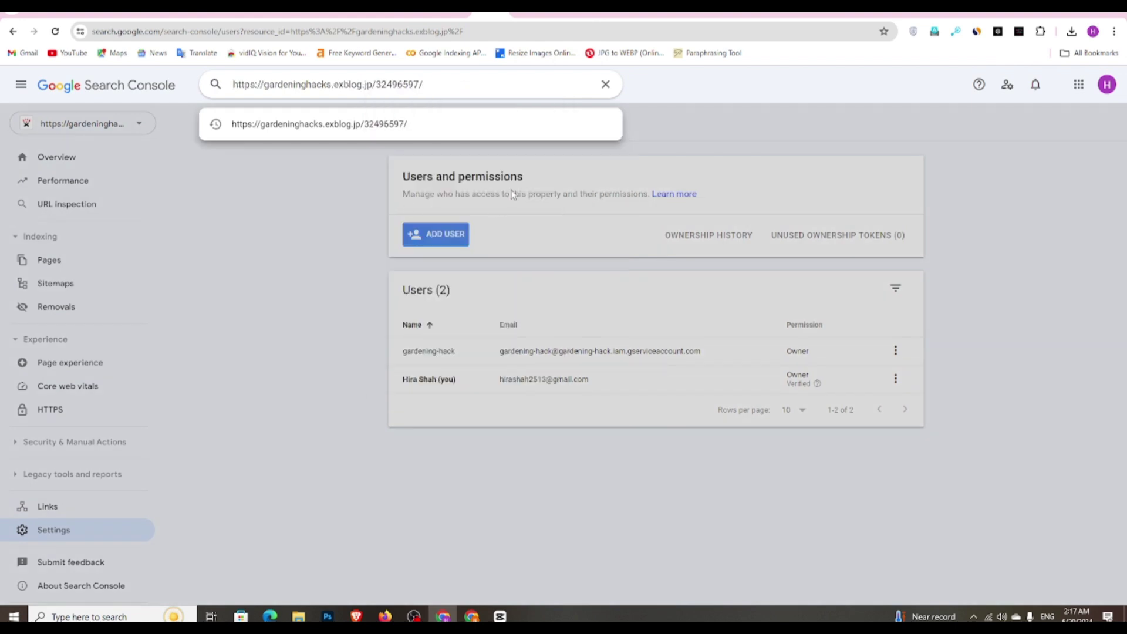
key(Return)
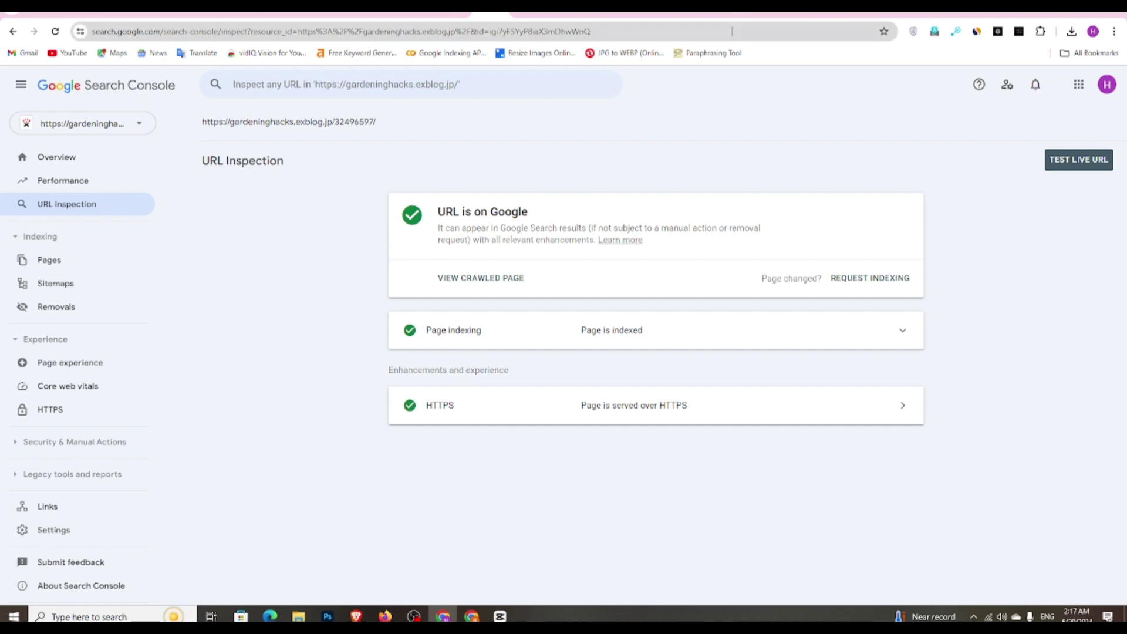
Return to the excite blog article list and copy the link address of the "Harnessing Nature's Bounty" article
key(ctrl+Tab)
key(ctrl+Tab)
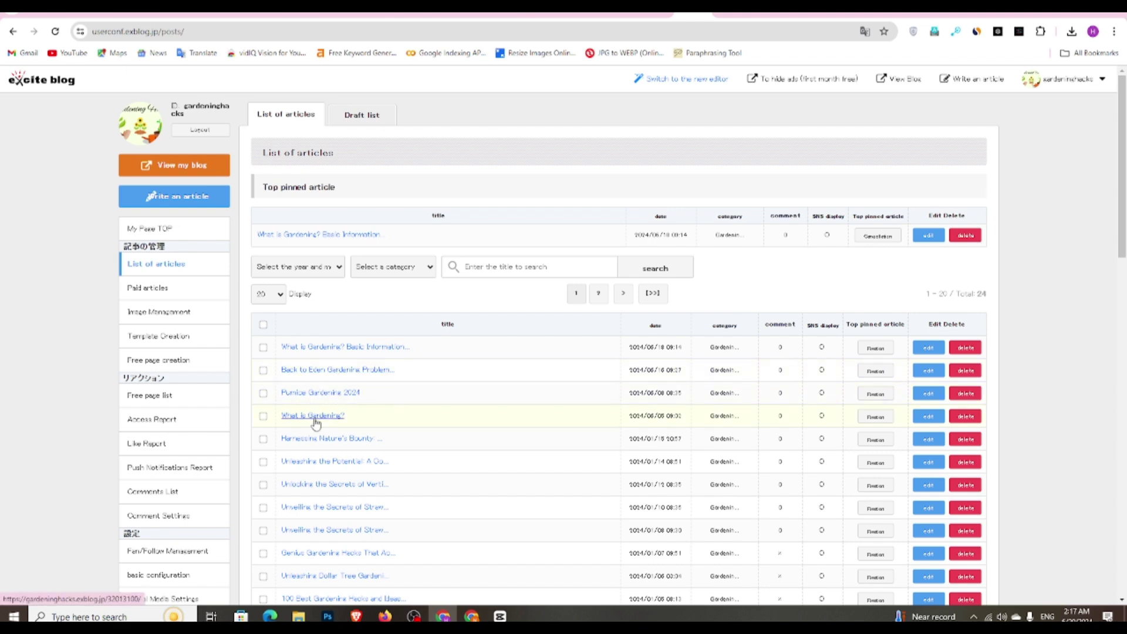
right_click(346, 438)
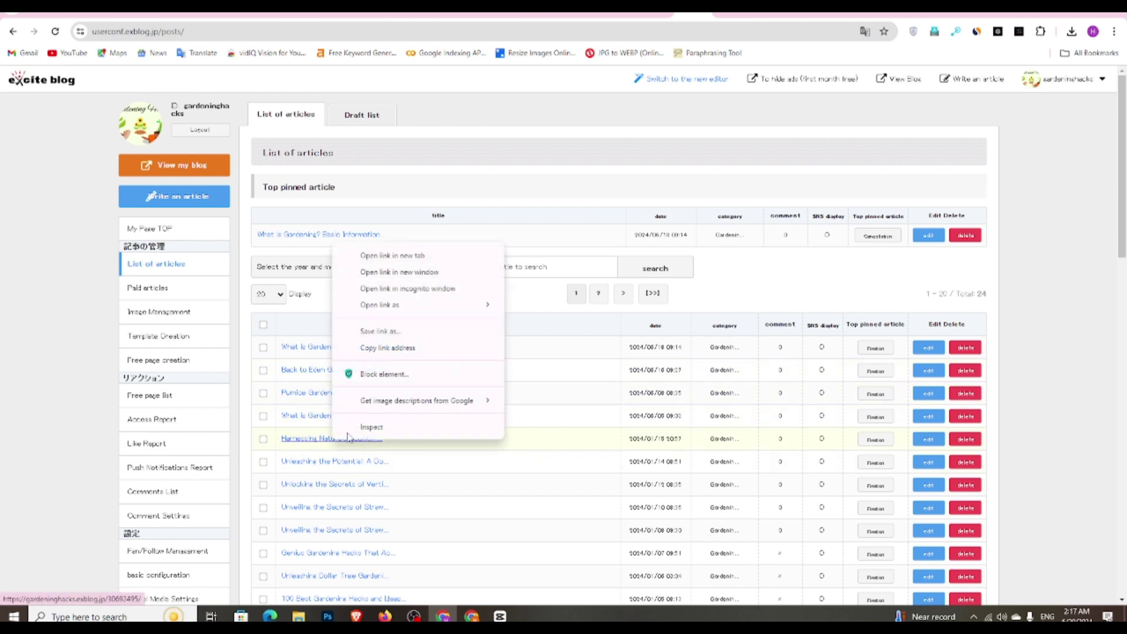
click(391, 350)
click(490, 16)
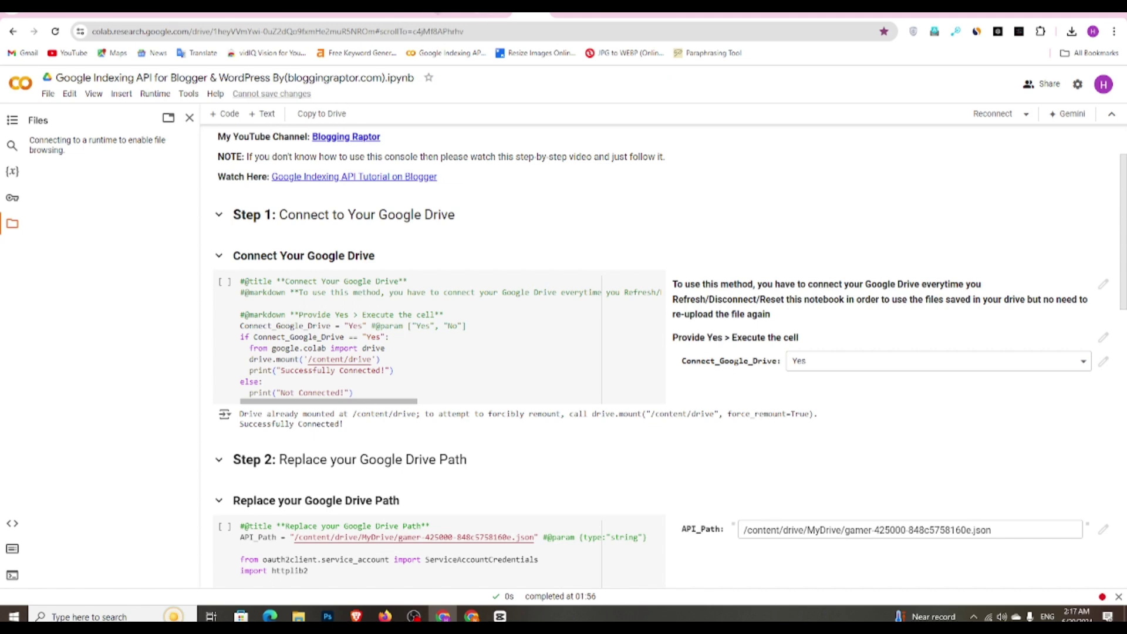
key(ctrl+shift+Tab)
right_click(398, 85)
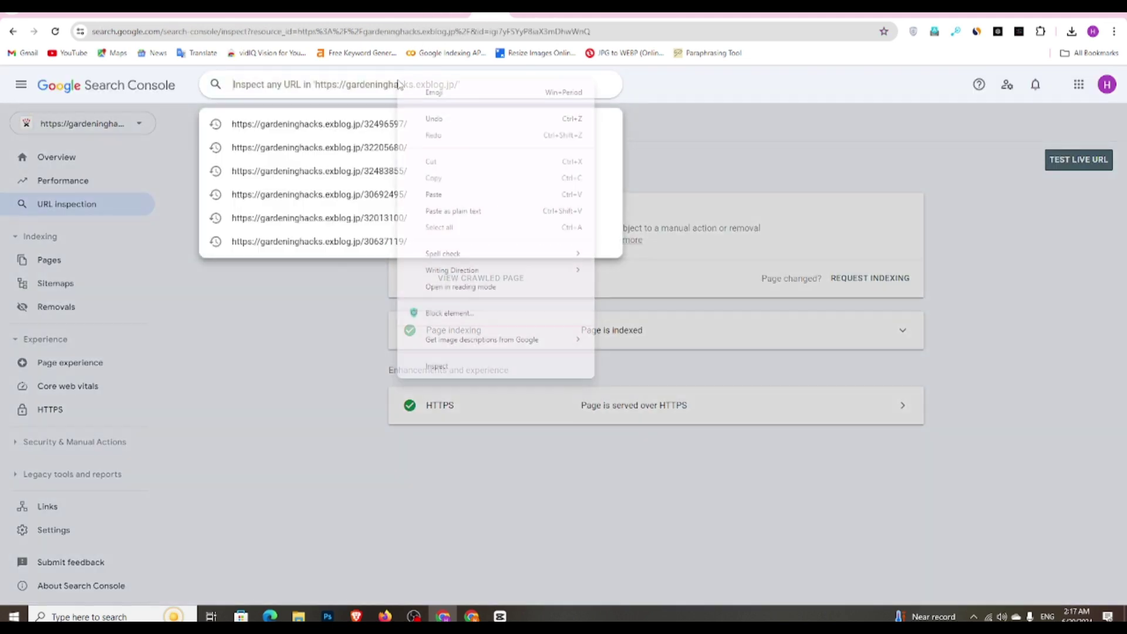
click(407, 195)
key(Return)
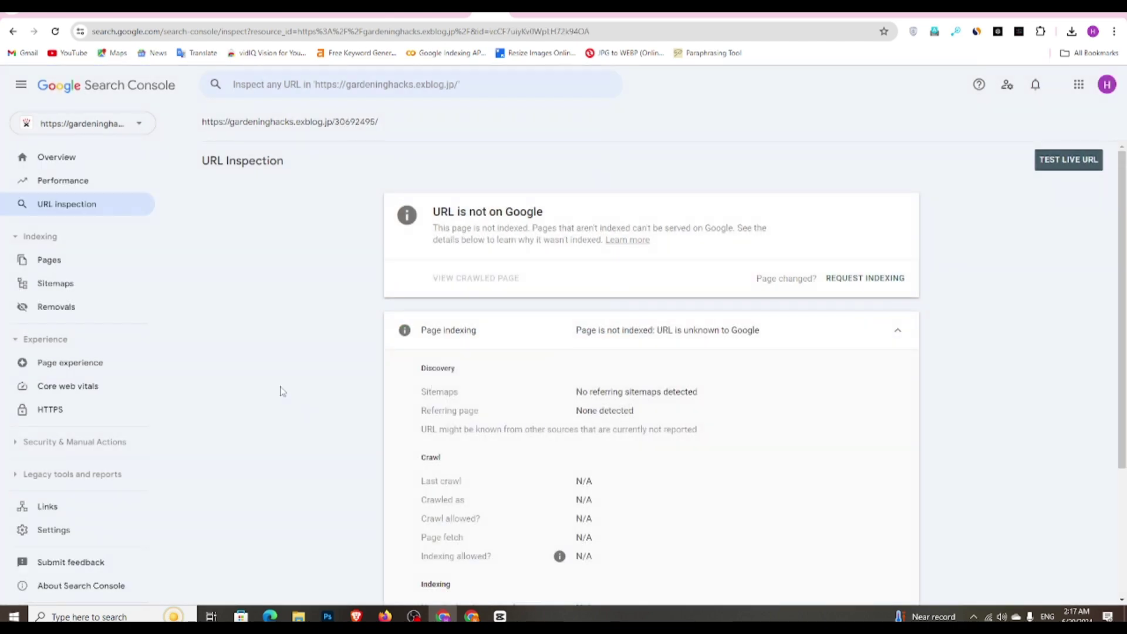
key(ctrl+Tab)
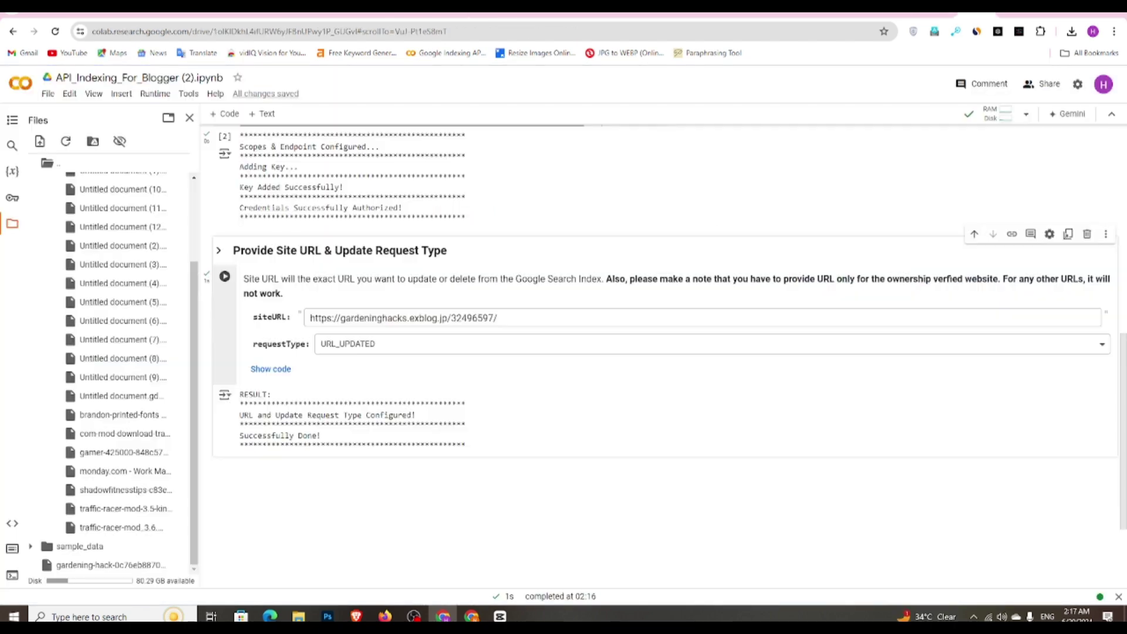
triple_click(379, 320)
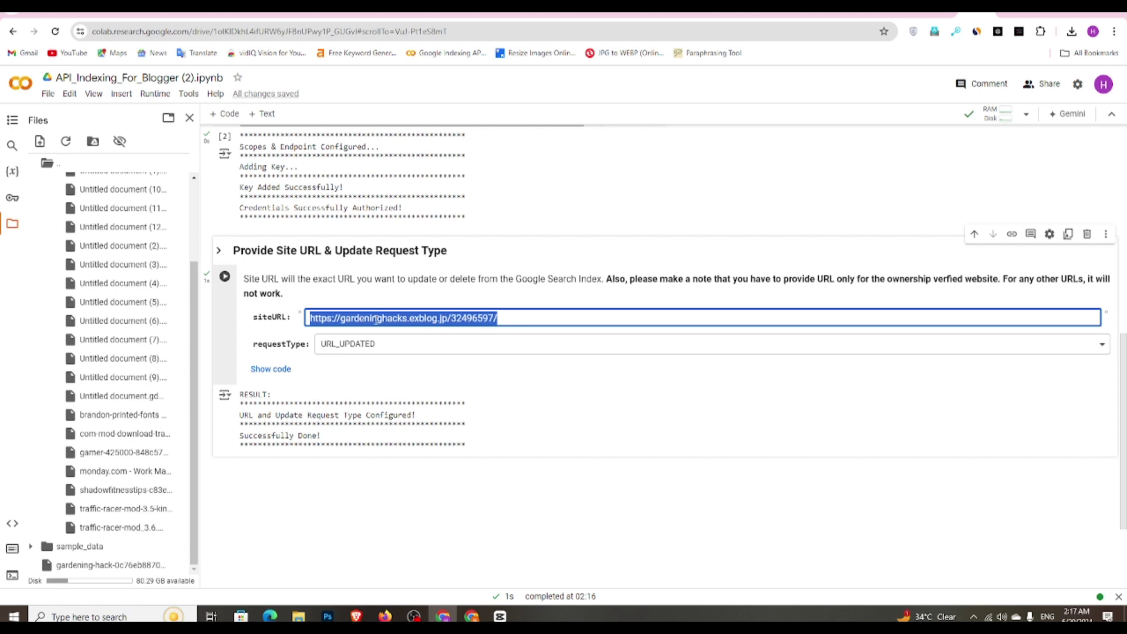
right_click(380, 322)
click(445, 106)
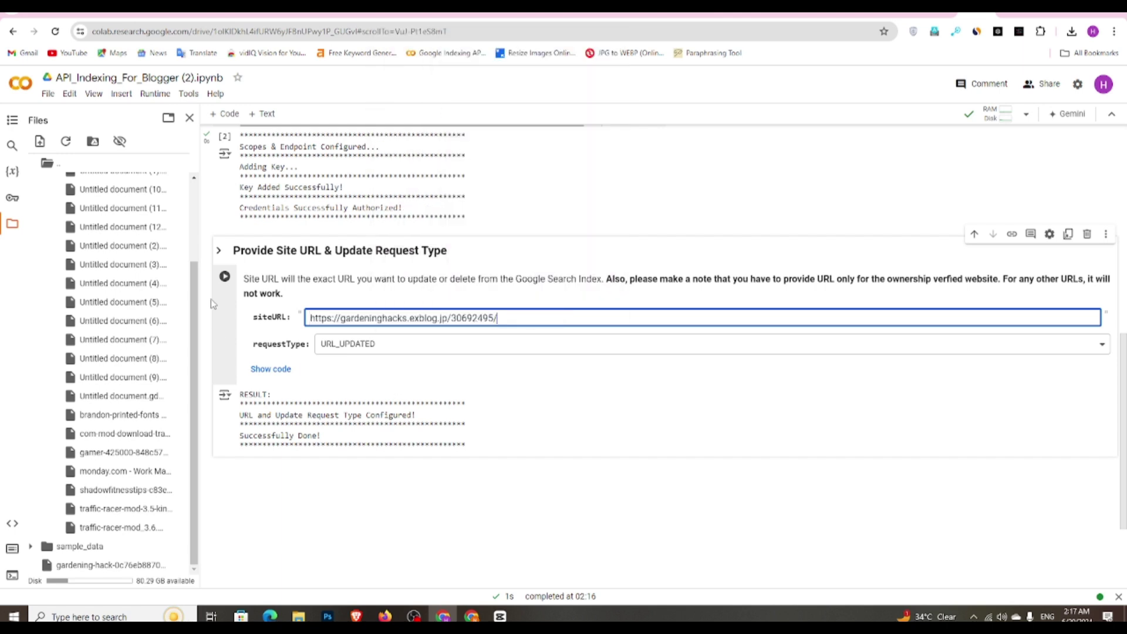
click(226, 278)
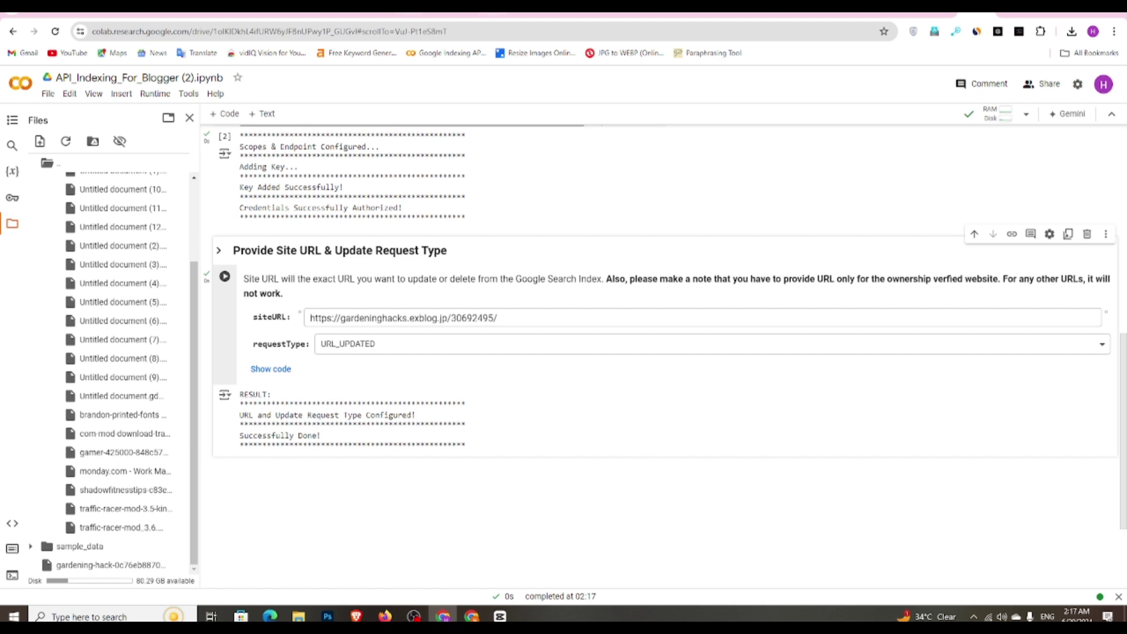
key(ctrl+Tab)
click(411, 84)
right_click(409, 84)
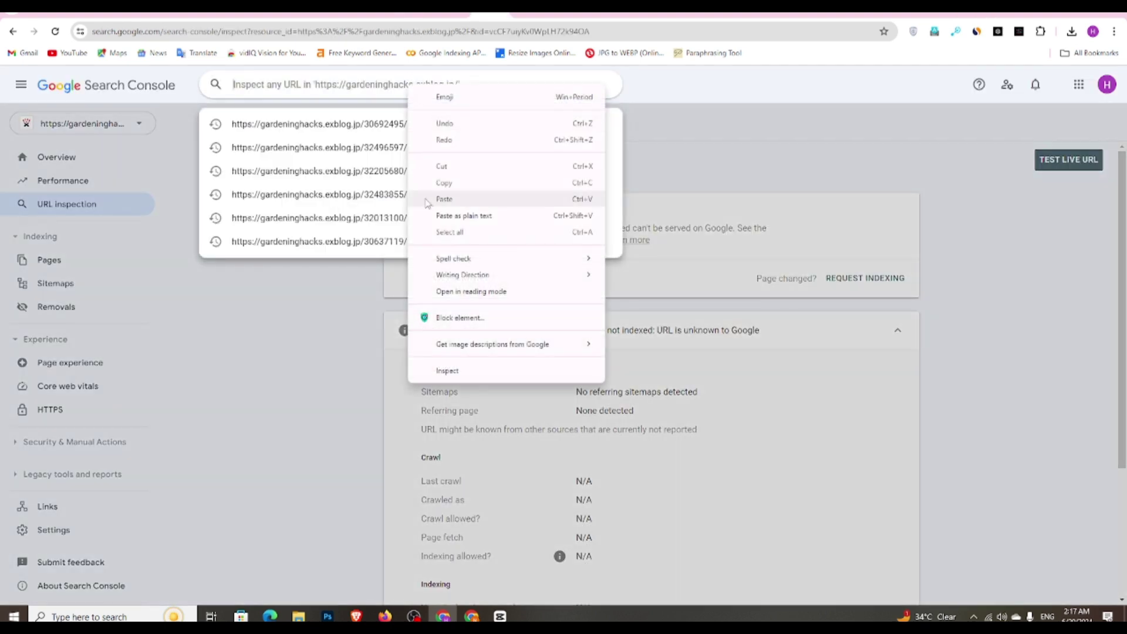
click(444, 199)
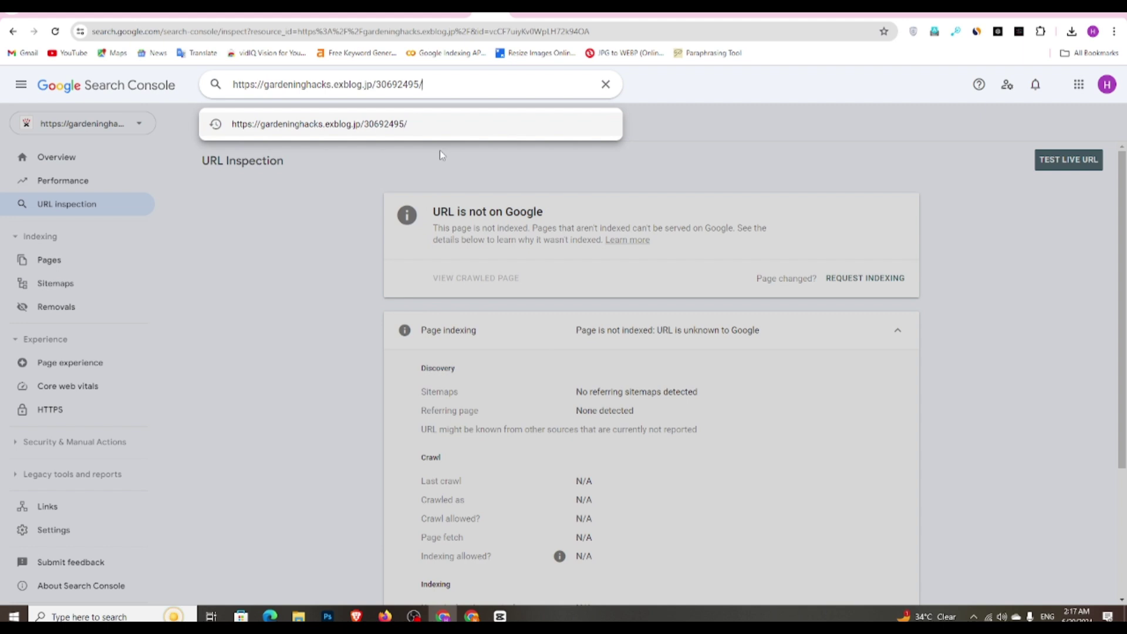
key(Return)
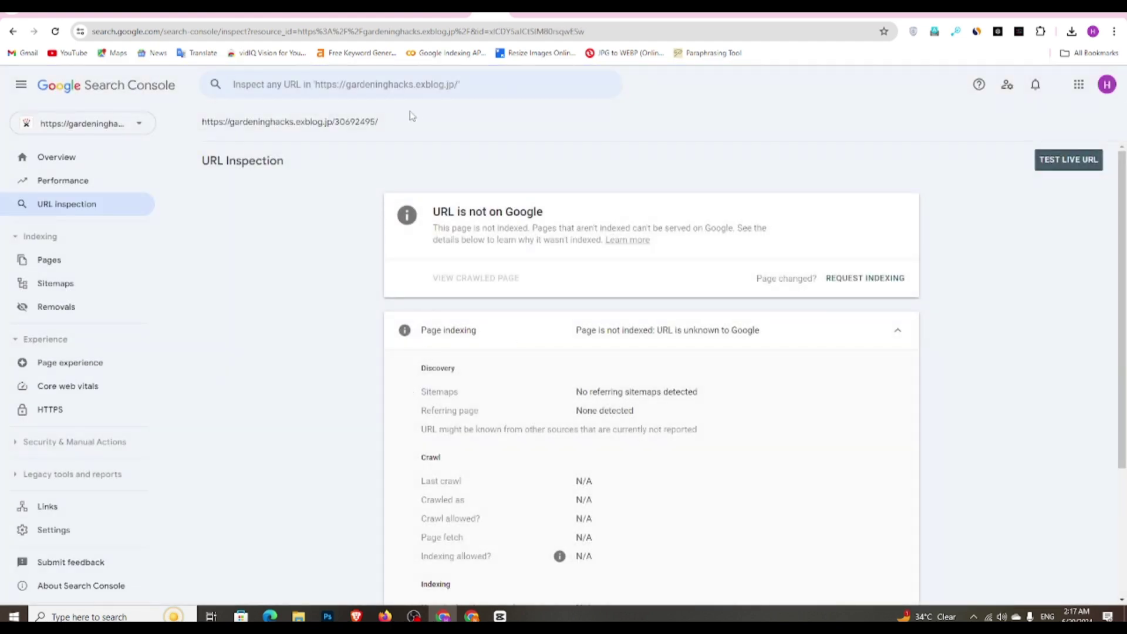
scroll(648, 278, down, 3)
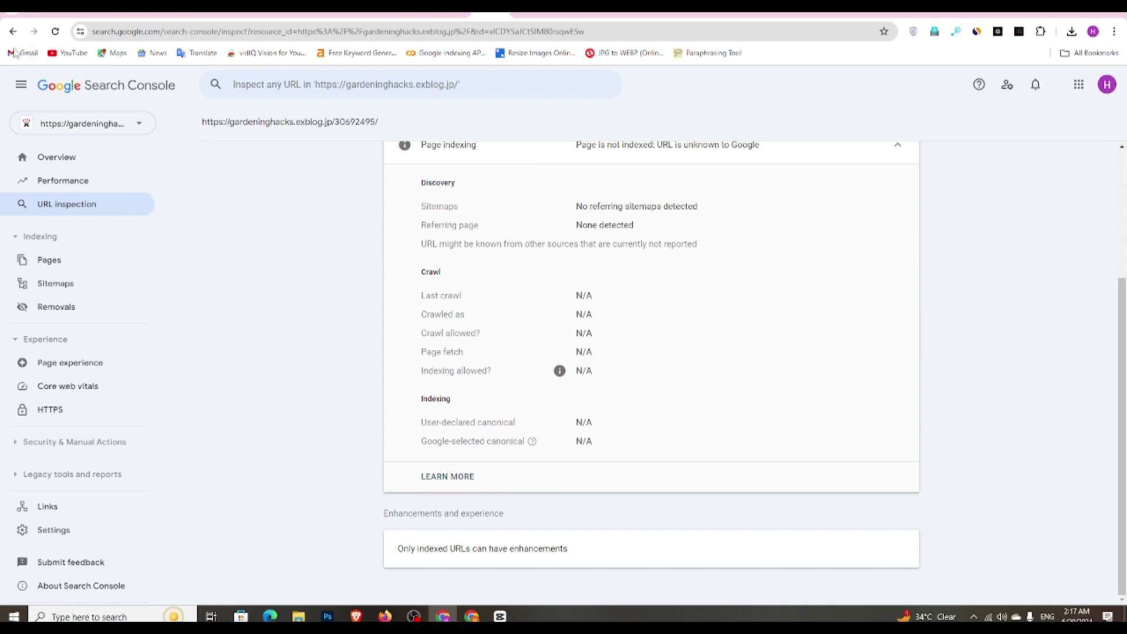
click(55, 31)
click(422, 88)
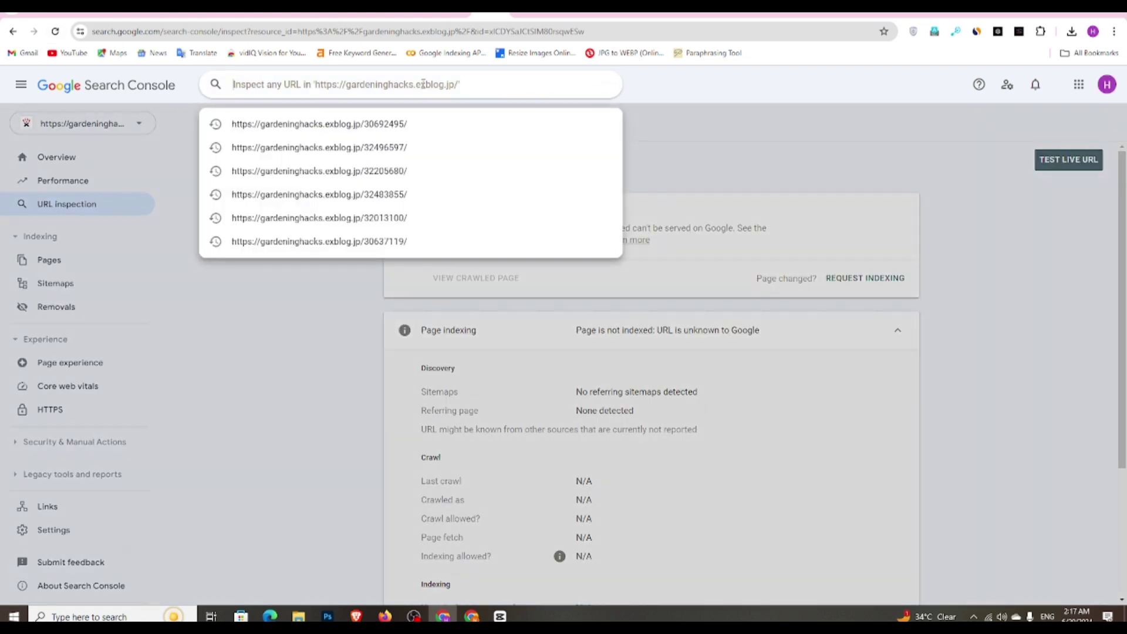
right_click(423, 88)
click(456, 195)
key(Return)
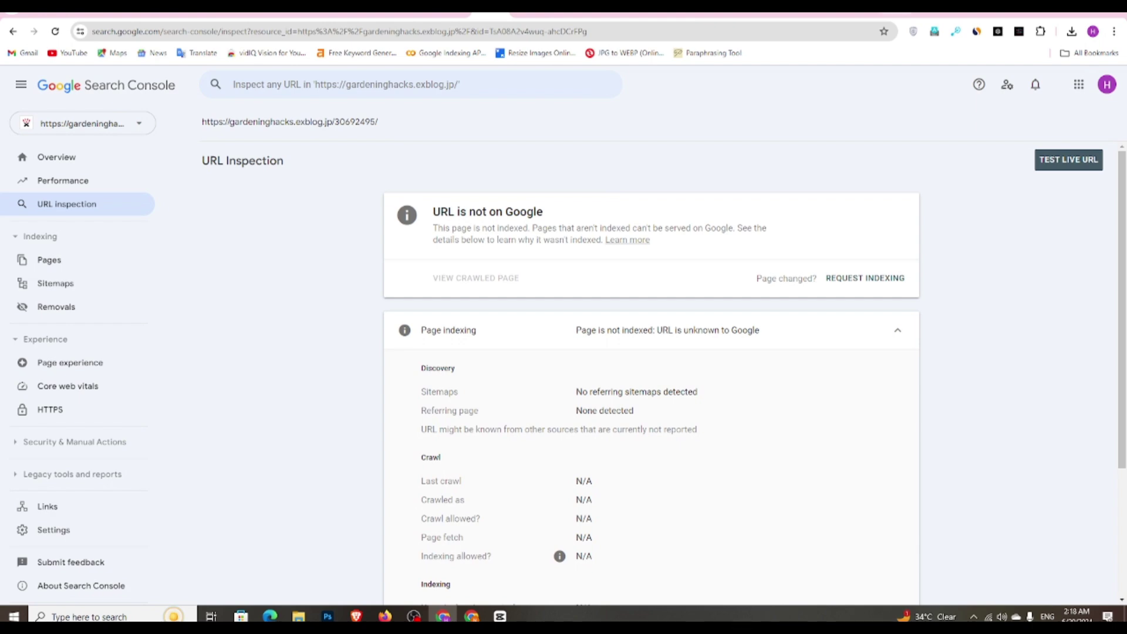
Switch to the excite blog article list and copy the link address of the "Unlocking the Secrets of Verti..." article
click(587, 6)
click(693, 6)
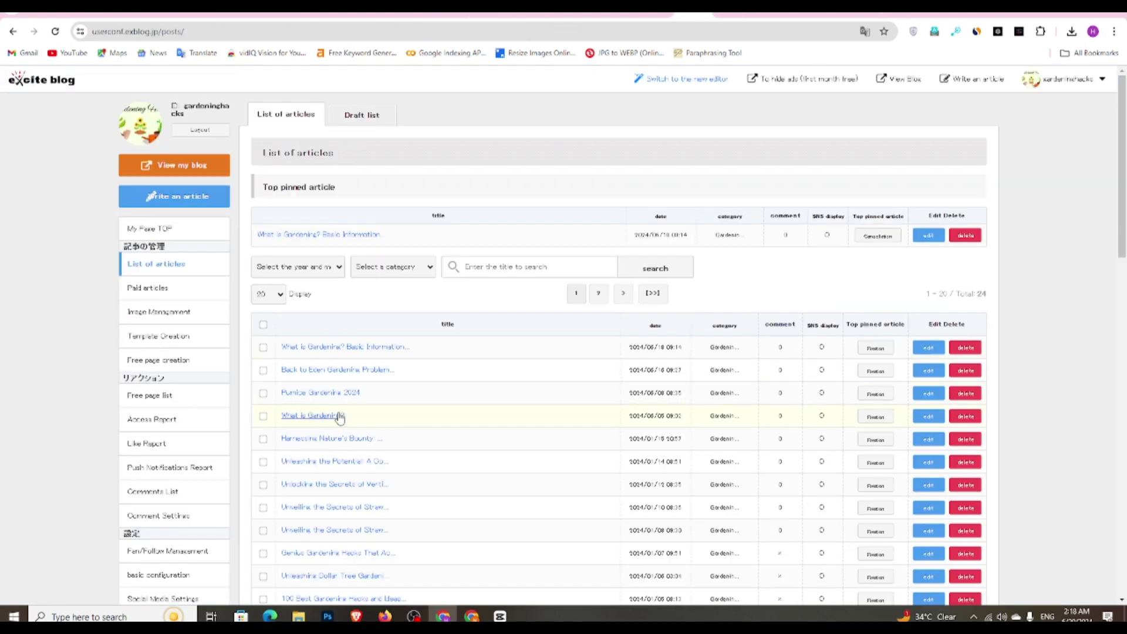
right_click(362, 493)
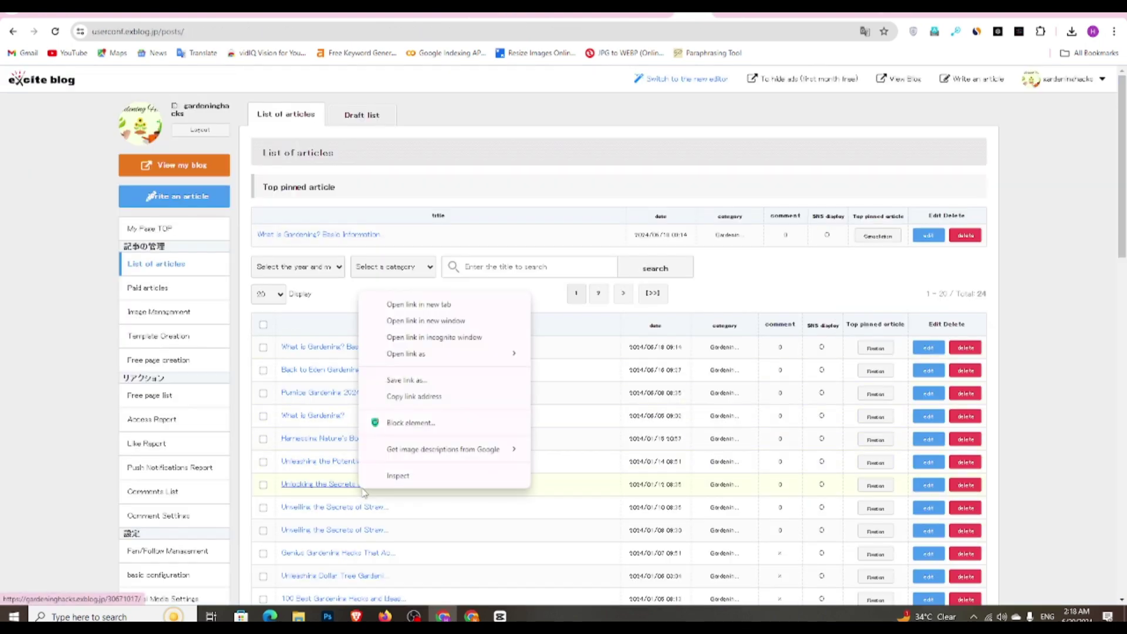
click(424, 400)
click(490, 6)
click(440, 84)
right_click(443, 84)
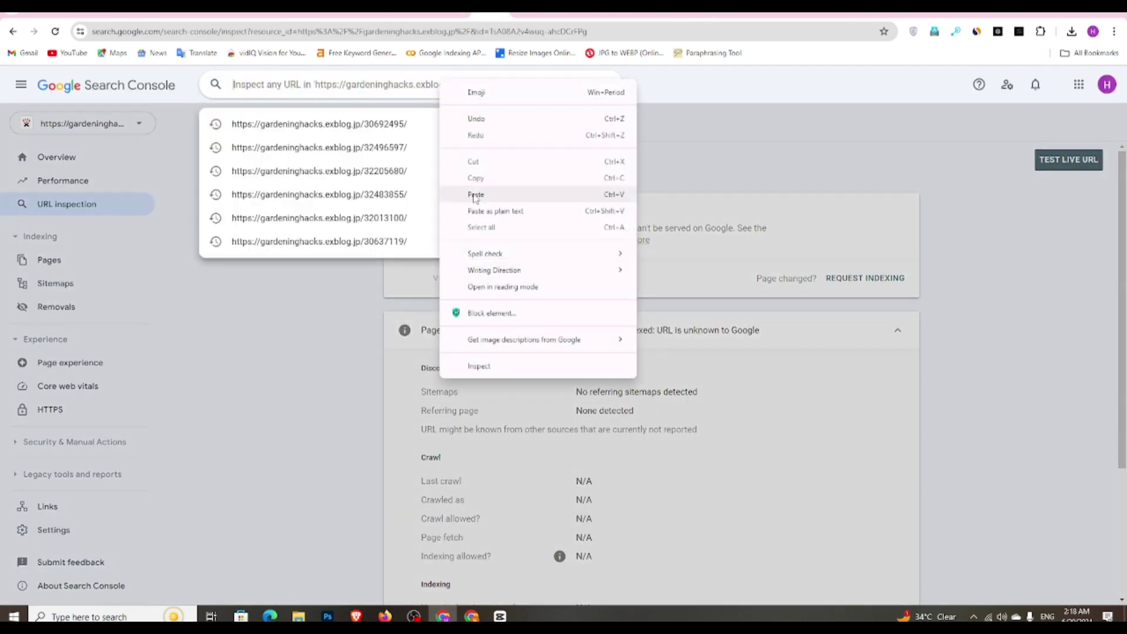
click(476, 195)
key(Return)
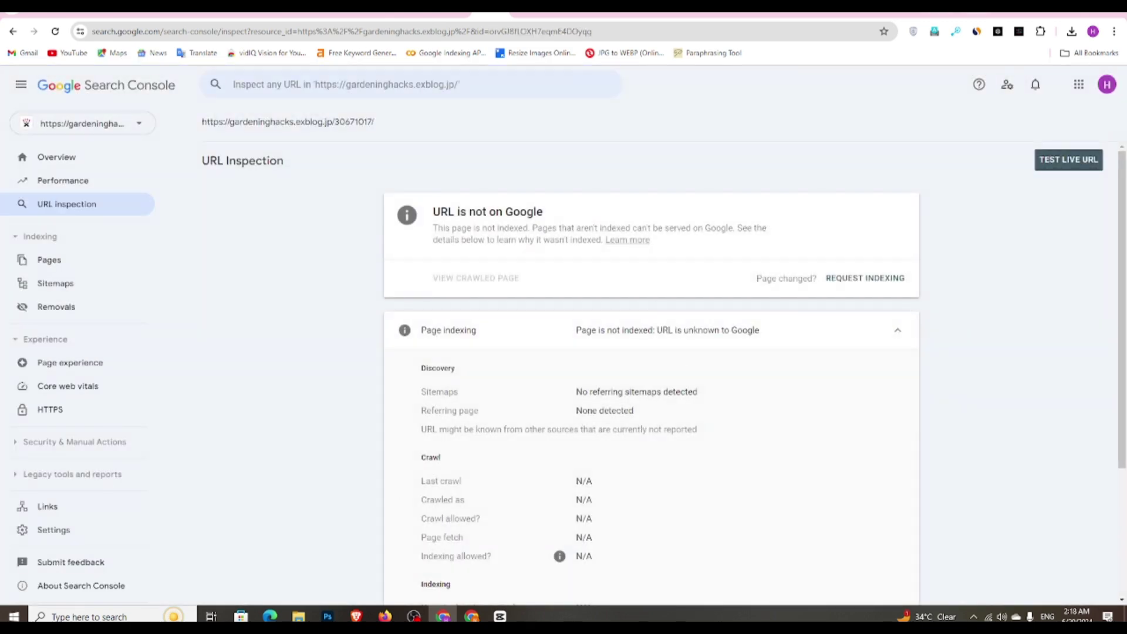
key(ctrl+Tab)
triple_click(456, 326)
right_click(459, 317)
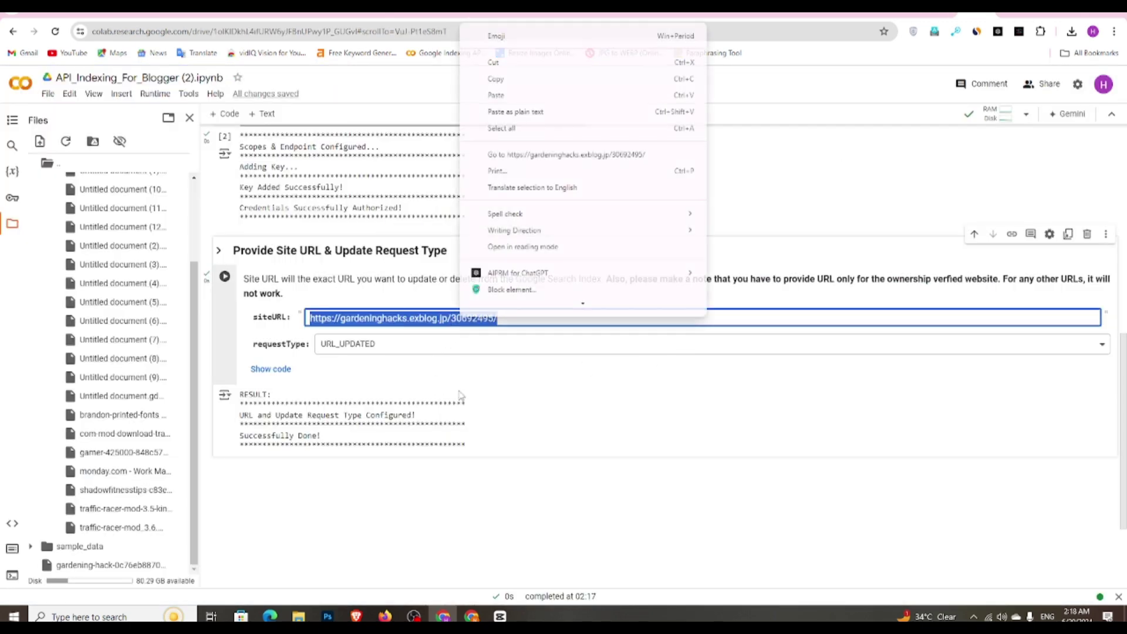
click(496, 110)
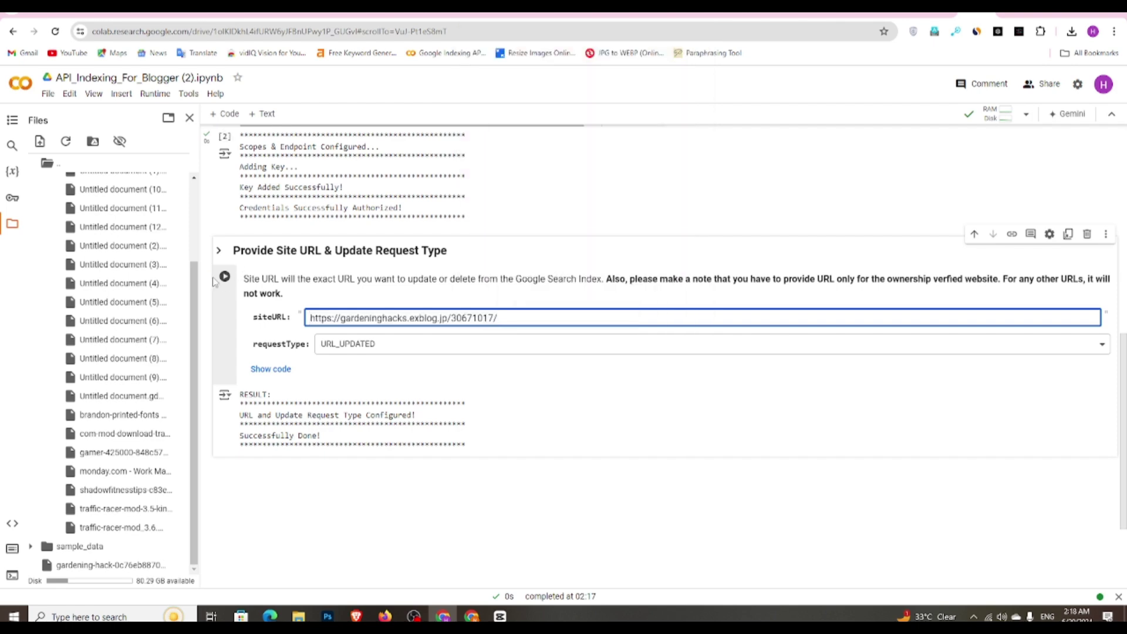
click(224, 276)
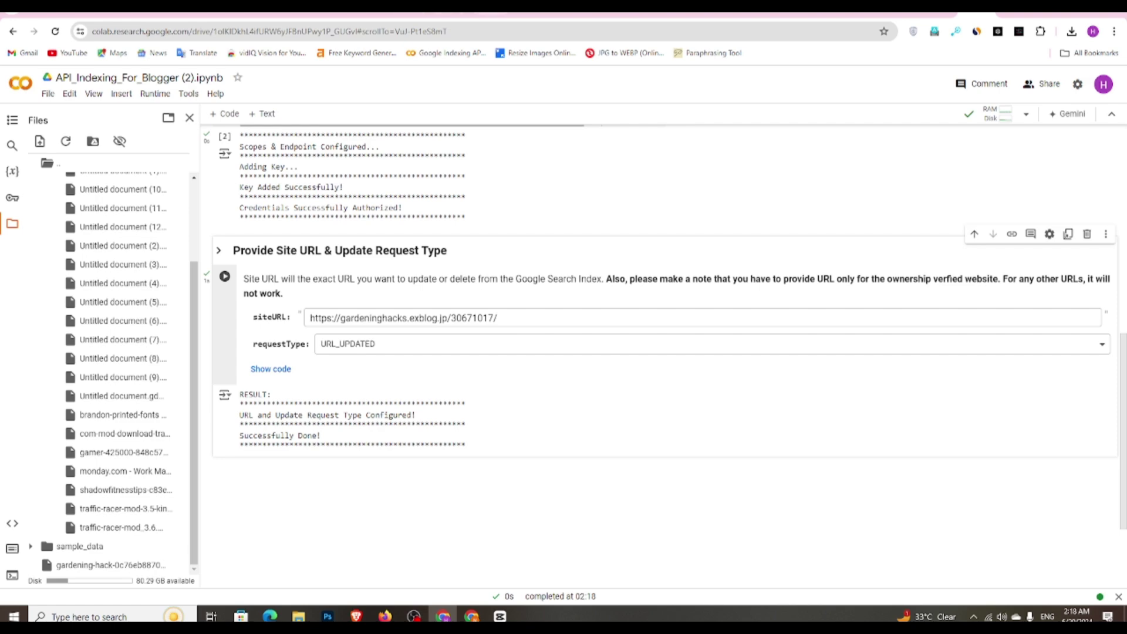
key(ctrl+Tab)
click(376, 84)
click(396, 150)
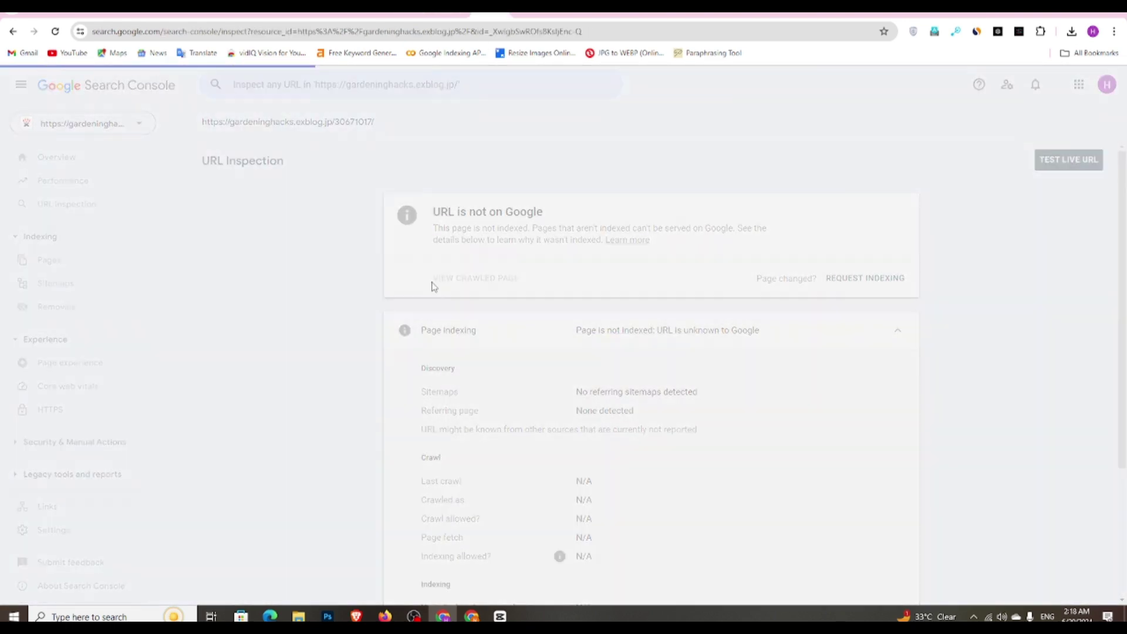
click(398, 86)
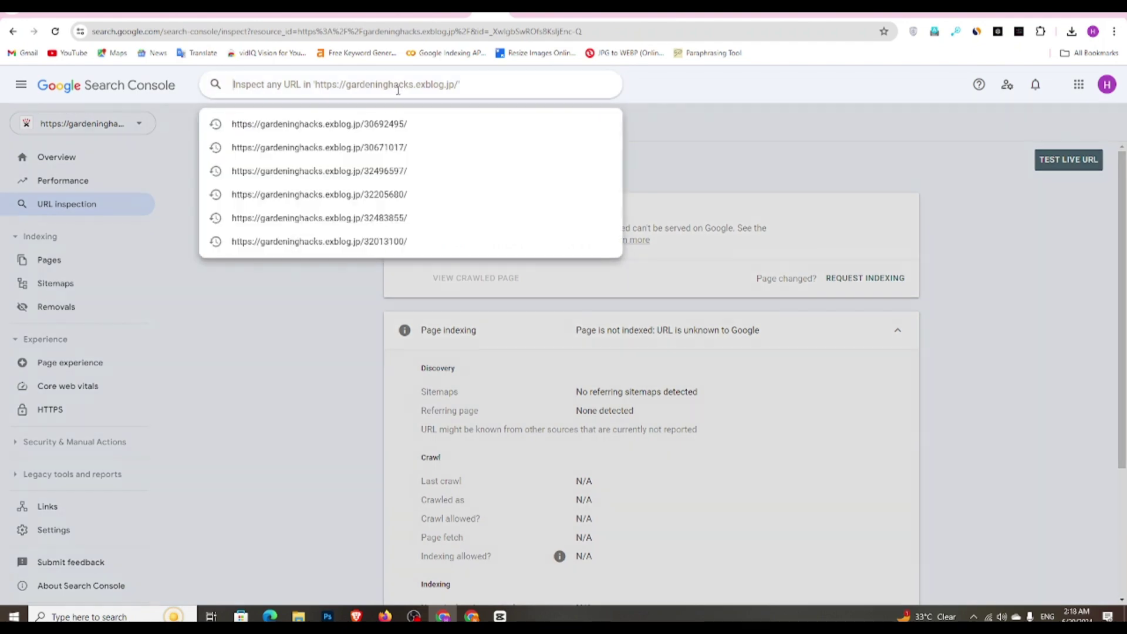
click(389, 151)
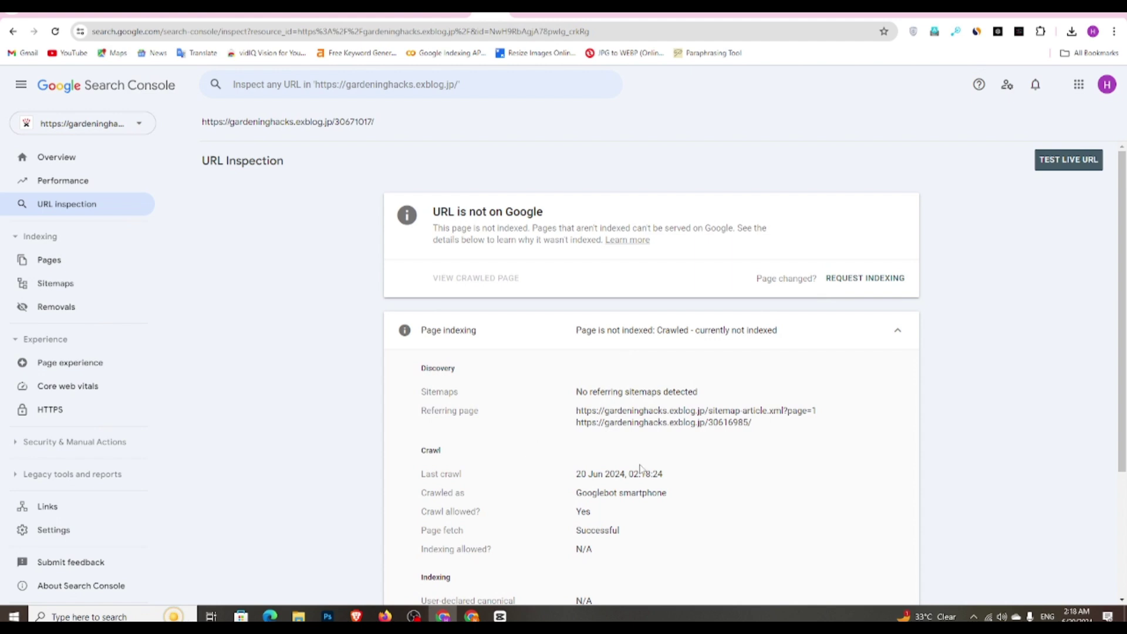
scroll(641, 469, down, 2)
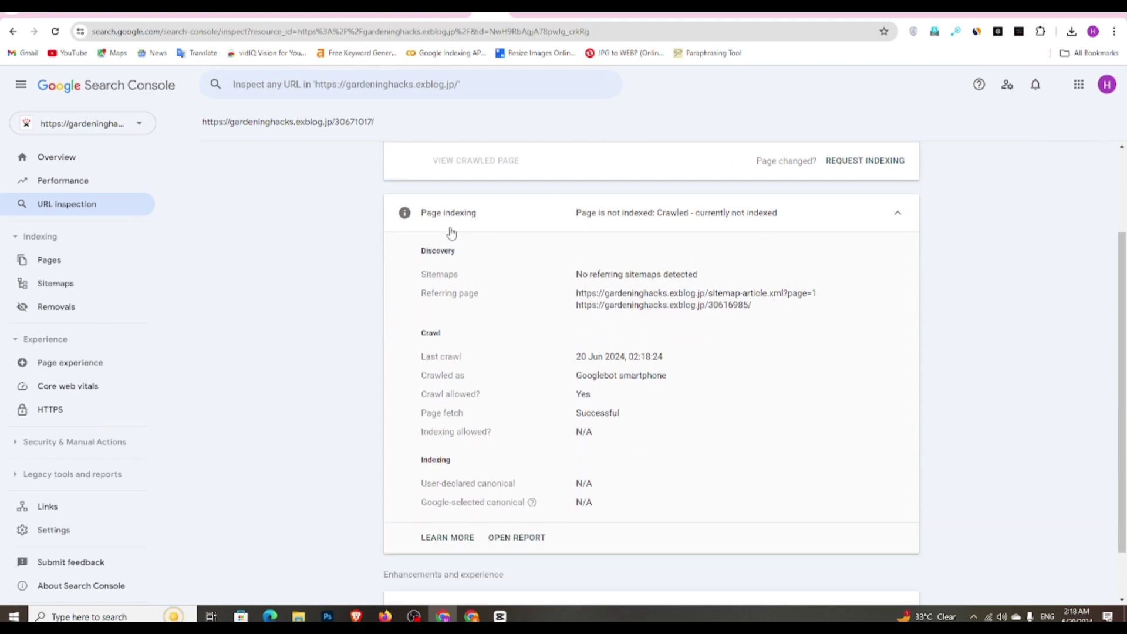
scroll(451, 233, up, 2)
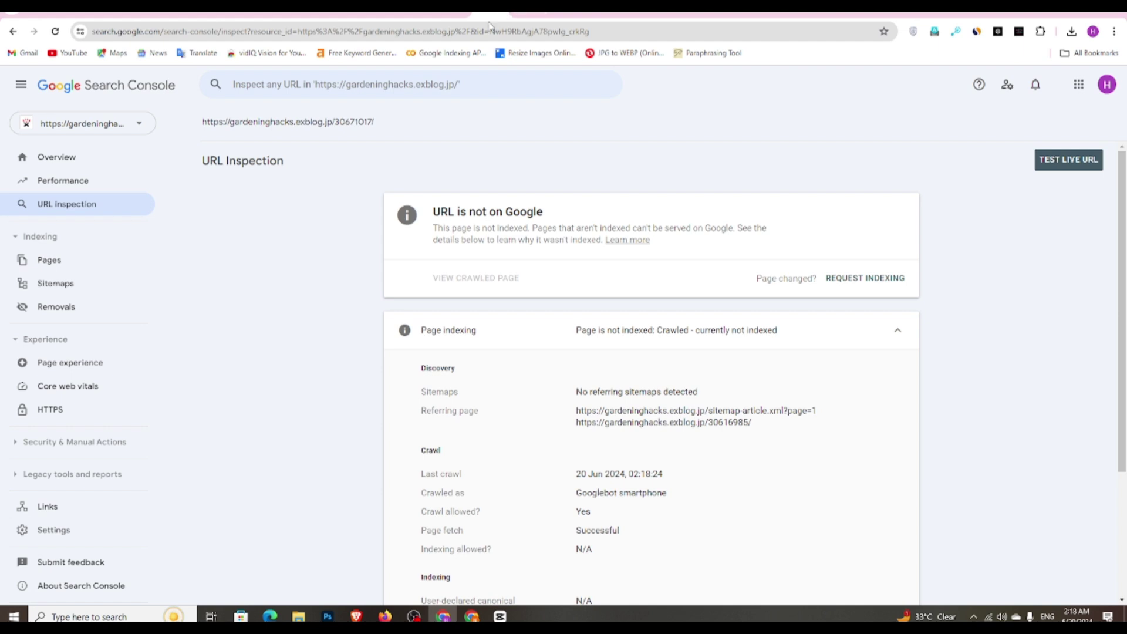
Switch to the excite blog article list and copy the link address of the "Harnessing Nature's Bounty" article
click(441, 85)
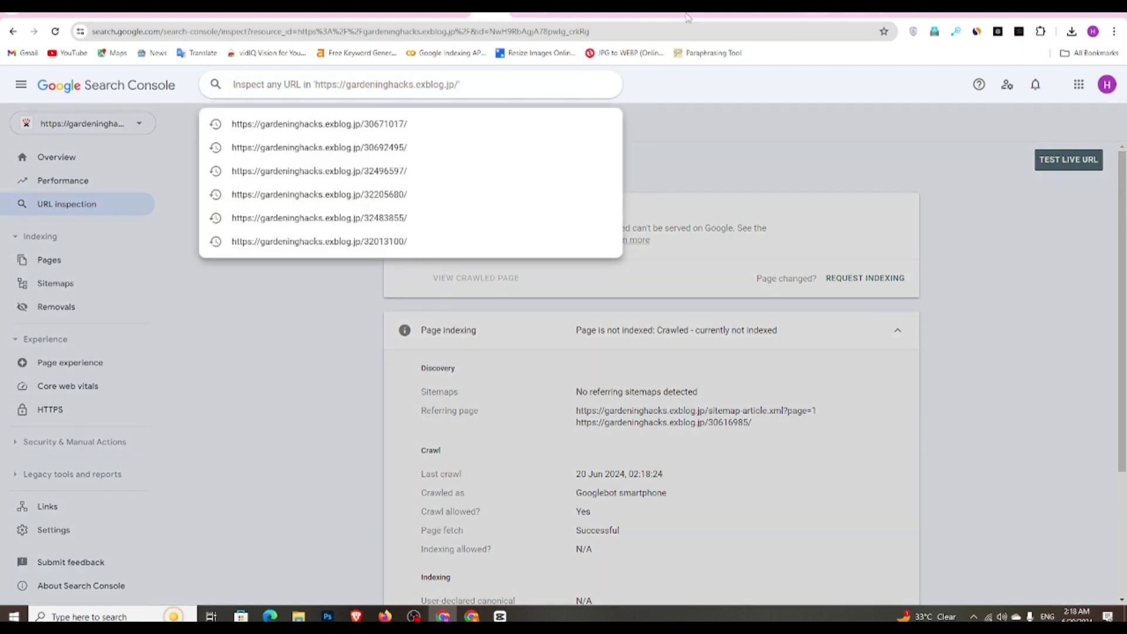
key(ctrl+Tab)
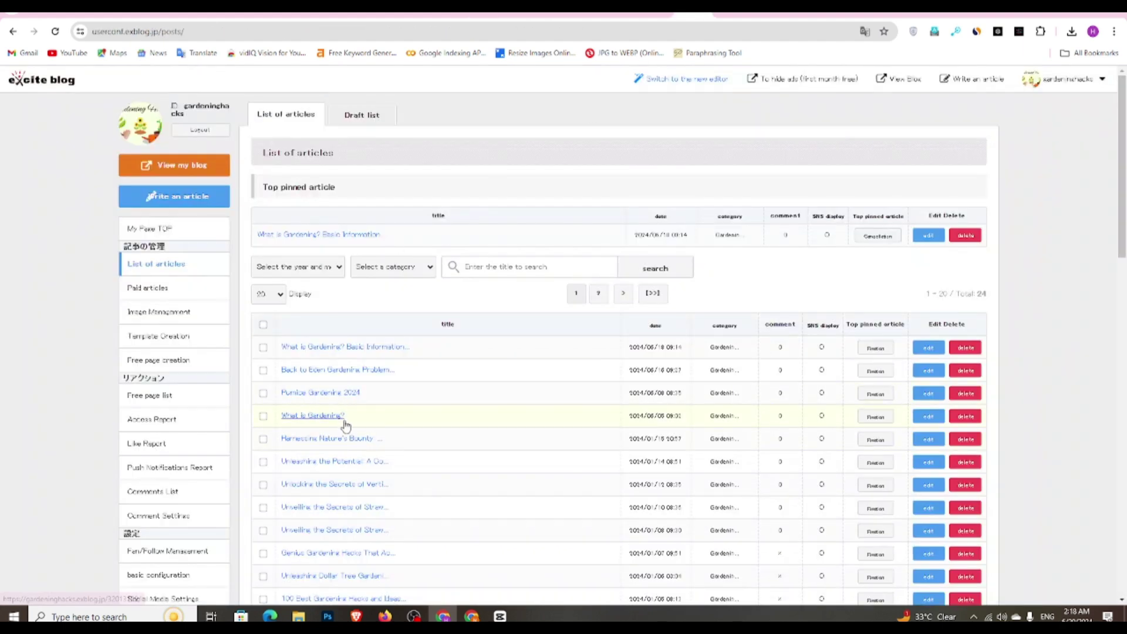
right_click(323, 440)
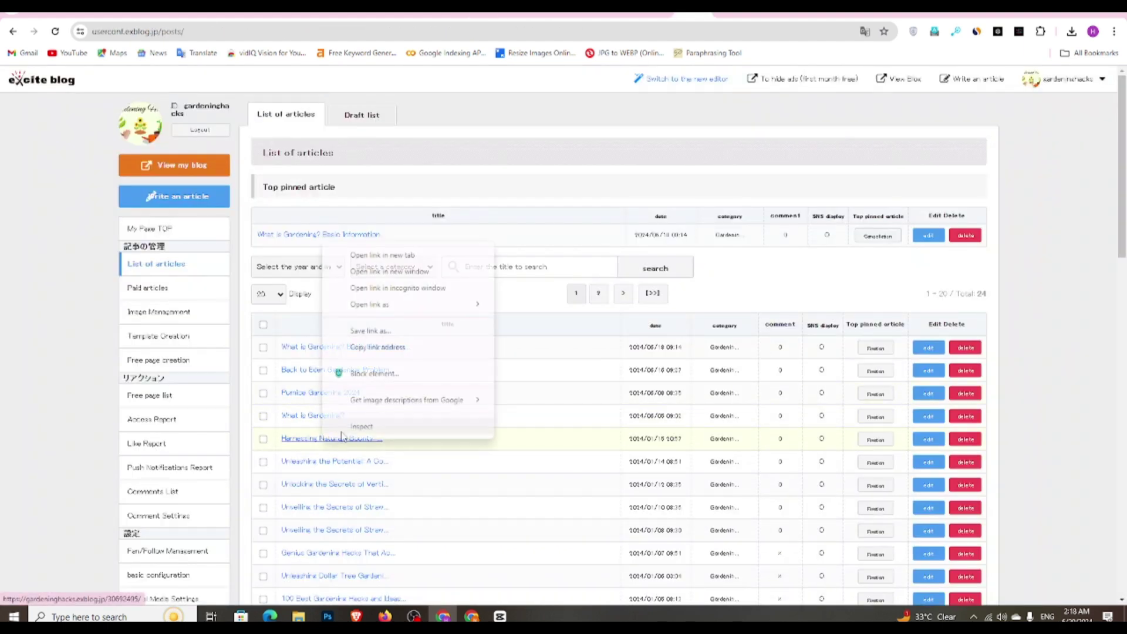
click(376, 349)
key(ctrl+shift+Tab)
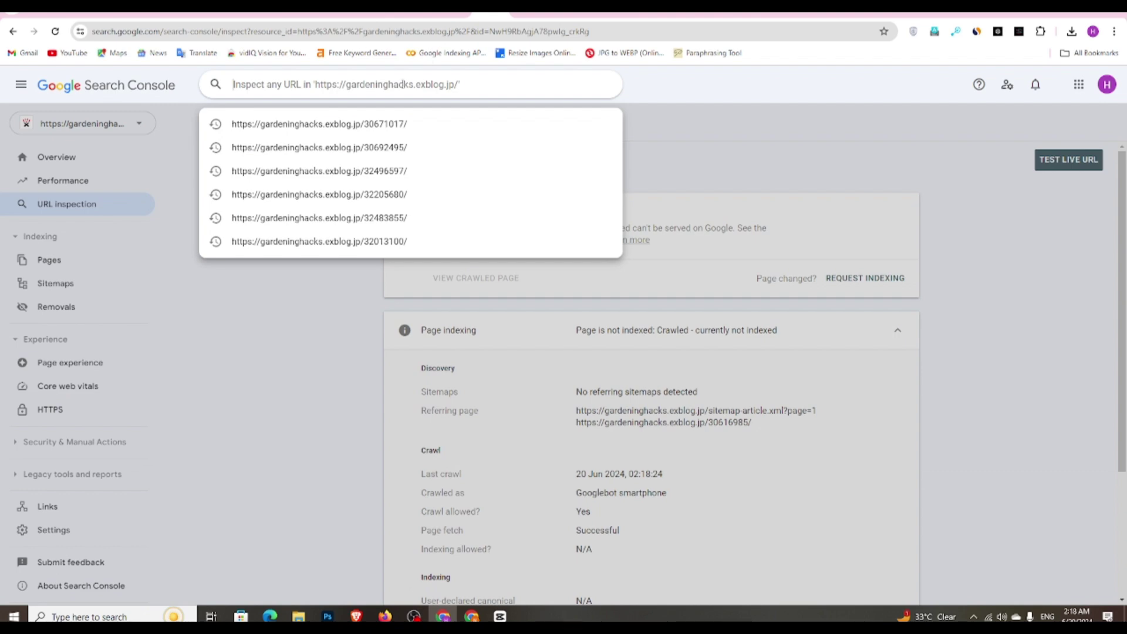
right_click(404, 84)
click(427, 198)
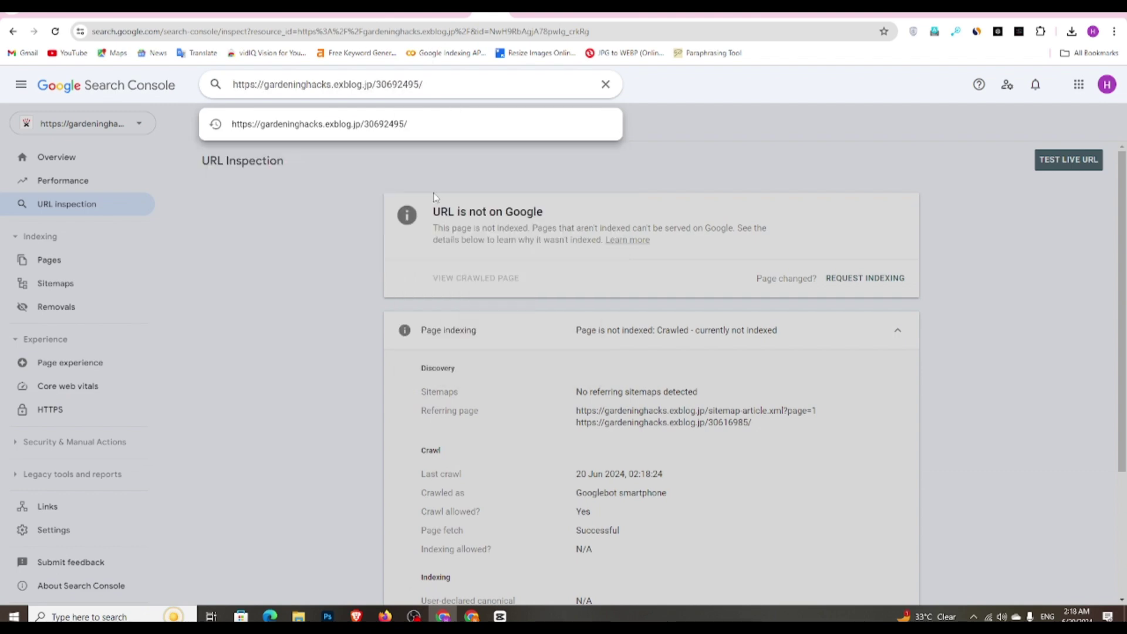
key(Return)
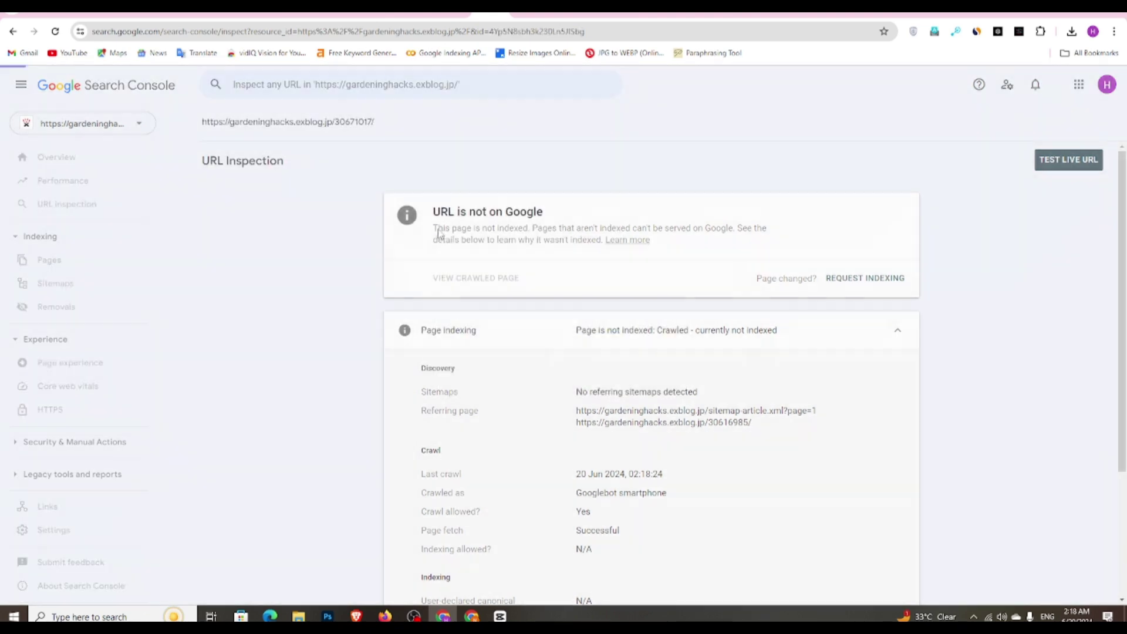
key(ctrl+Tab)
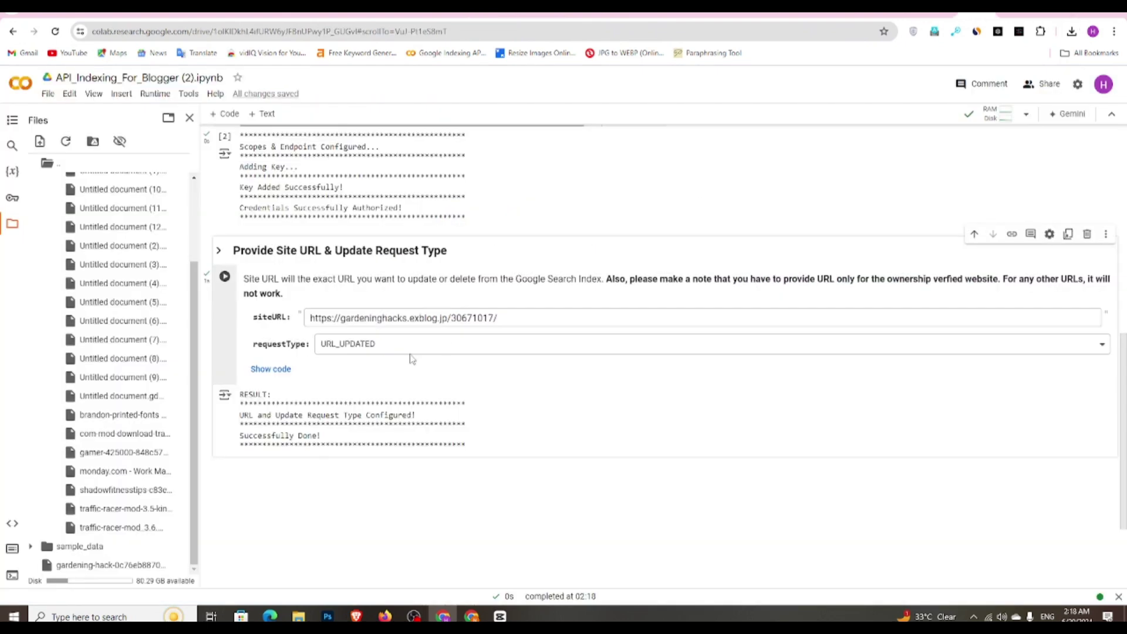
click(448, 317)
key(ctrl+a)
right_click(447, 318)
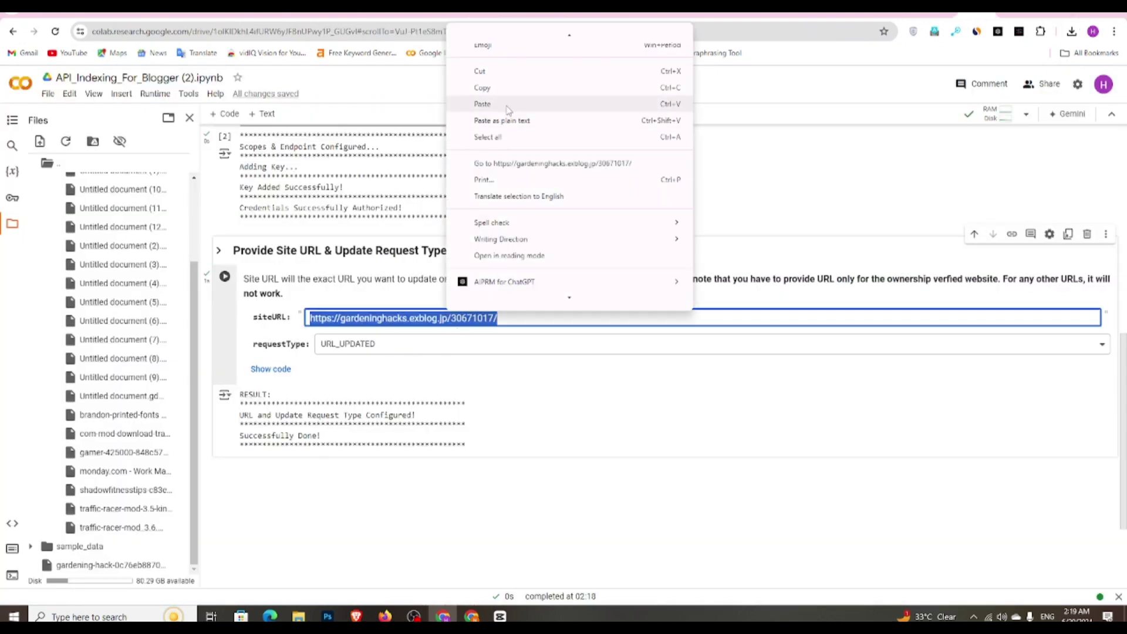
click(511, 103)
click(226, 279)
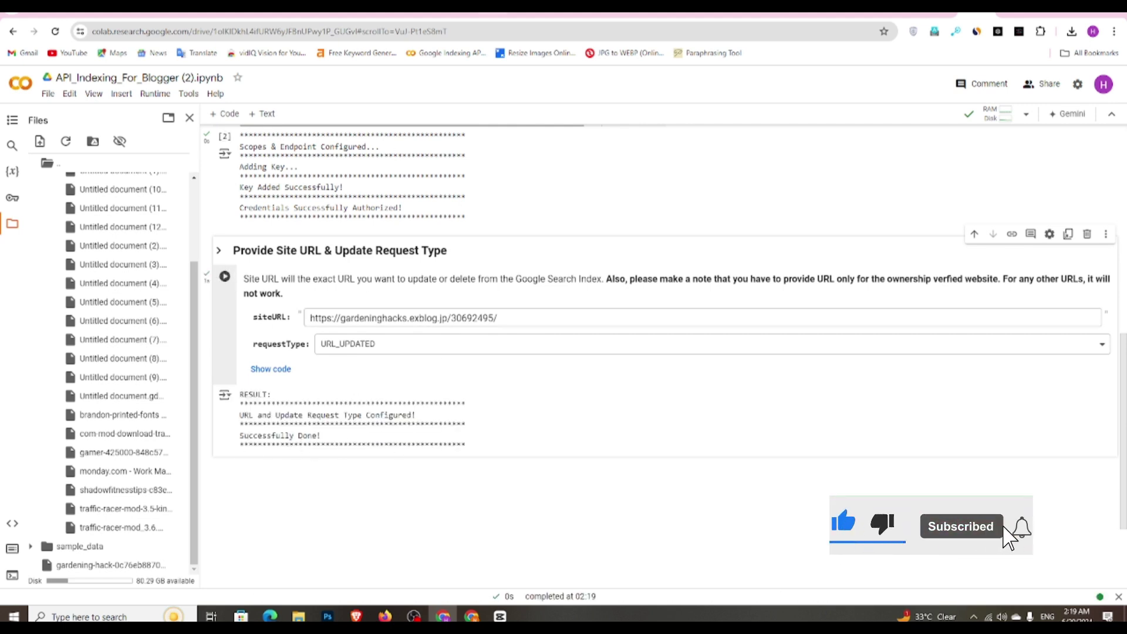
click(490, 11)
click(412, 84)
right_click(412, 84)
click(445, 194)
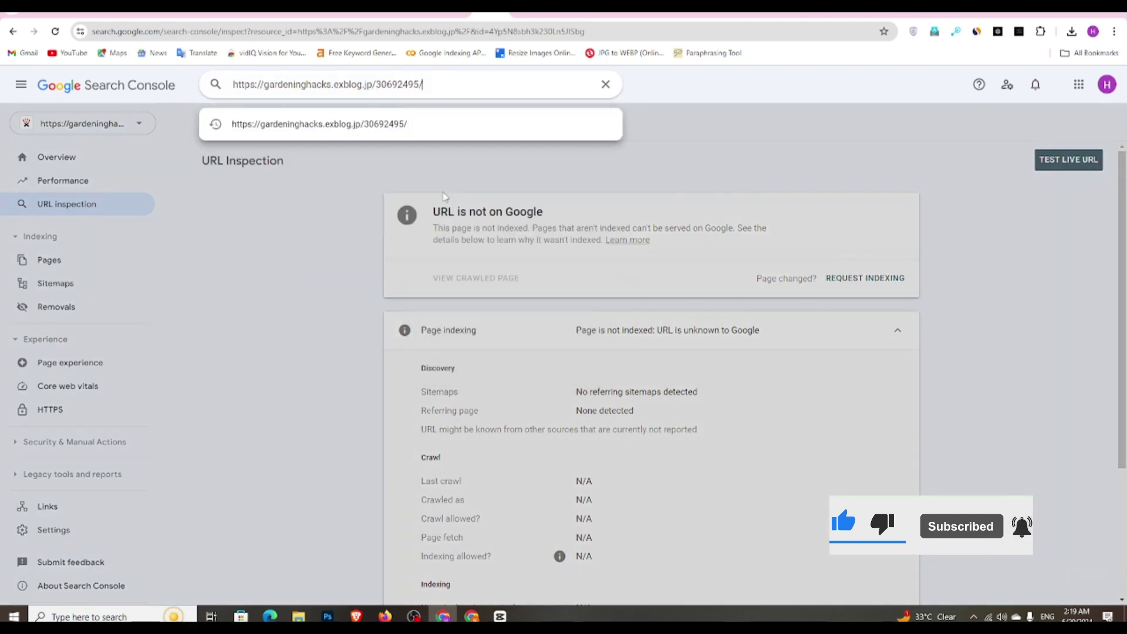
key(Return)
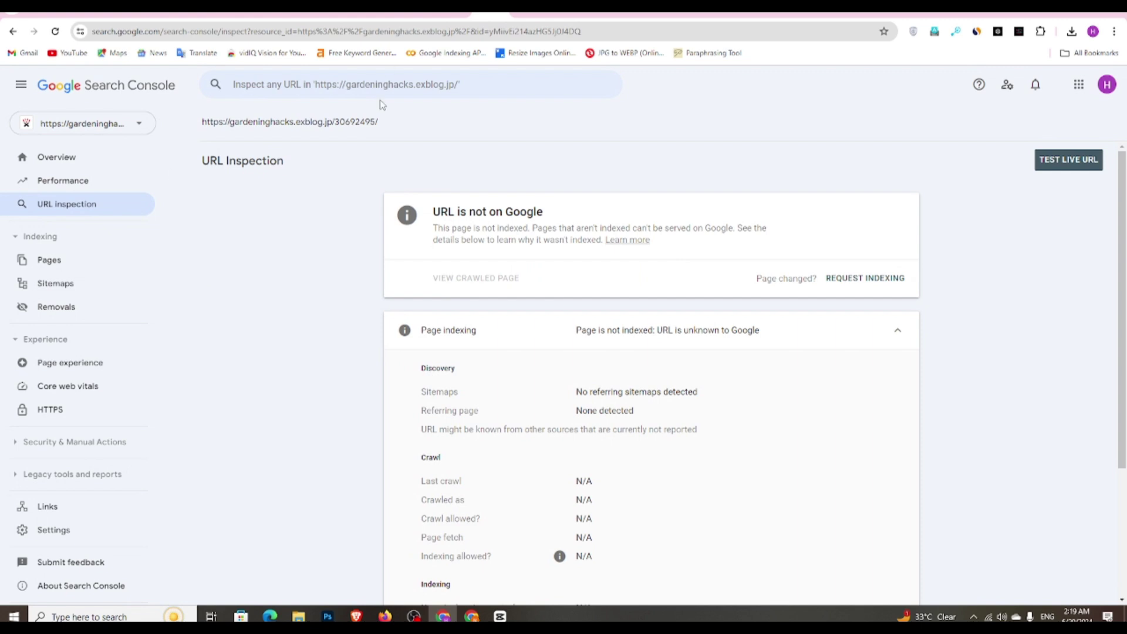
Inspect the recent URLs ending in 32496597 and 30671017, and review the page indexing details of the second one
click(382, 87)
click(387, 167)
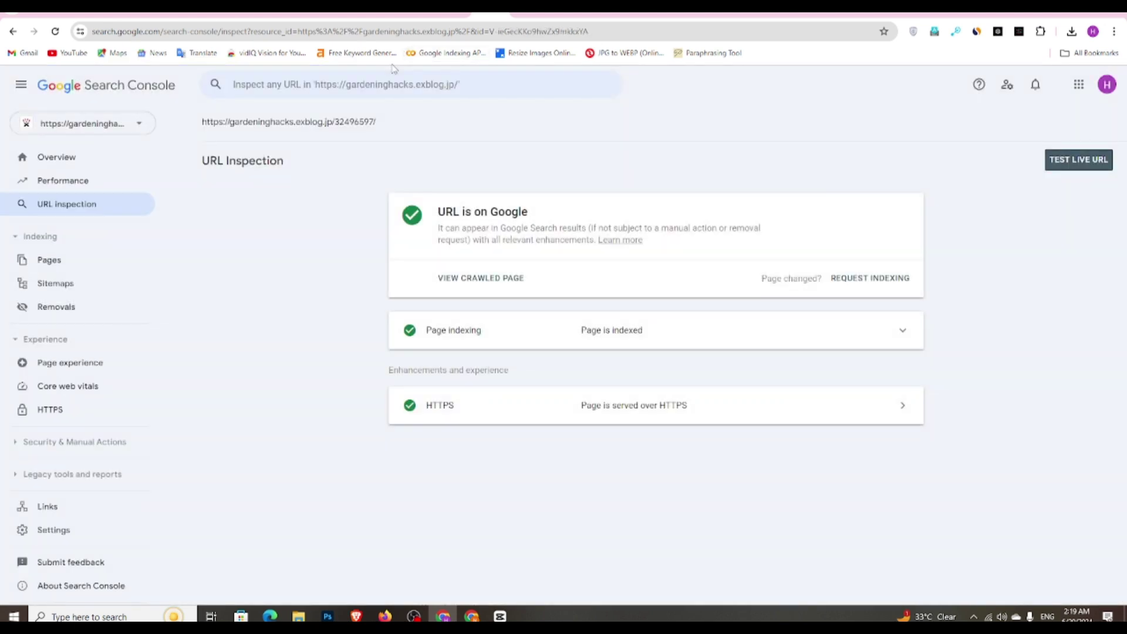
click(380, 83)
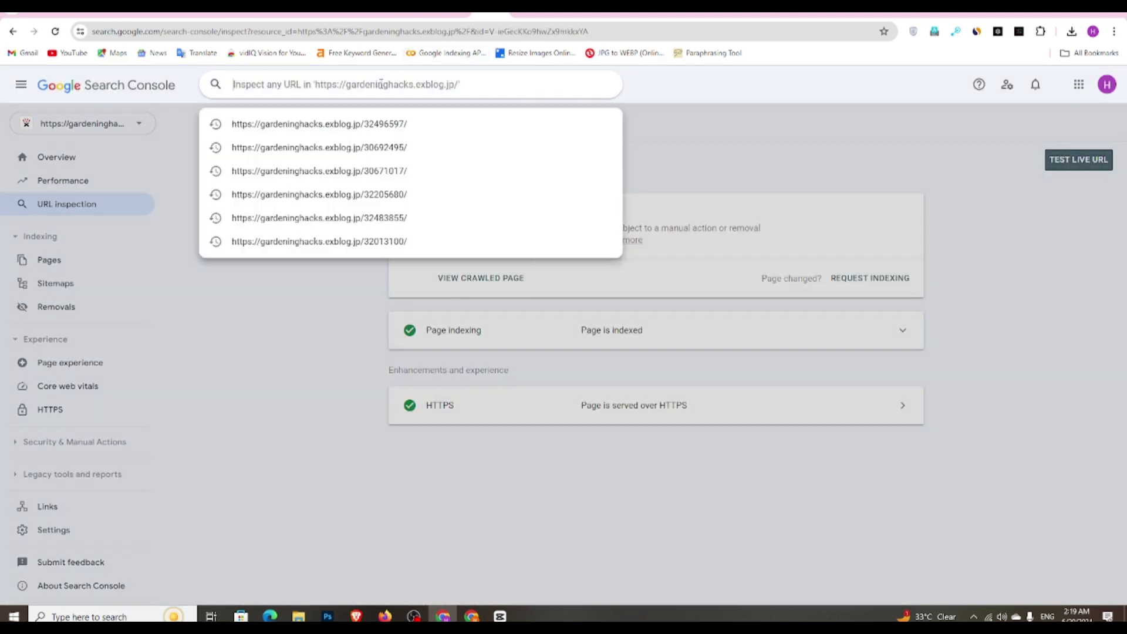
click(387, 172)
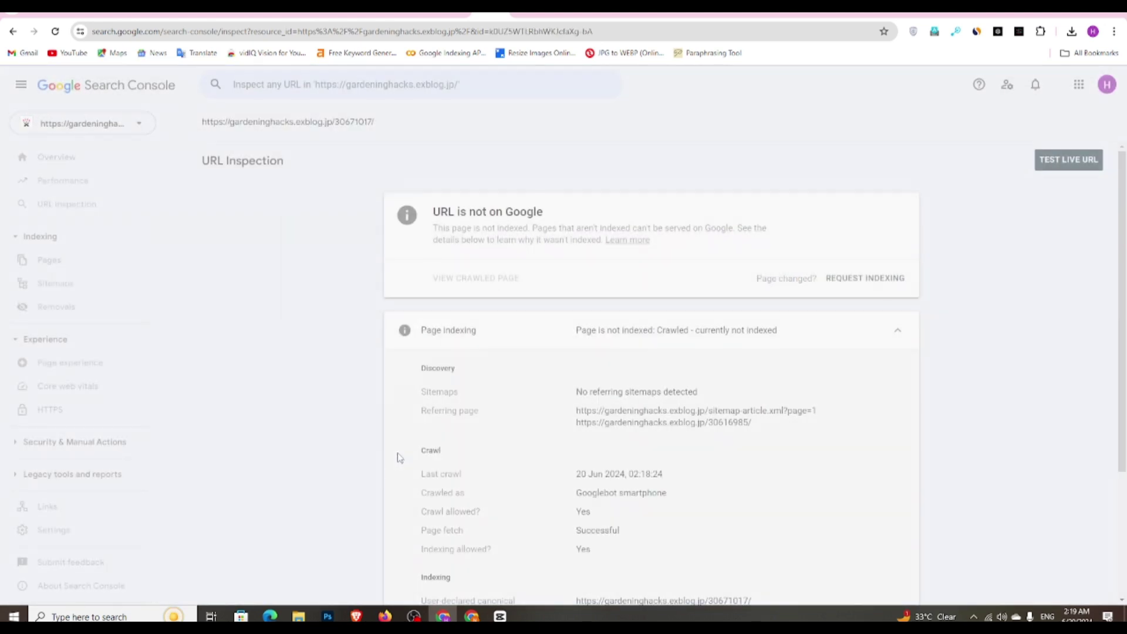
scroll(588, 411, down, 3)
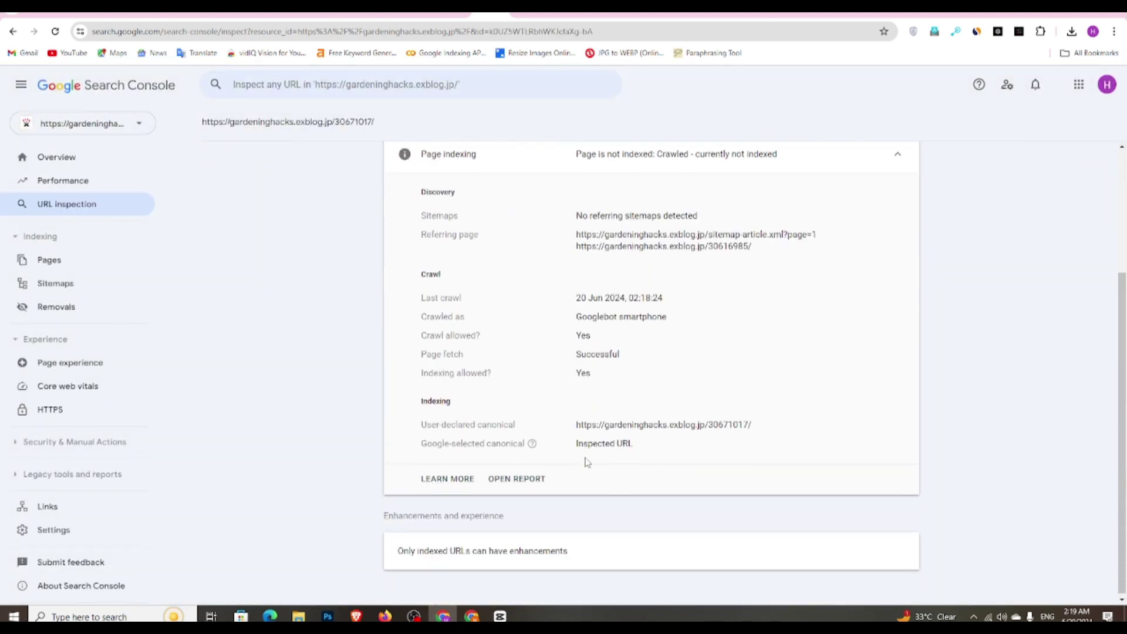
scroll(513, 425, up, 3)
click(378, 85)
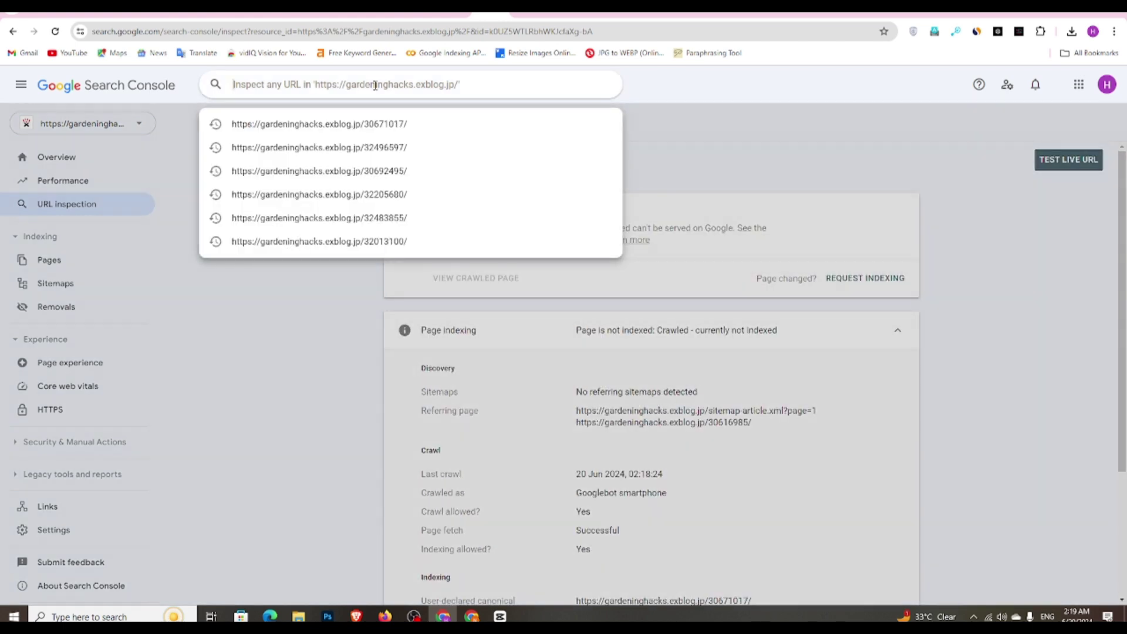
right_click(376, 87)
click(422, 200)
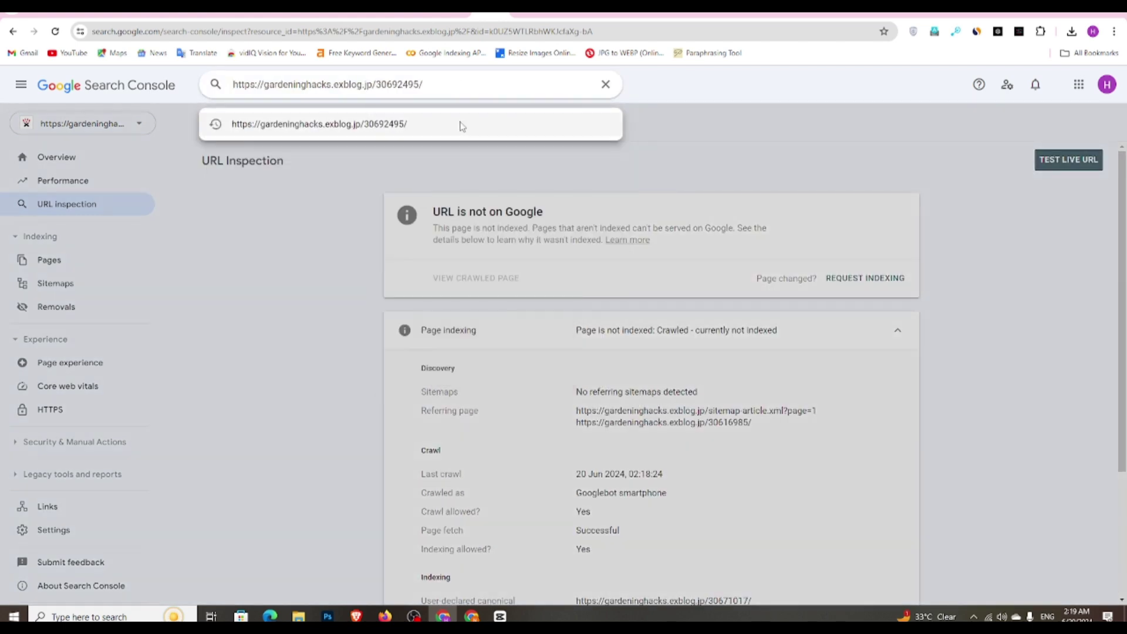
click(462, 126)
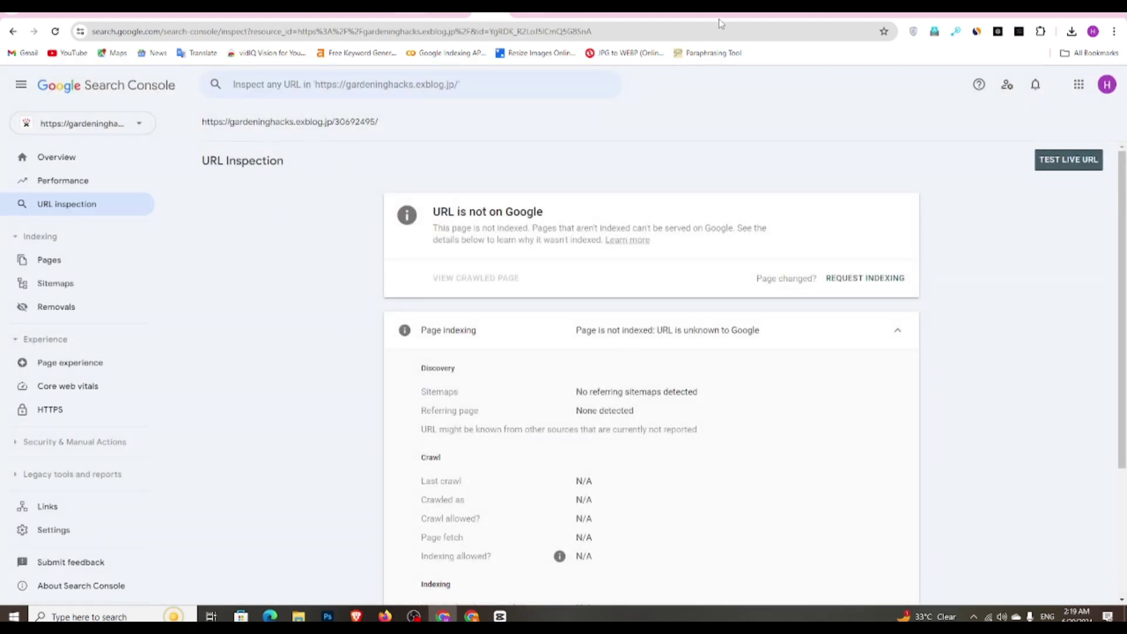
key(ctrl+Tab)
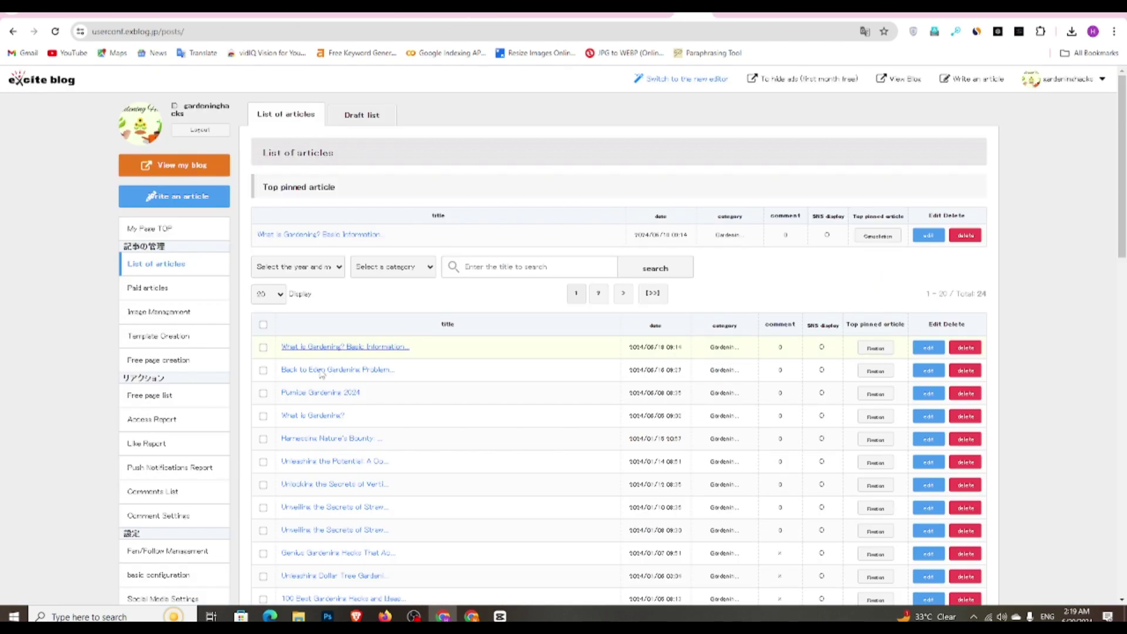
right_click(362, 488)
click(416, 394)
key(ctrl+Tab)
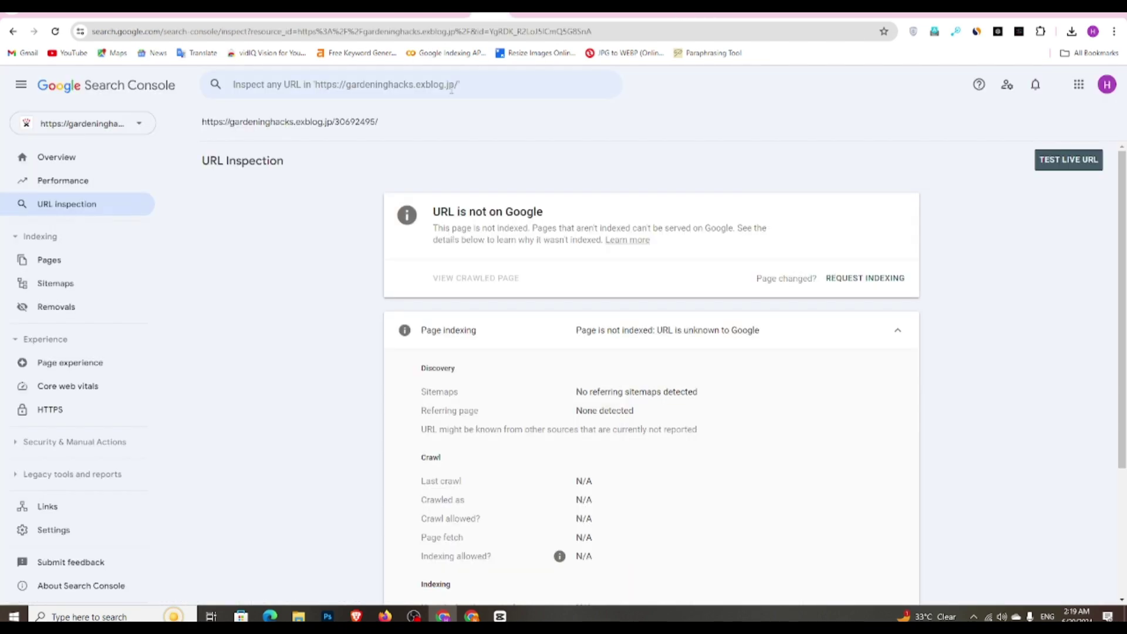
click(455, 84)
right_click(456, 85)
click(493, 197)
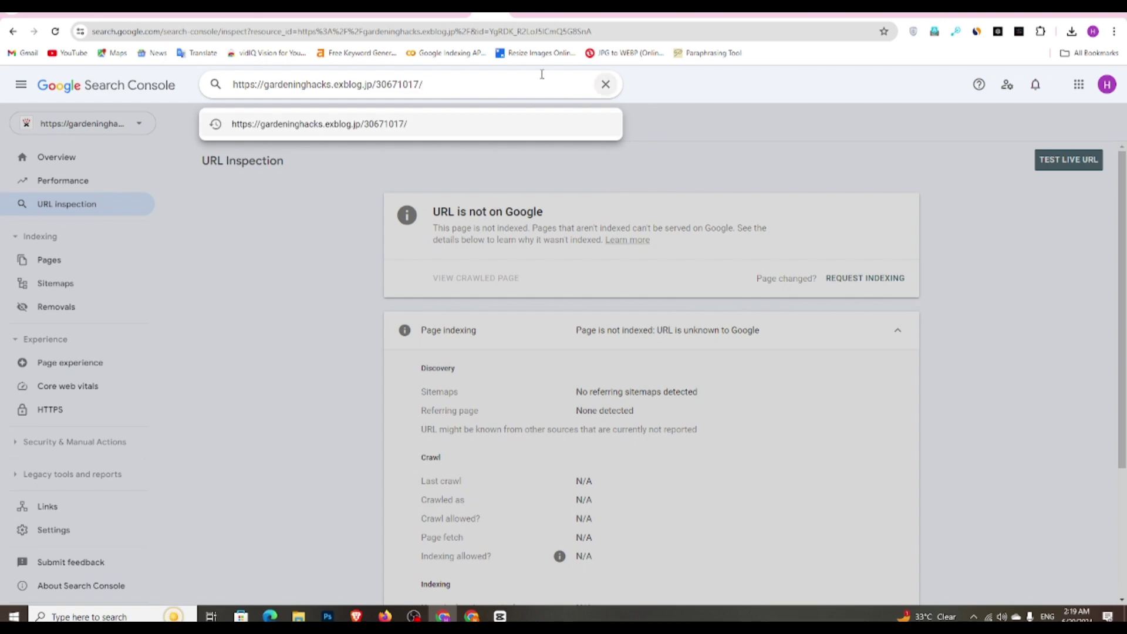
Switch to the excite blog article list and copy the link address of the "Genius Gardening Hacks That Ap..." article
key(ctrl+Tab)
scroll(344, 537, down, 3)
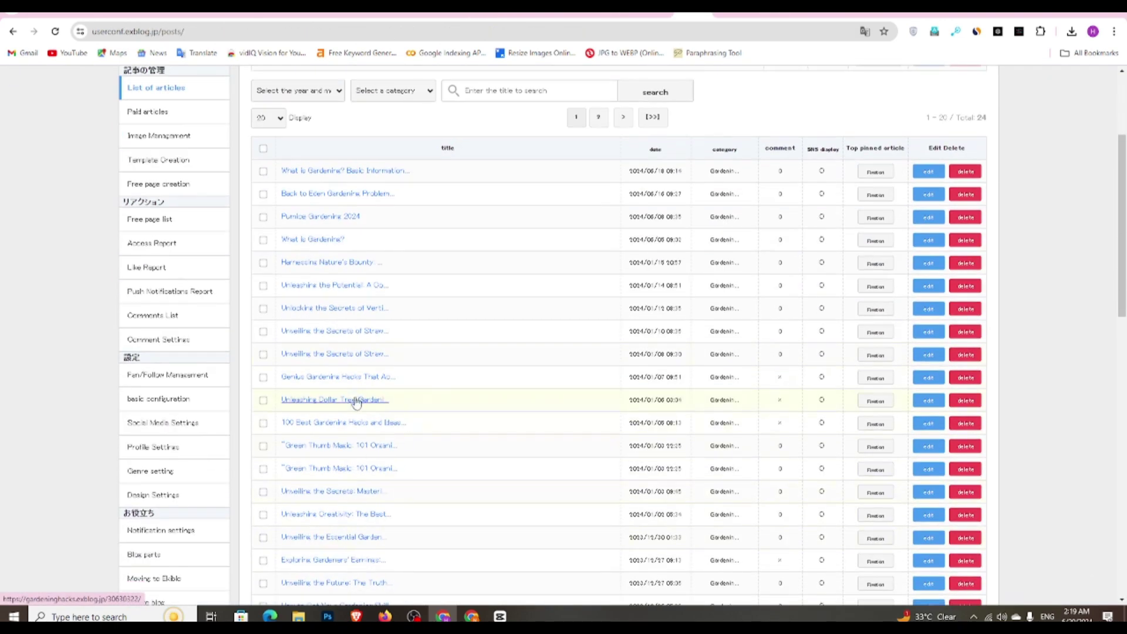
right_click(346, 376)
click(394, 479)
key(ctrl+Tab)
drag(443, 87, 212, 118)
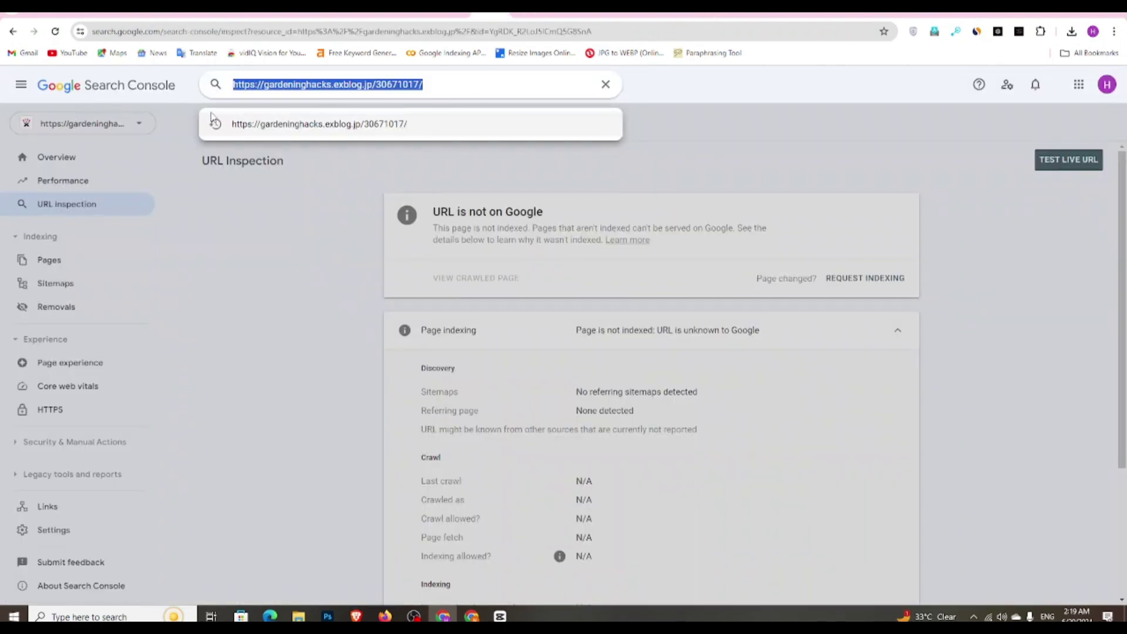
right_click(258, 87)
click(287, 166)
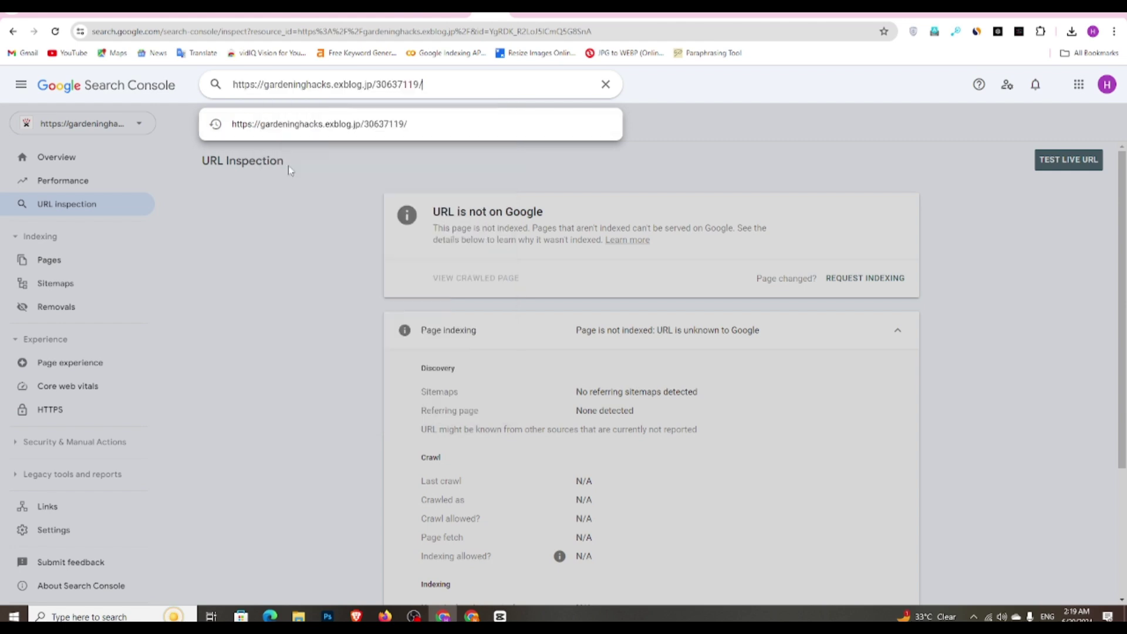
key(Return)
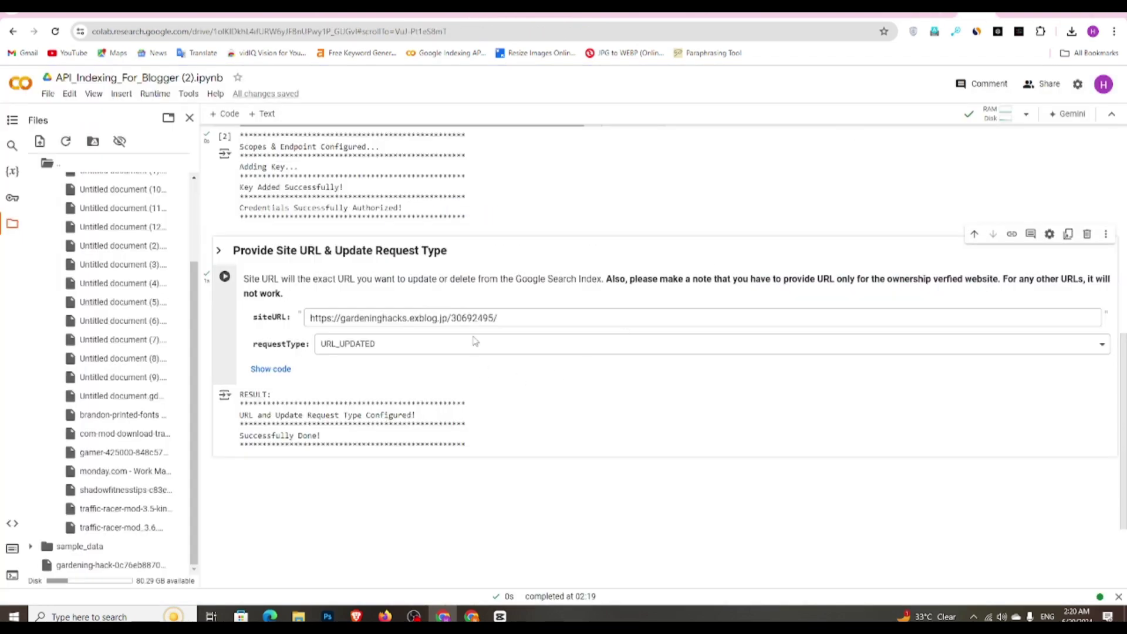
triple_click(486, 311)
right_click(485, 321)
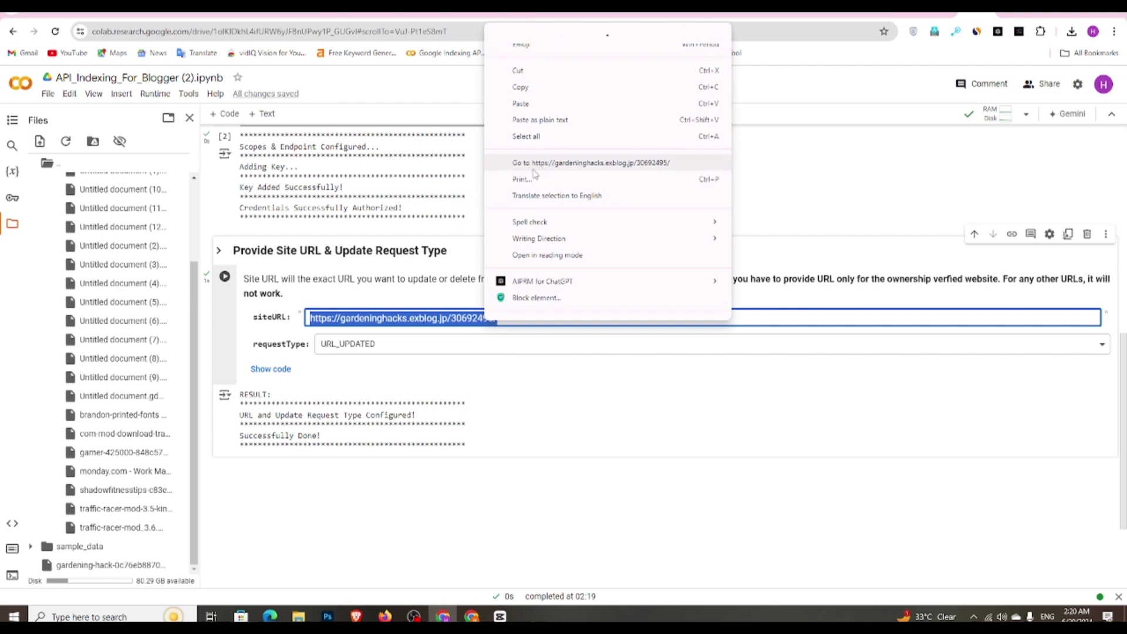
click(532, 105)
click(226, 278)
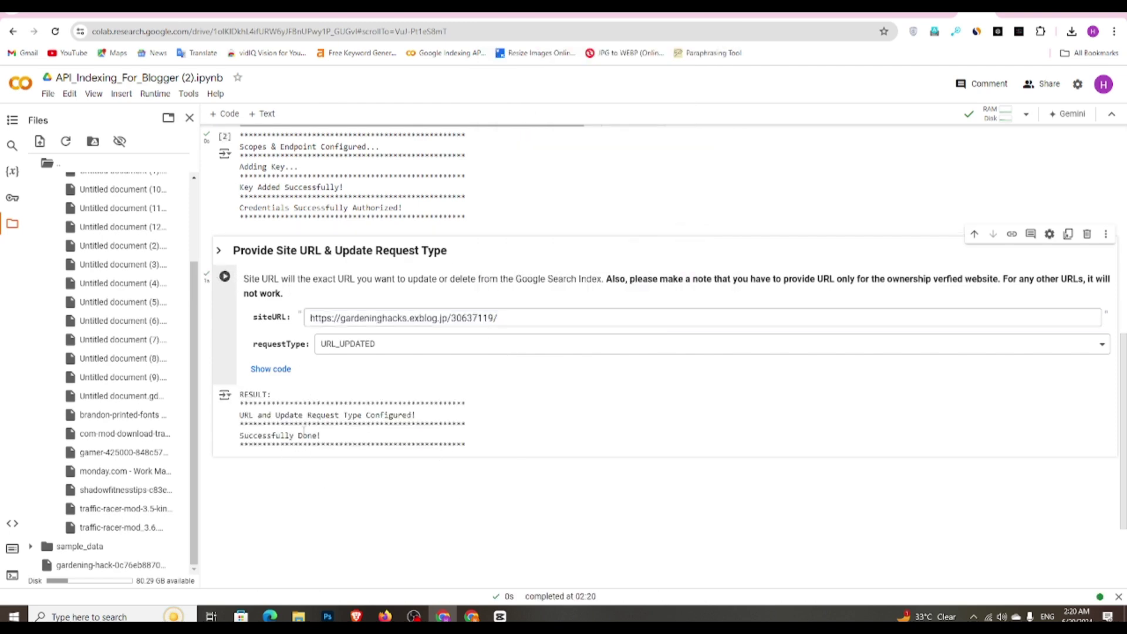
click(487, 13)
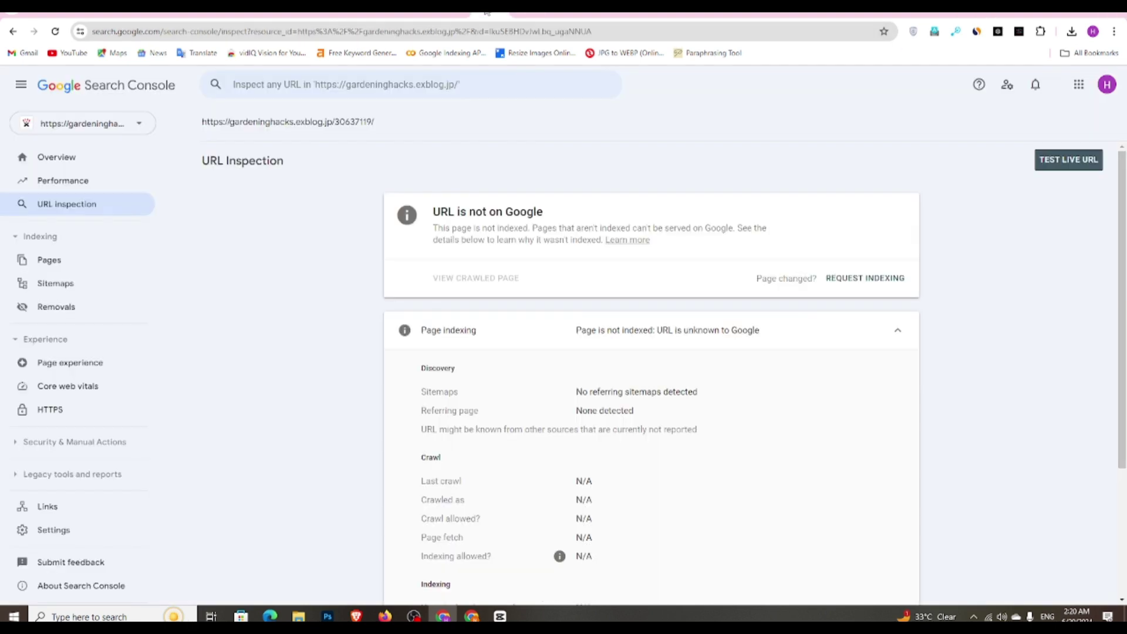
right_click(434, 83)
click(447, 203)
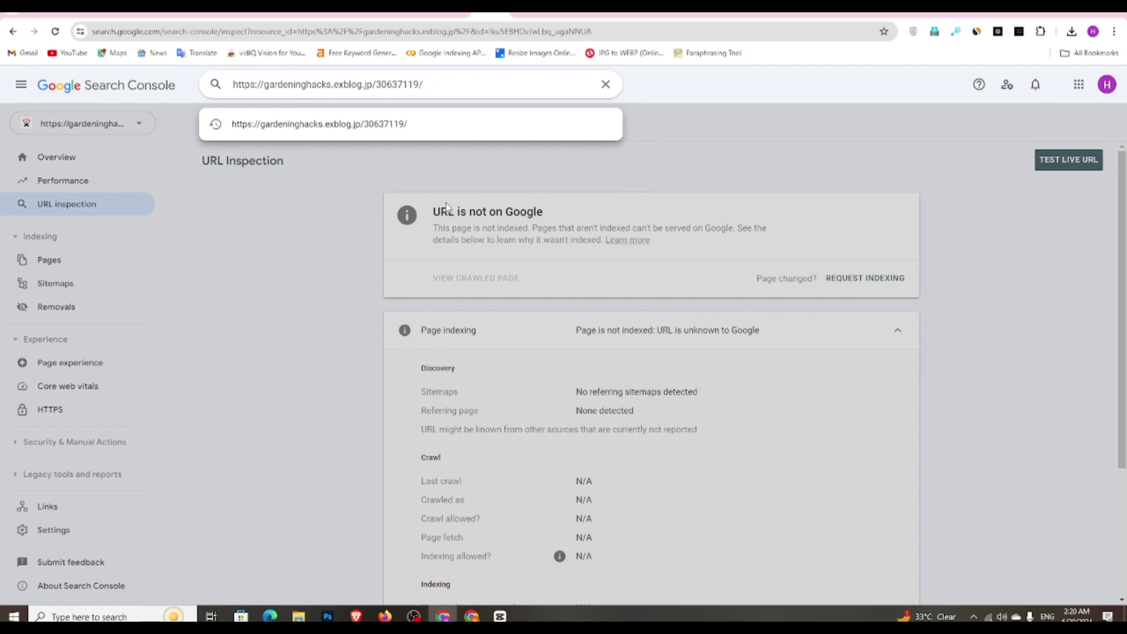
key(Return)
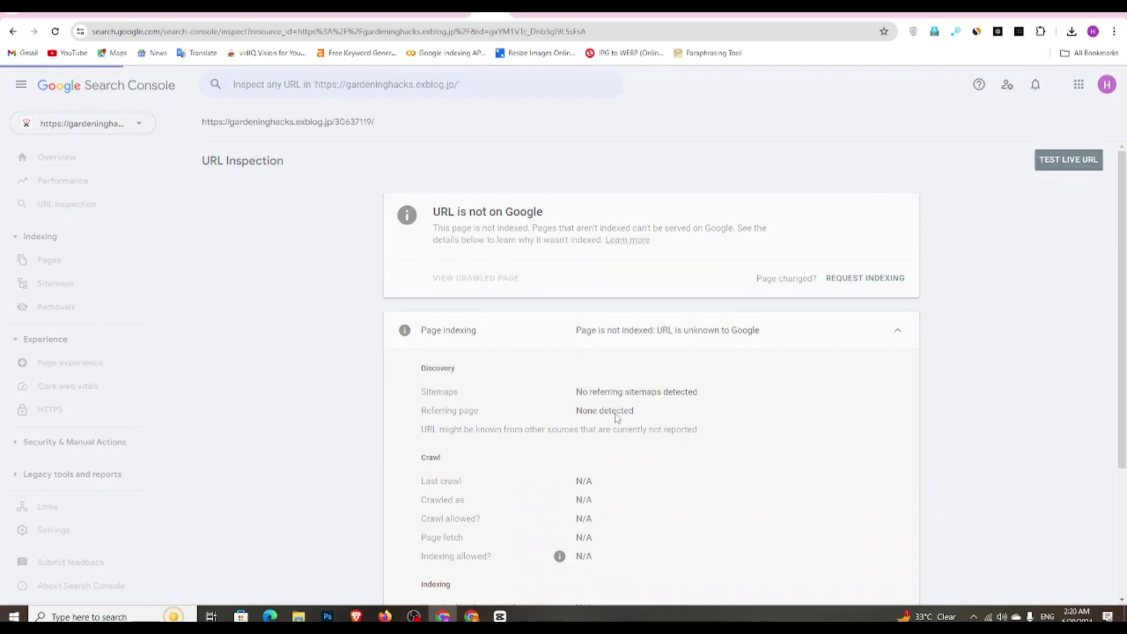
scroll(697, 478, down, 3)
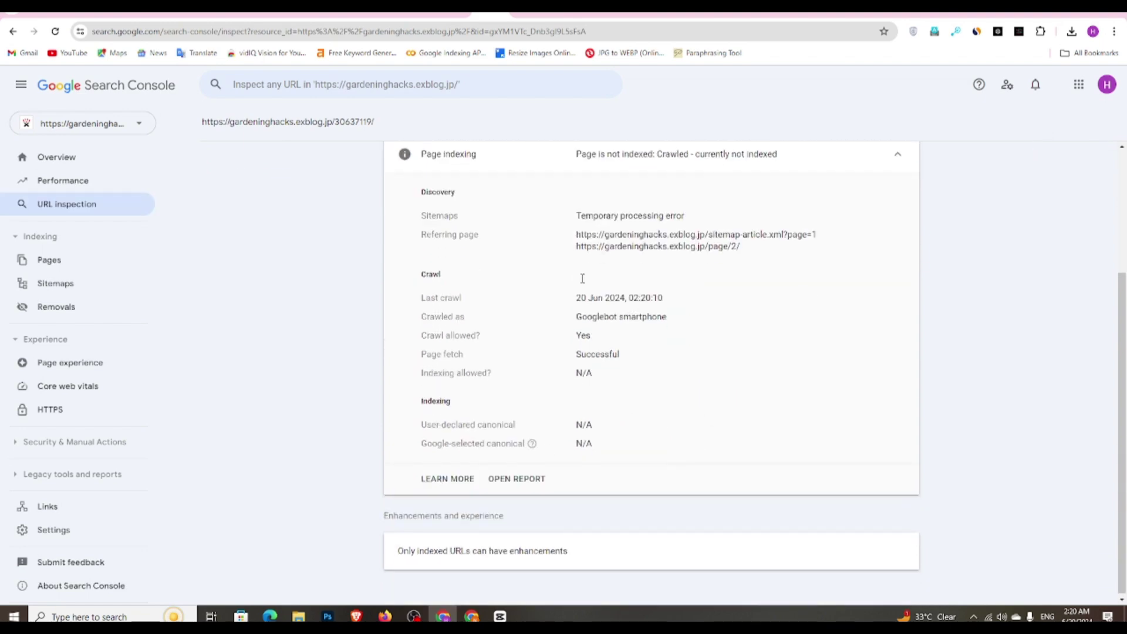
scroll(548, 370, up, 3)
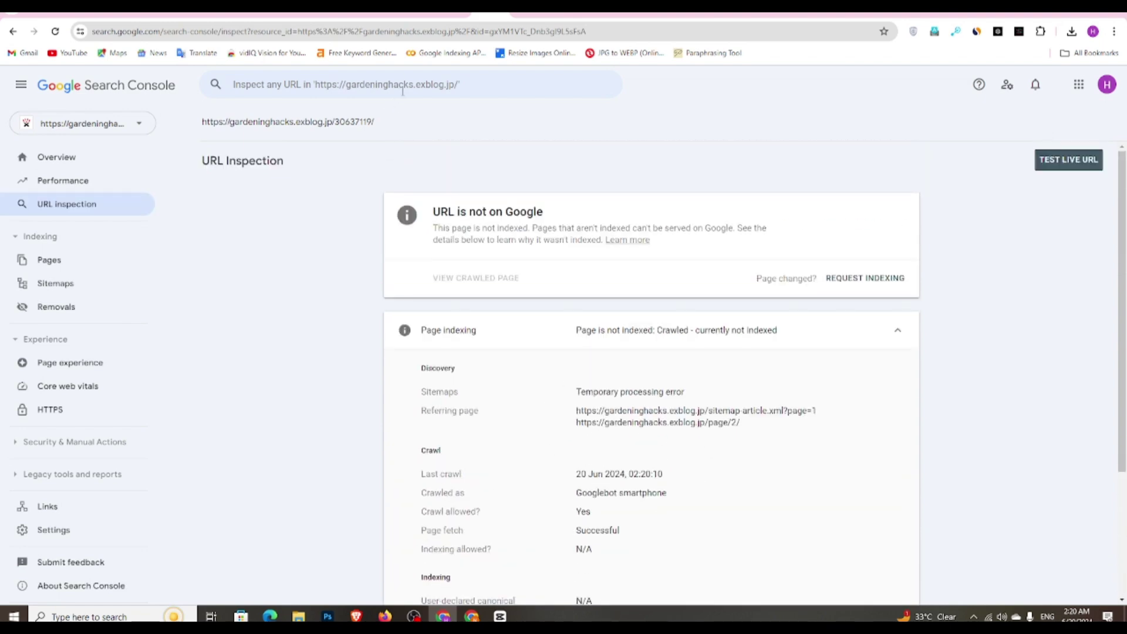
click(403, 91)
click(403, 168)
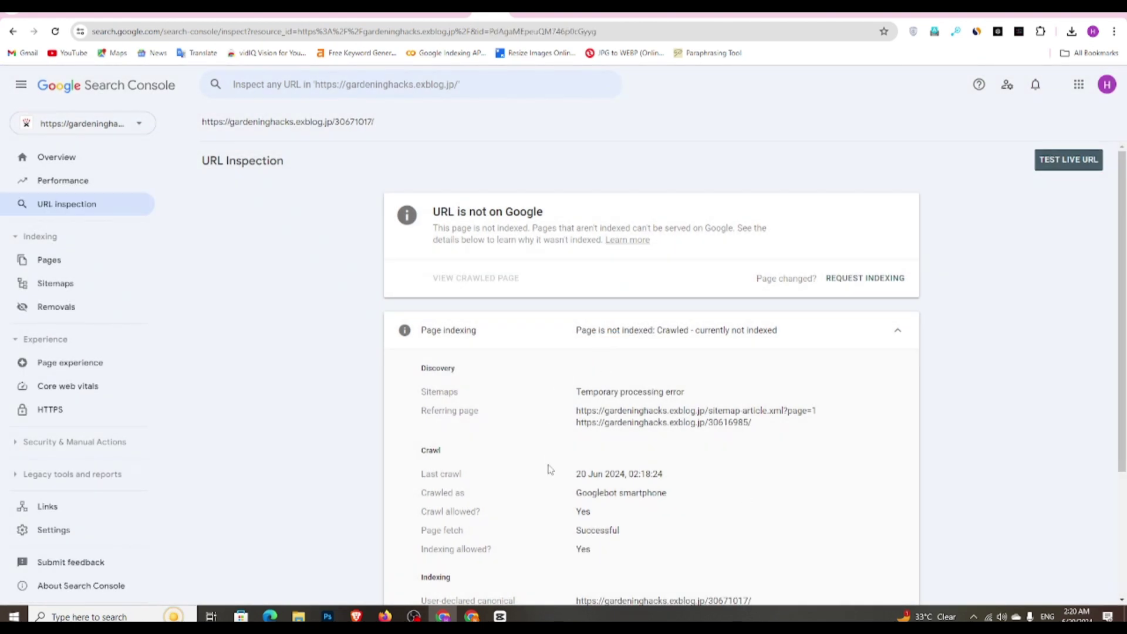
click(69, 286)
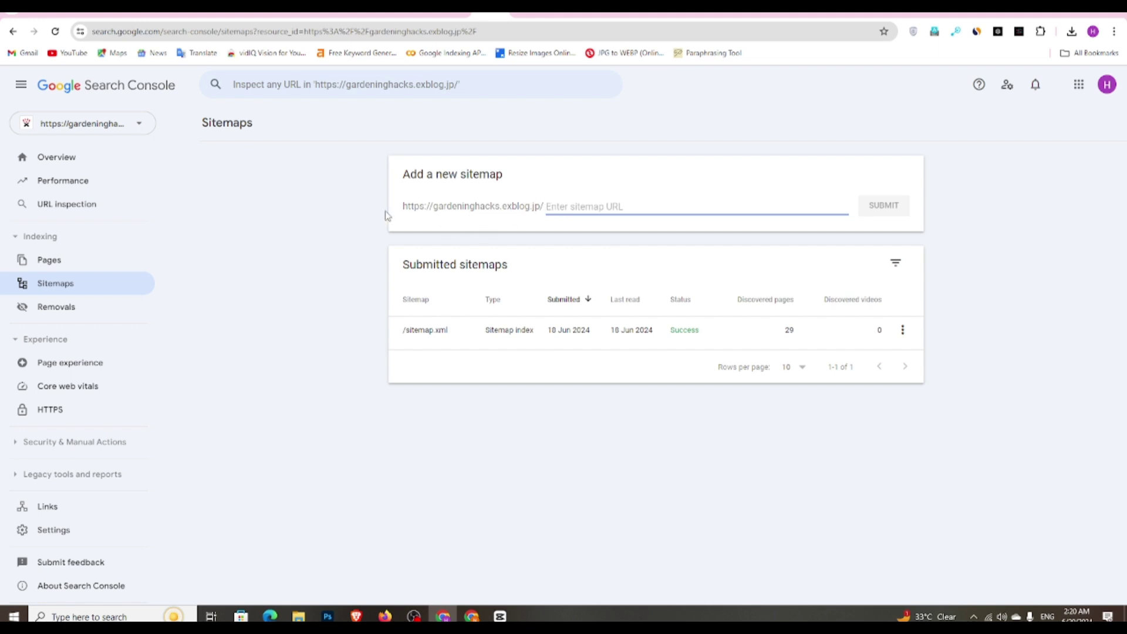
drag(386, 215, 479, 189)
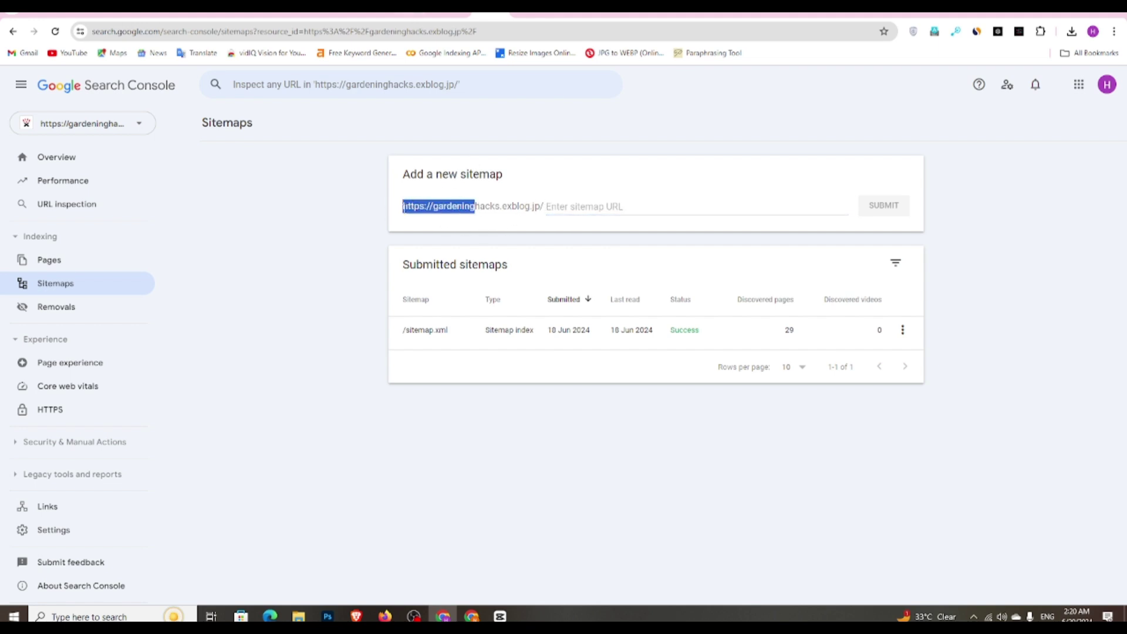
drag(404, 206, 547, 201)
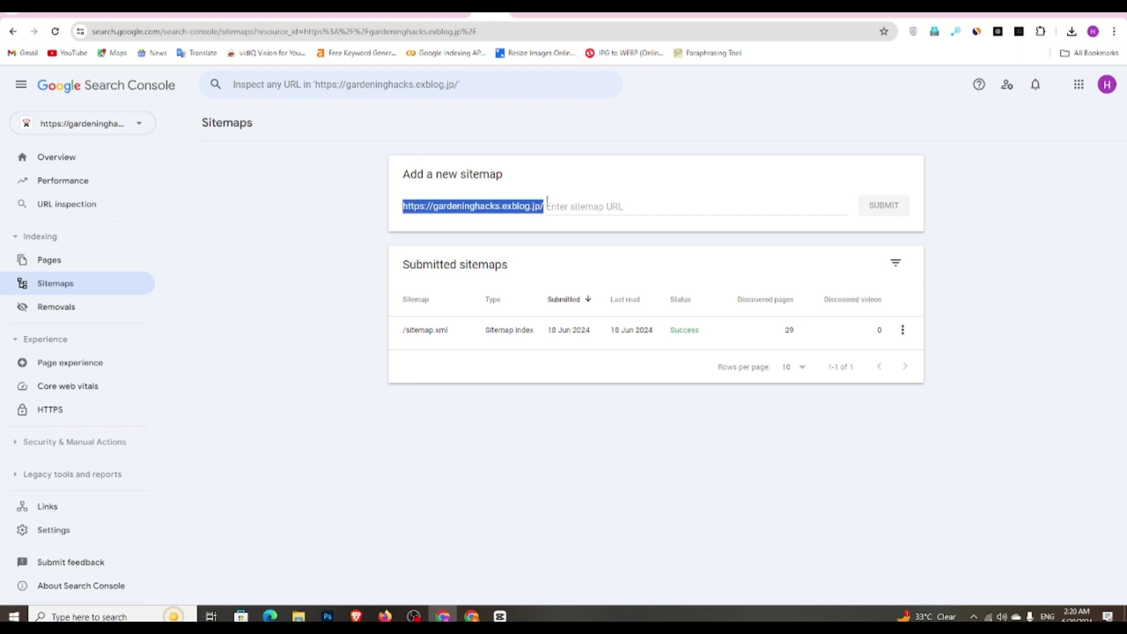
right_click(537, 210)
click(564, 221)
key(ctrl+Tab)
triple_click(370, 317)
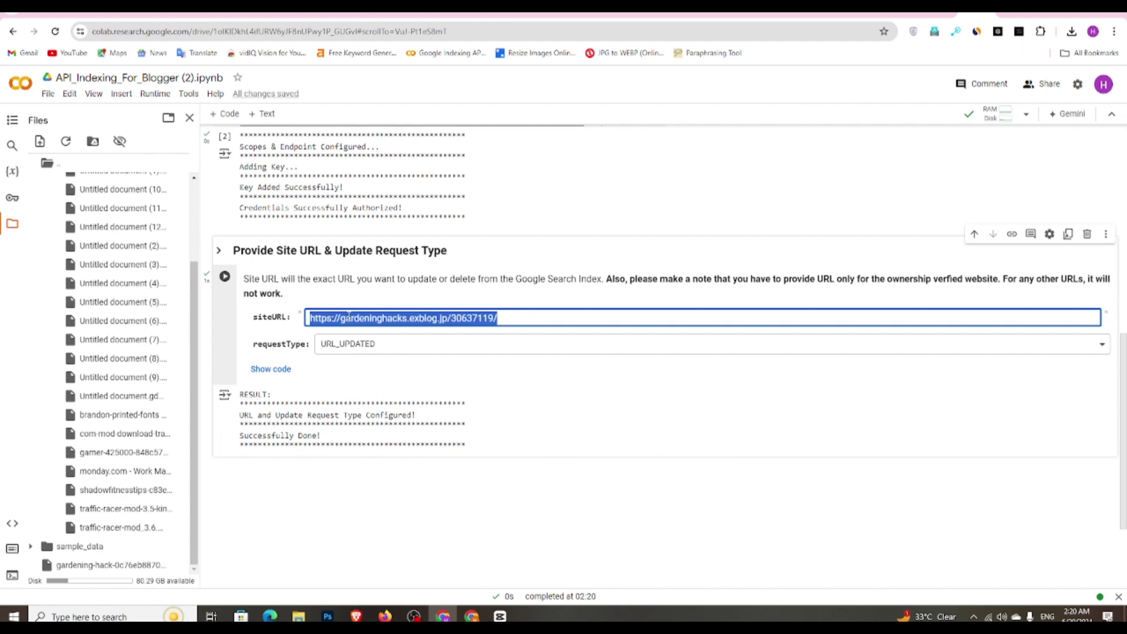
right_click(352, 317)
click(438, 109)
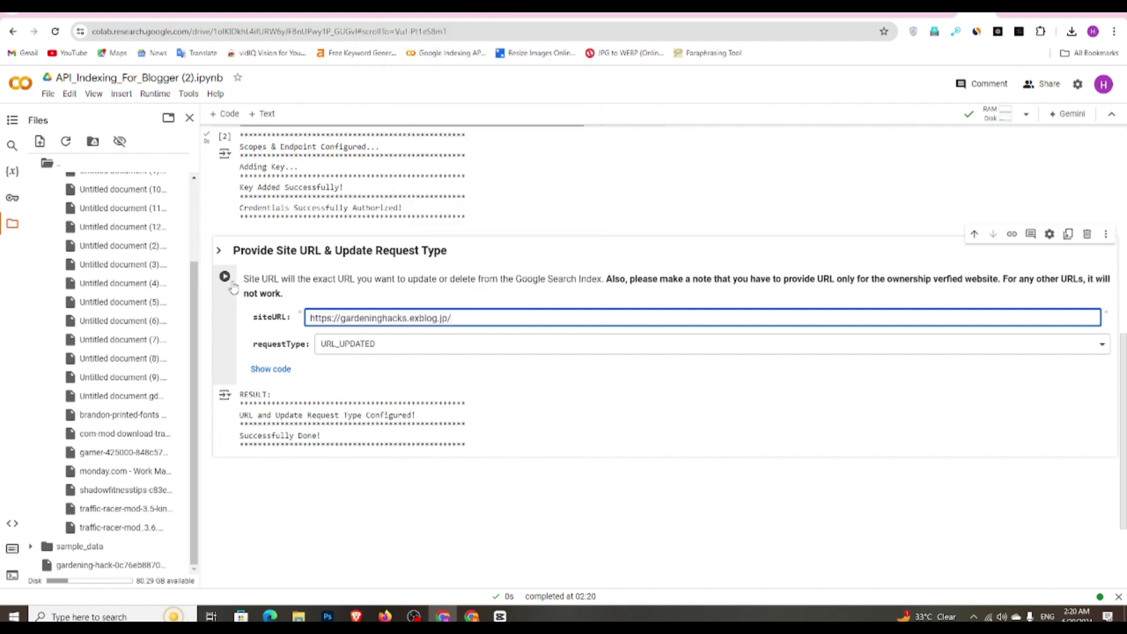
click(225, 277)
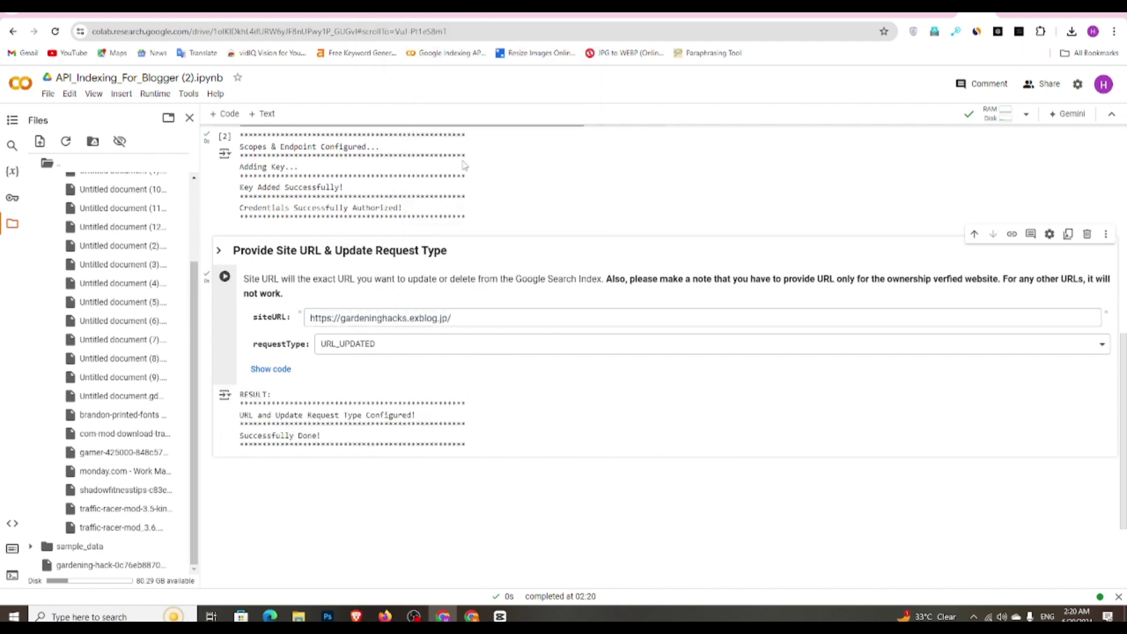
key(ctrl+shift+Tab)
key(ctrl+shift+Tab)
key(ctrl+shift+Tab)
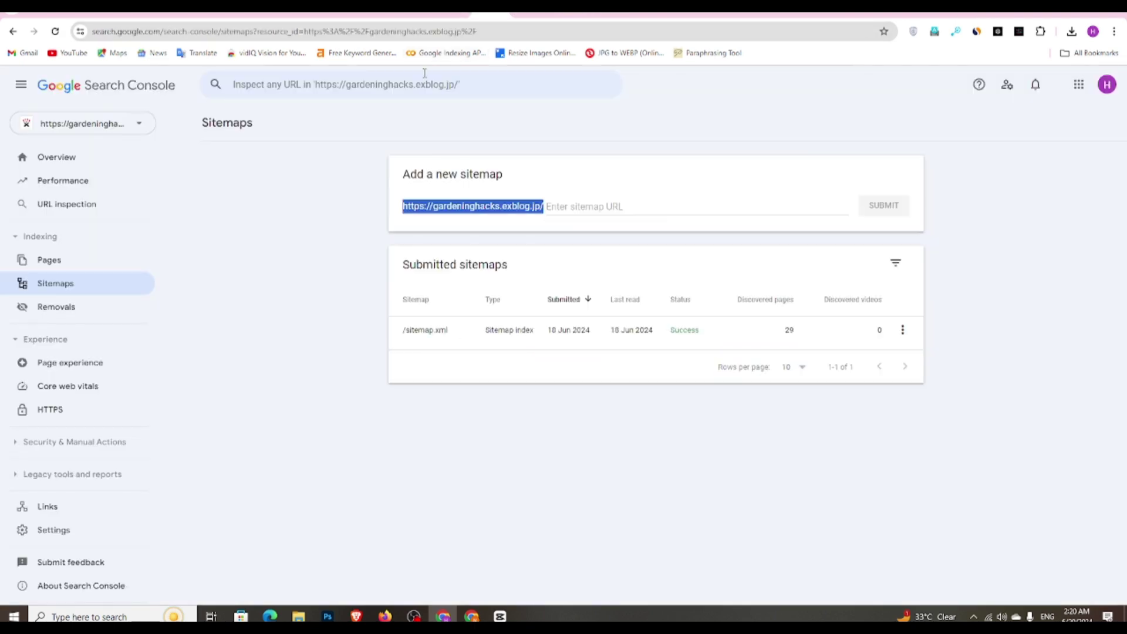
right_click(424, 72)
click(452, 196)
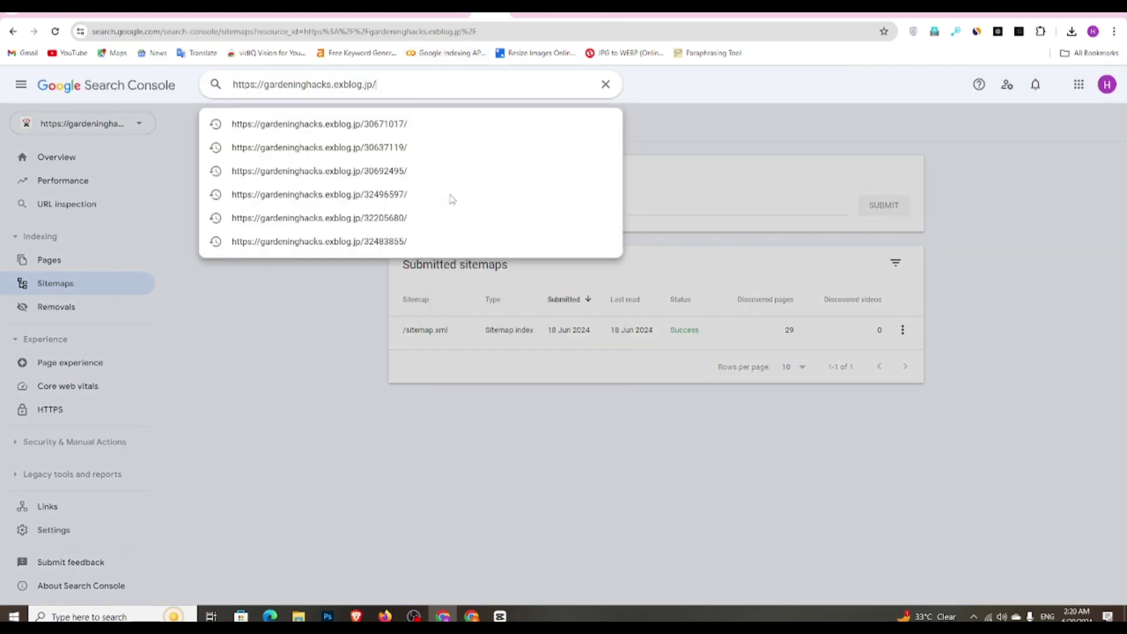
key(Return)
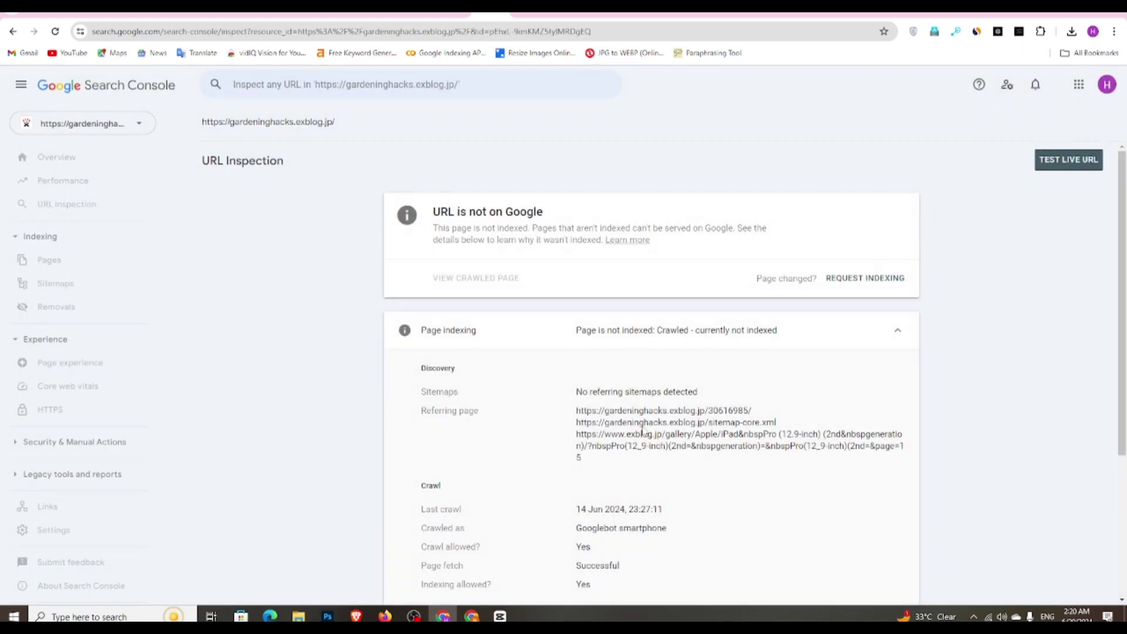
scroll(650, 409, down, 2)
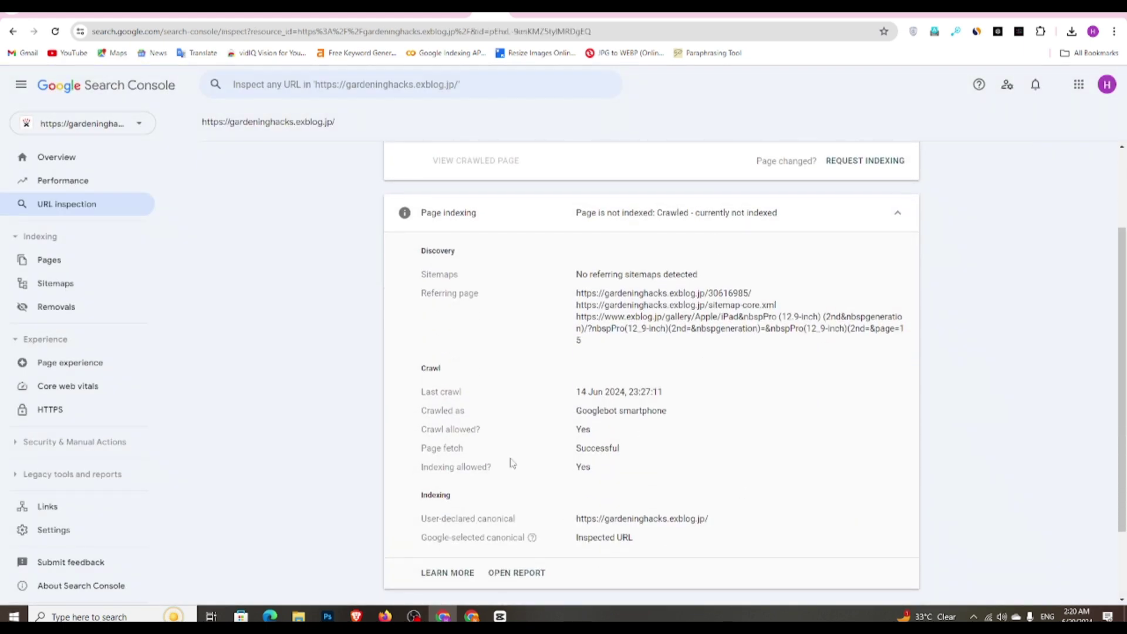
scroll(438, 475, up, 2)
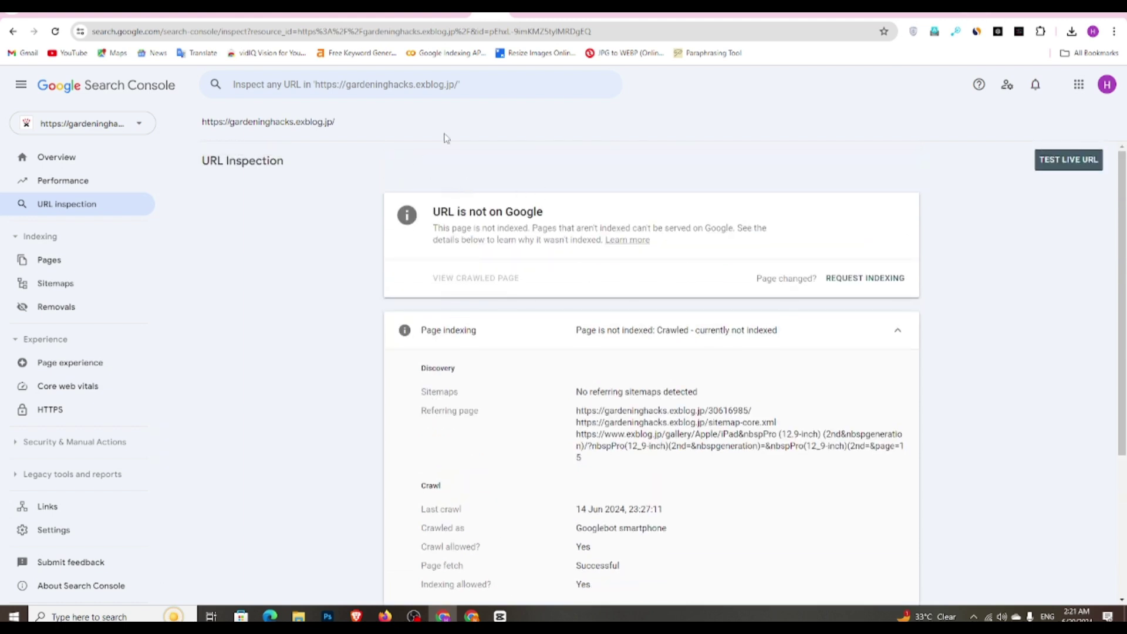
click(446, 81)
click(411, 148)
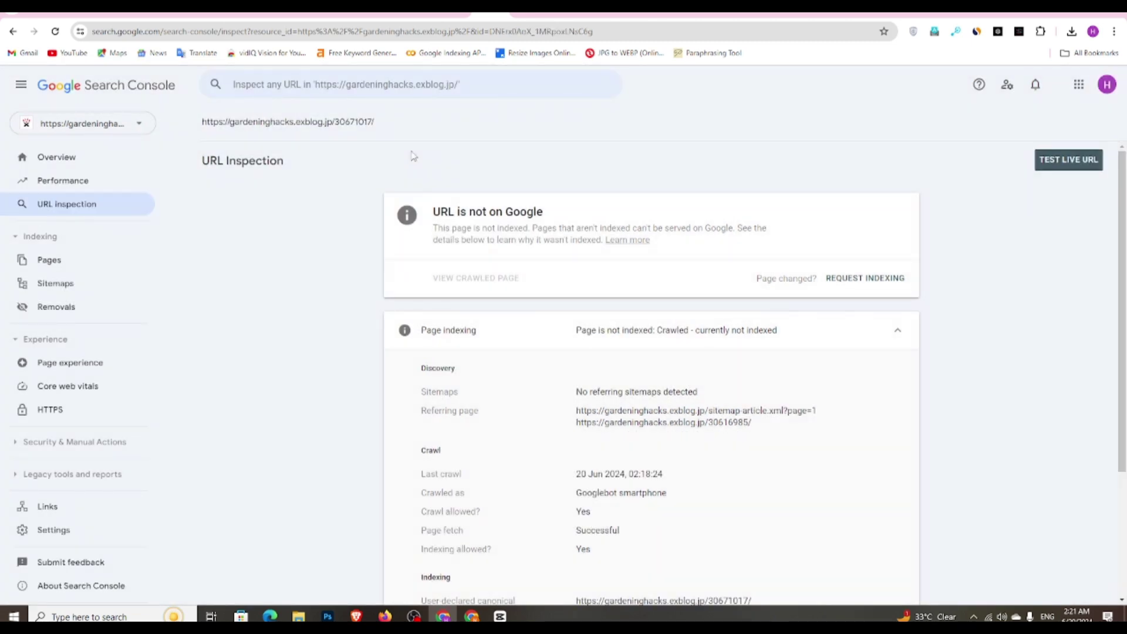
click(441, 85)
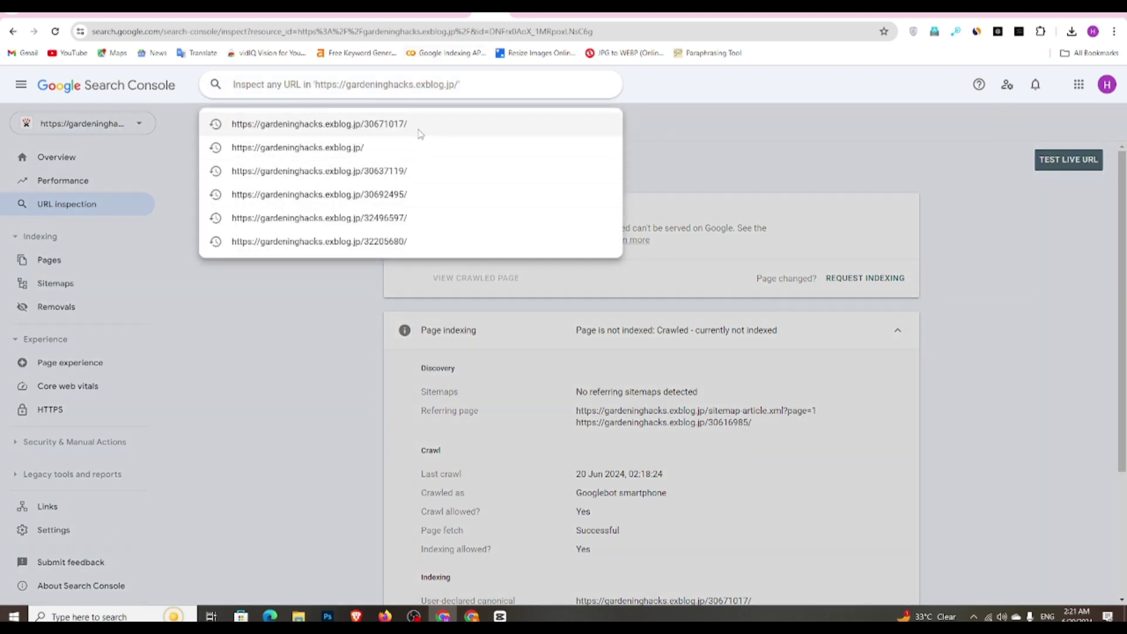
click(411, 171)
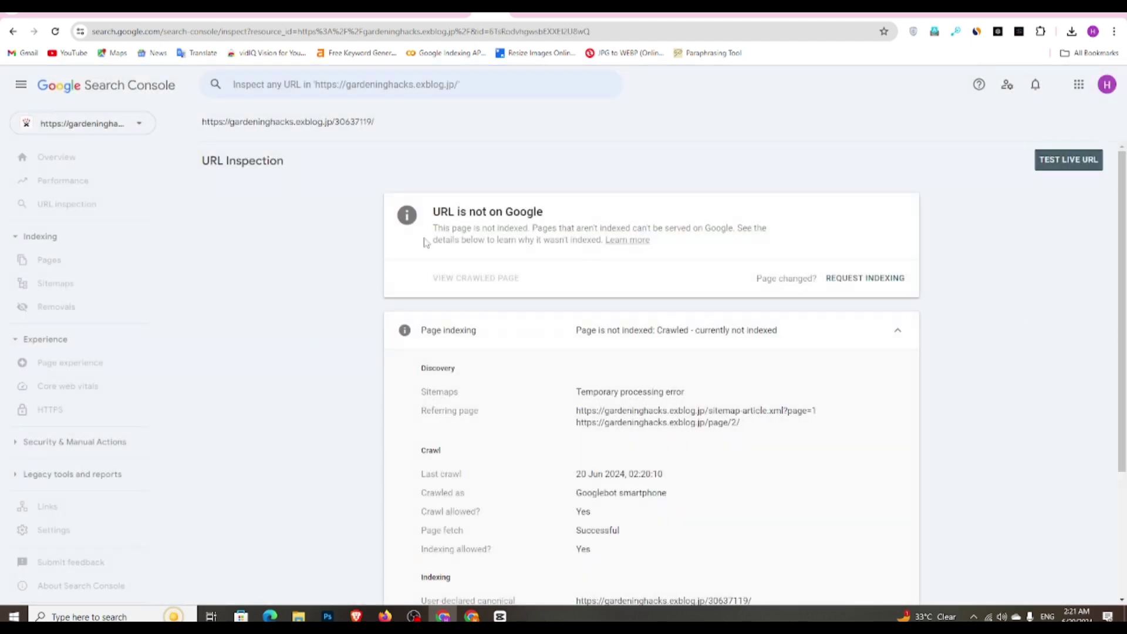
scroll(710, 458, down, 3)
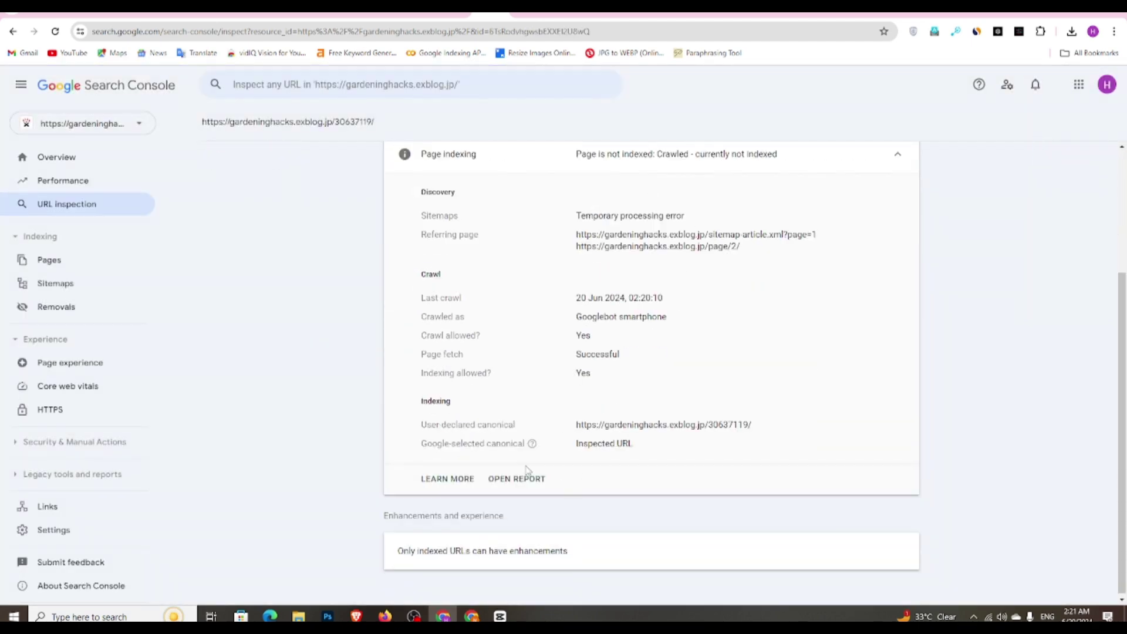
scroll(526, 470, up, 3)
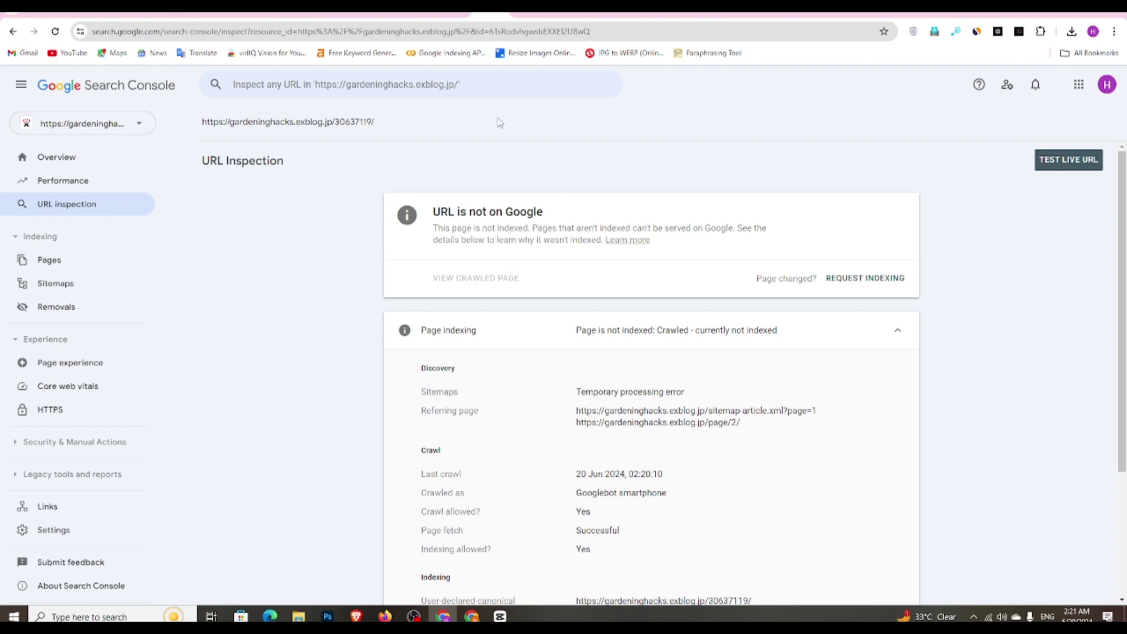